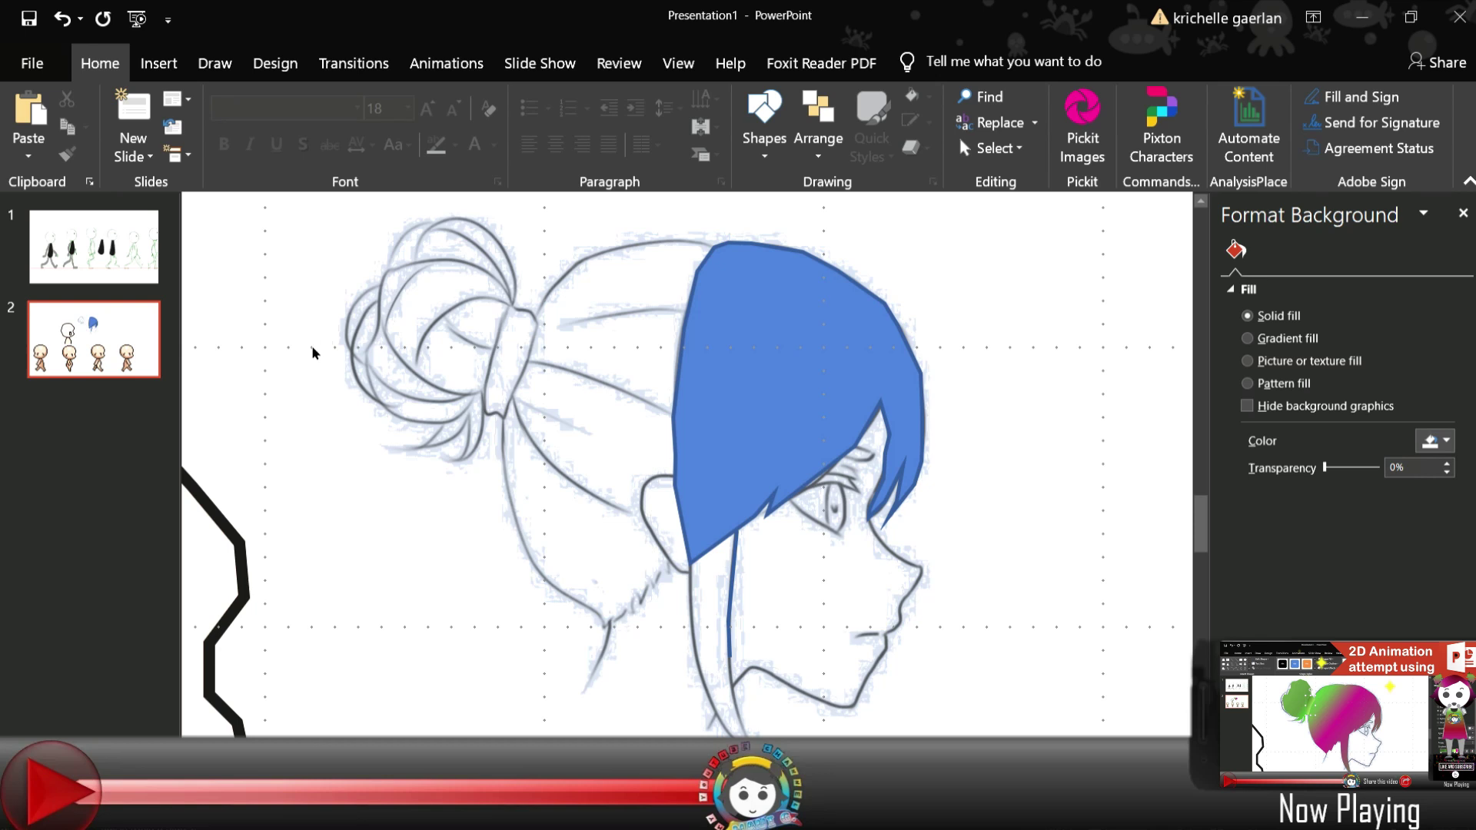
Trace a blue freeform hair strip down along the neck, discarding a stray first line
left_click(159, 63)
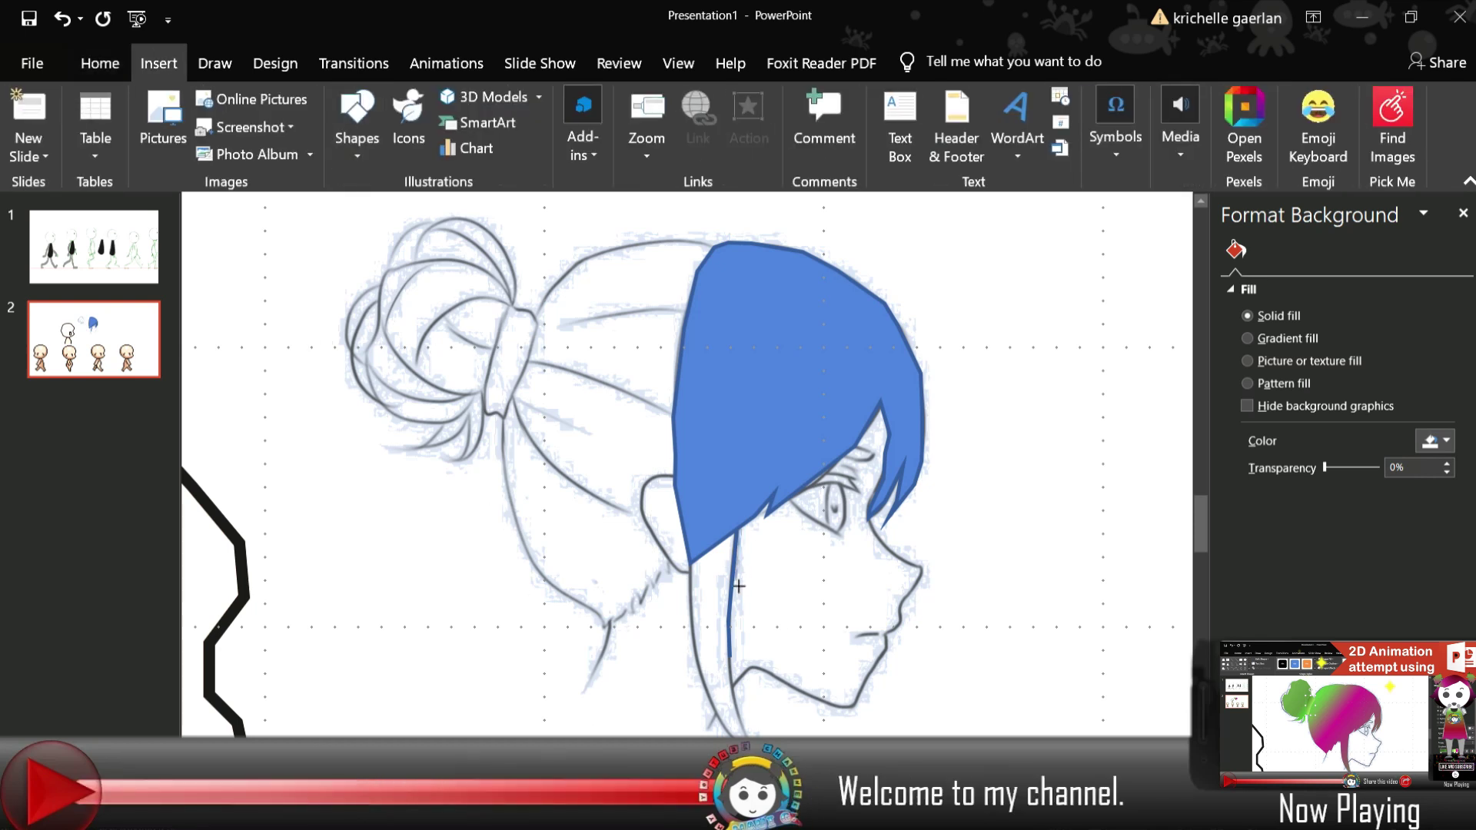
left_click_drag(738, 586, 730, 696)
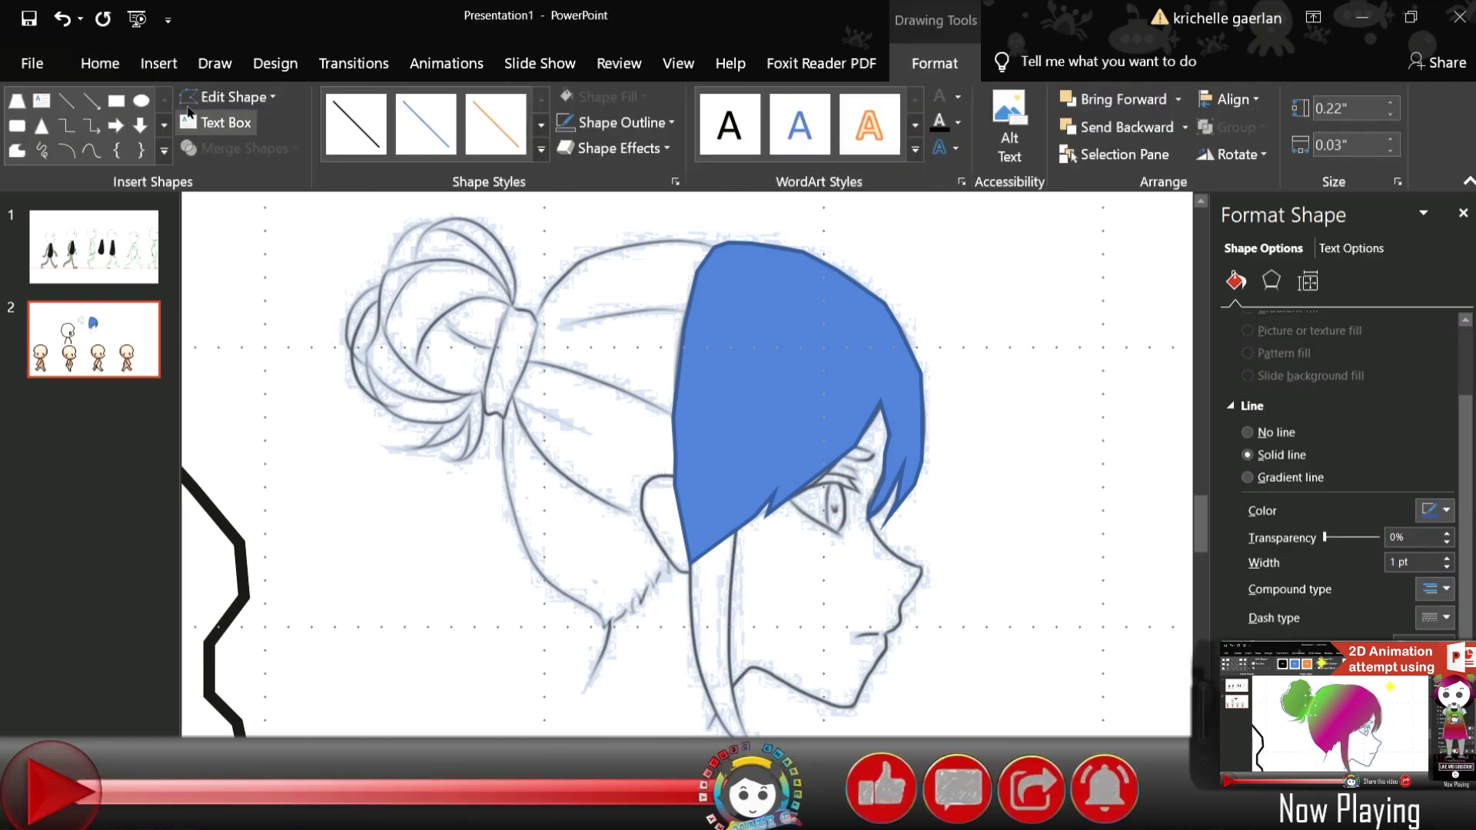
key("Escape")
left_click(159, 63)
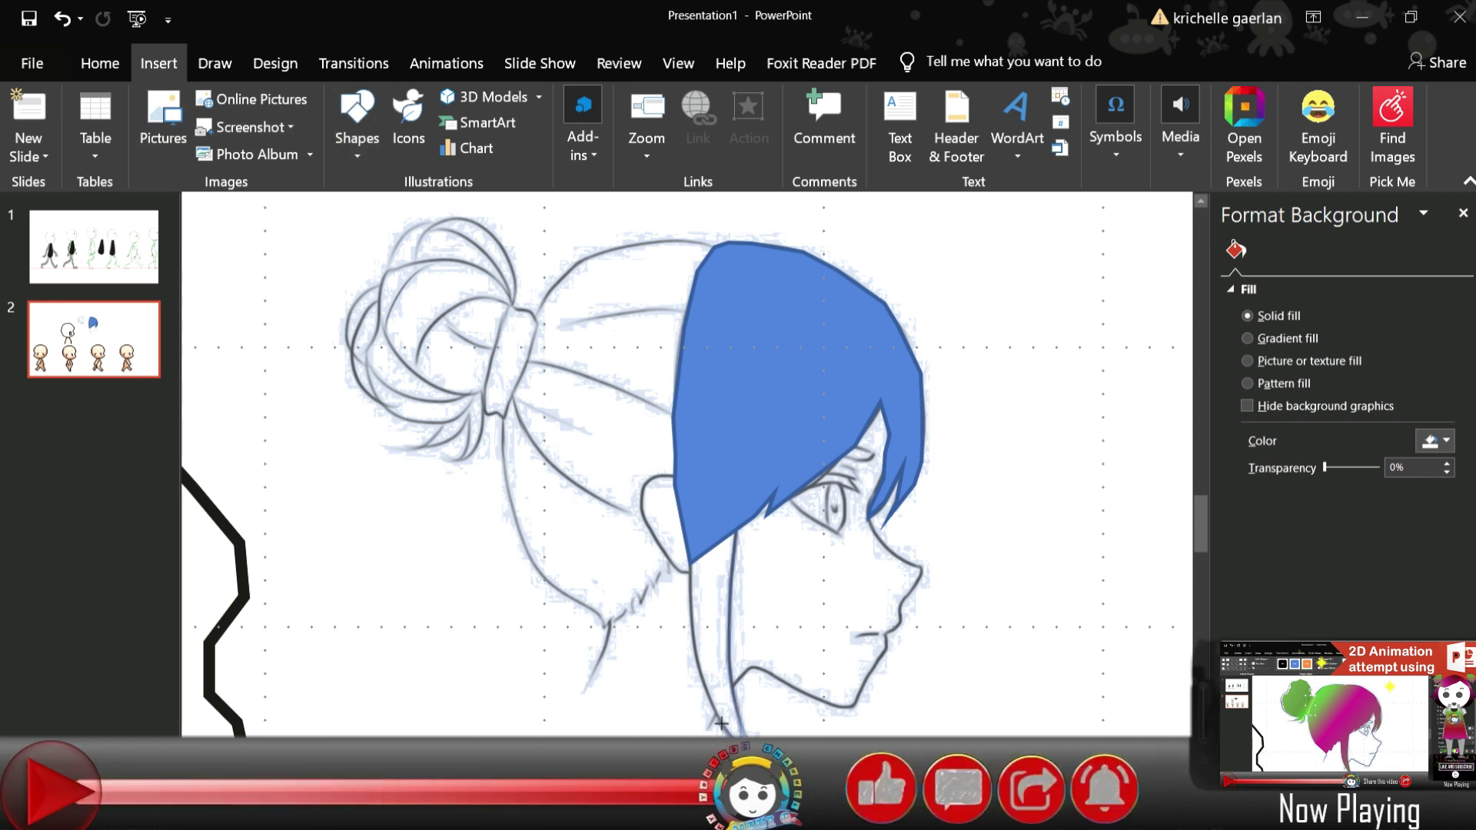
left_click(692, 572)
left_click(738, 538)
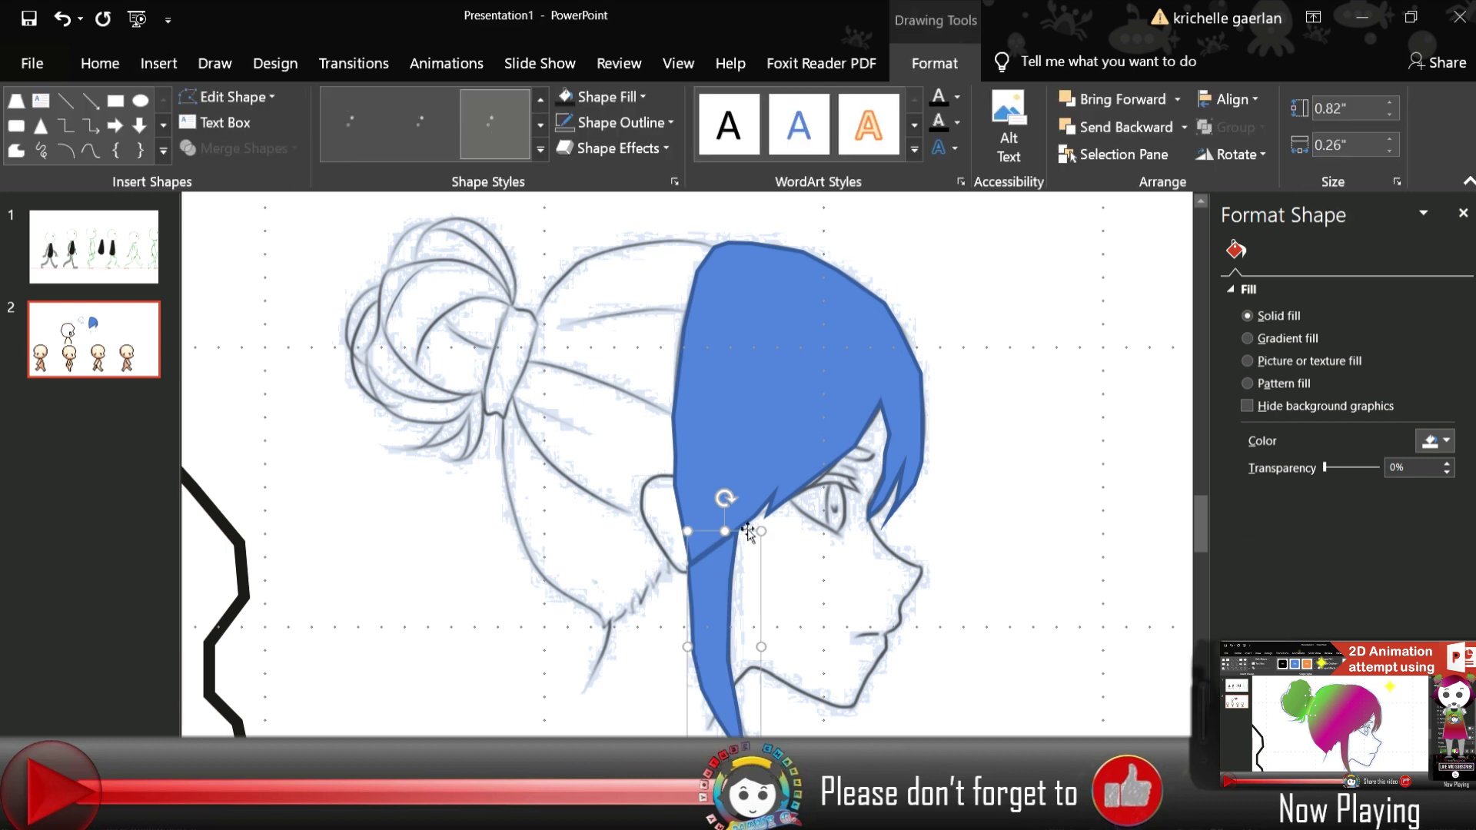
Start a new freeform outline at the top of the hair
left_click(431, 596)
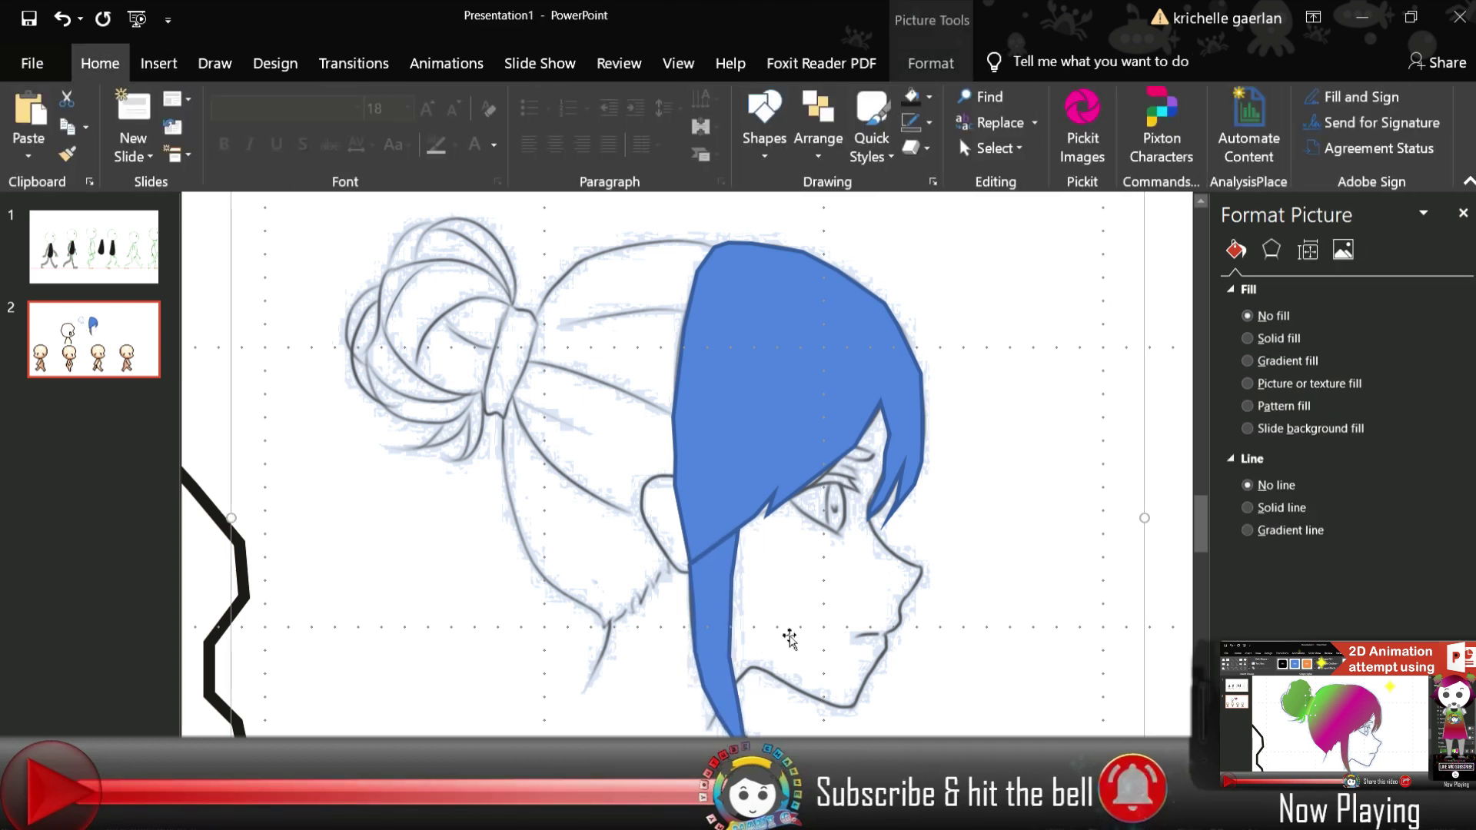
left_click(134, 59)
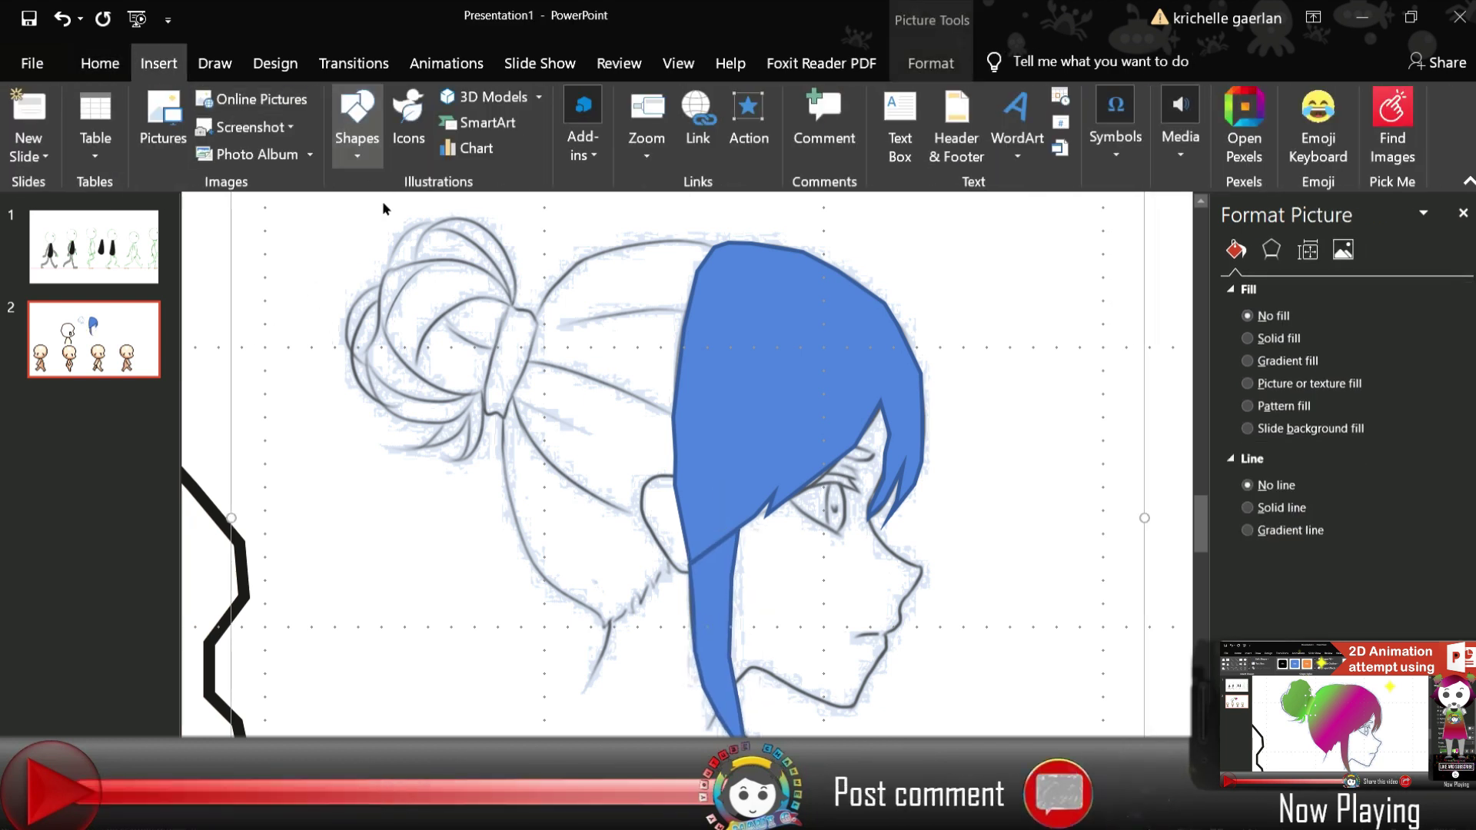
left_click(719, 246)
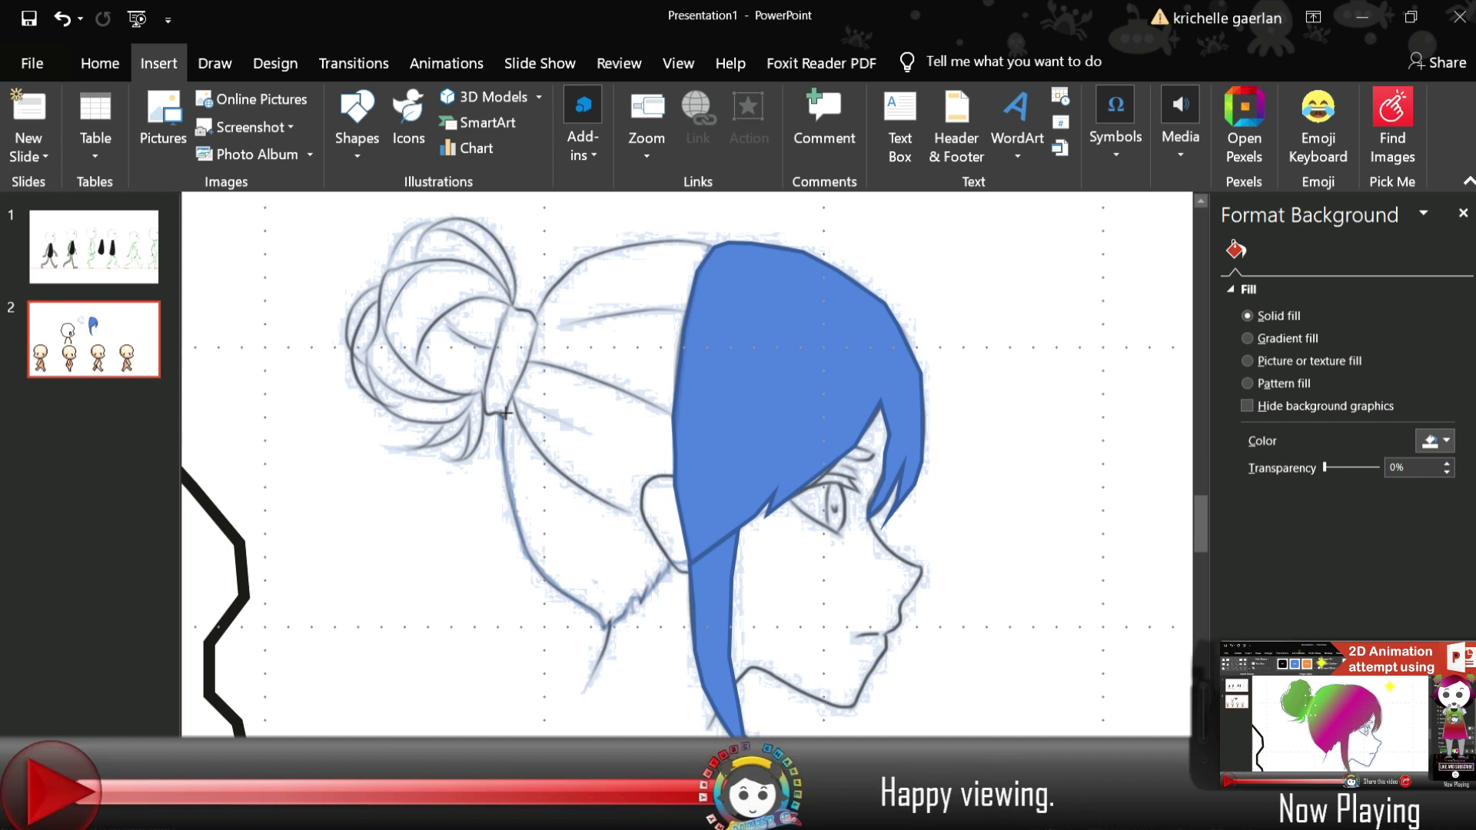
Delete the extra neck outline and finish the back-of-hair freeform shape
double_click(474, 455)
key("Delete")
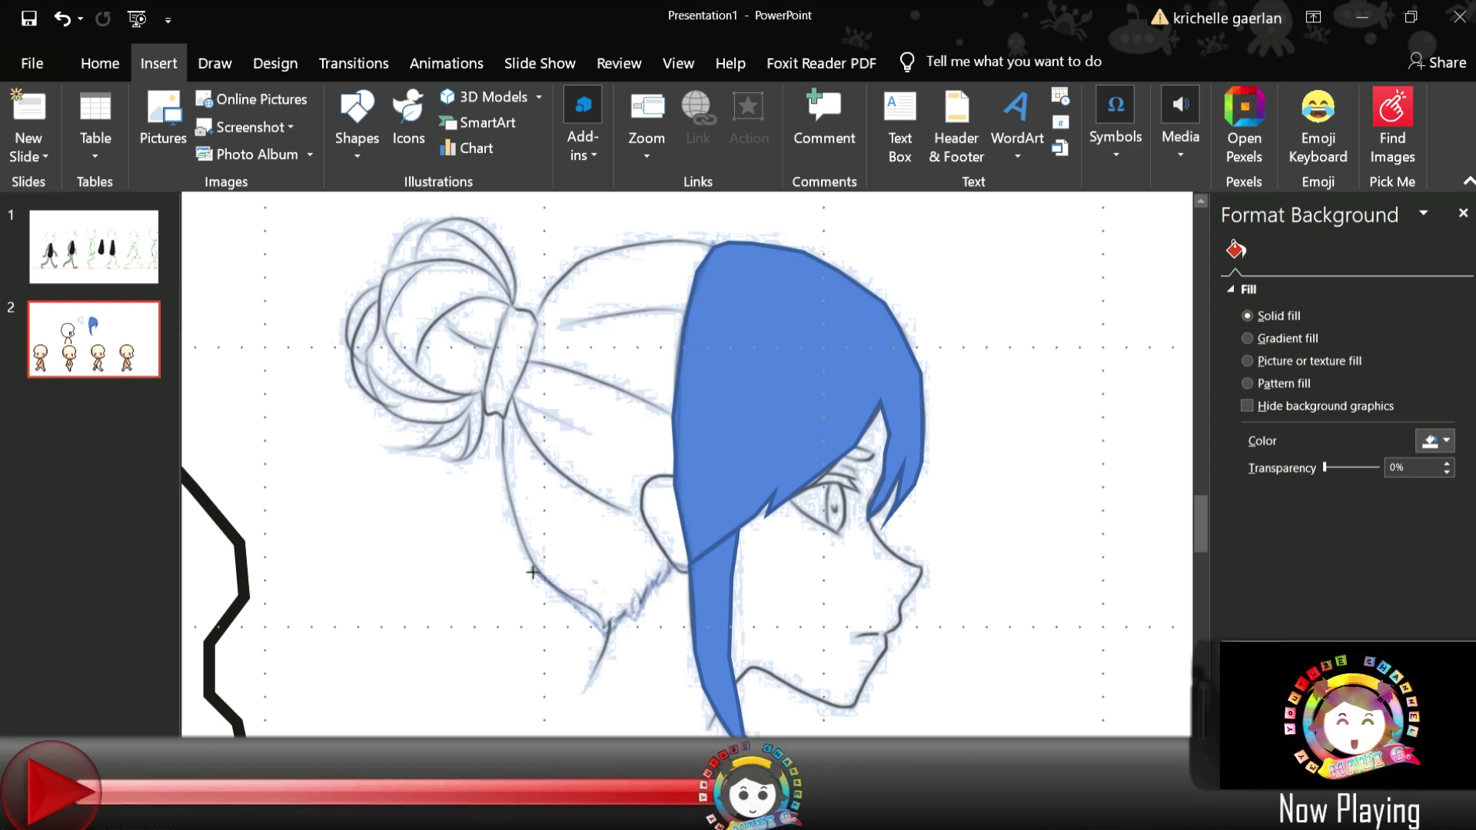
double_click(579, 264)
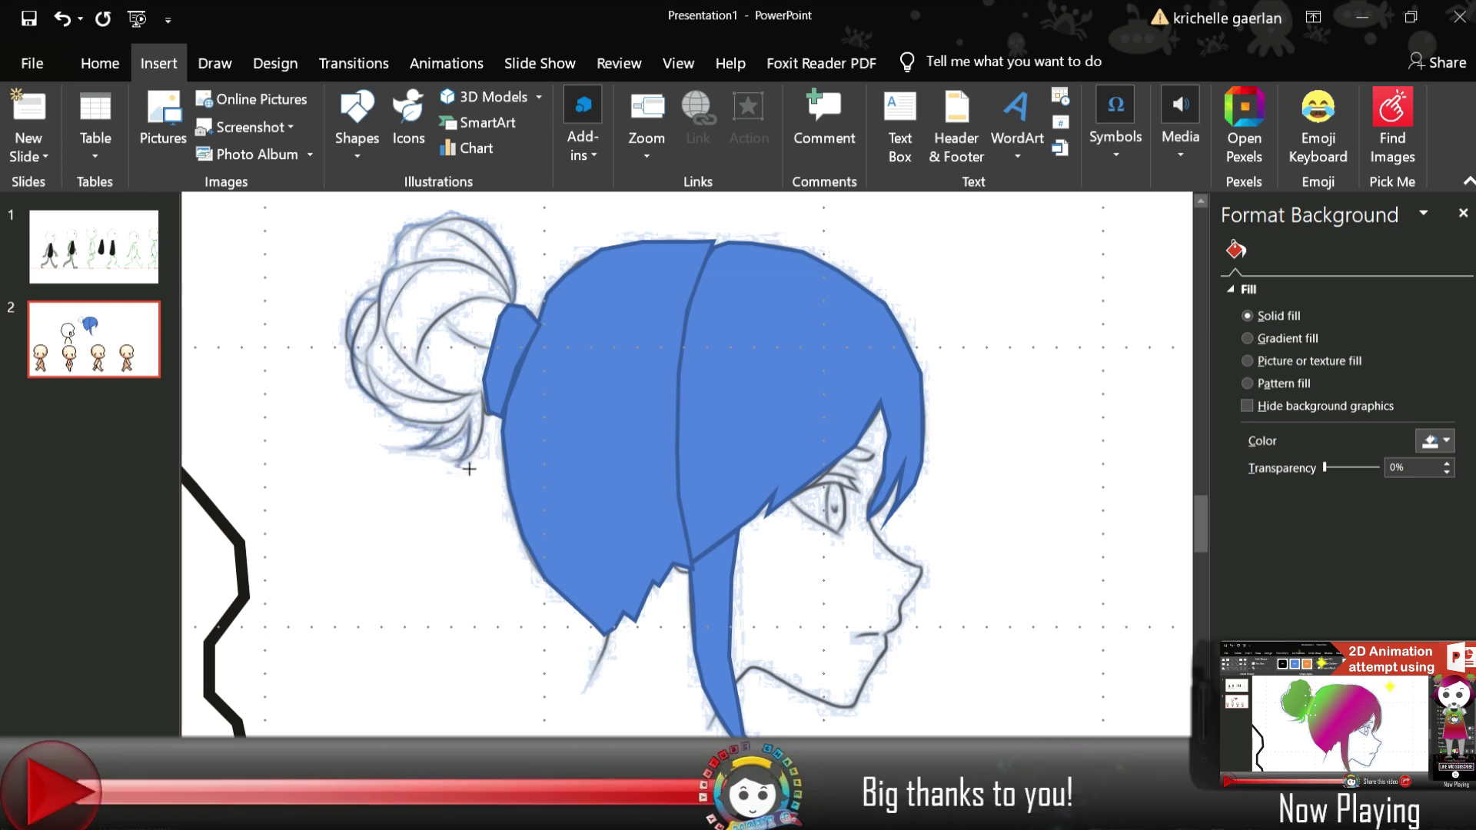
Trace the blue bun shape and select the small piece between bun and head
left_click(492, 366)
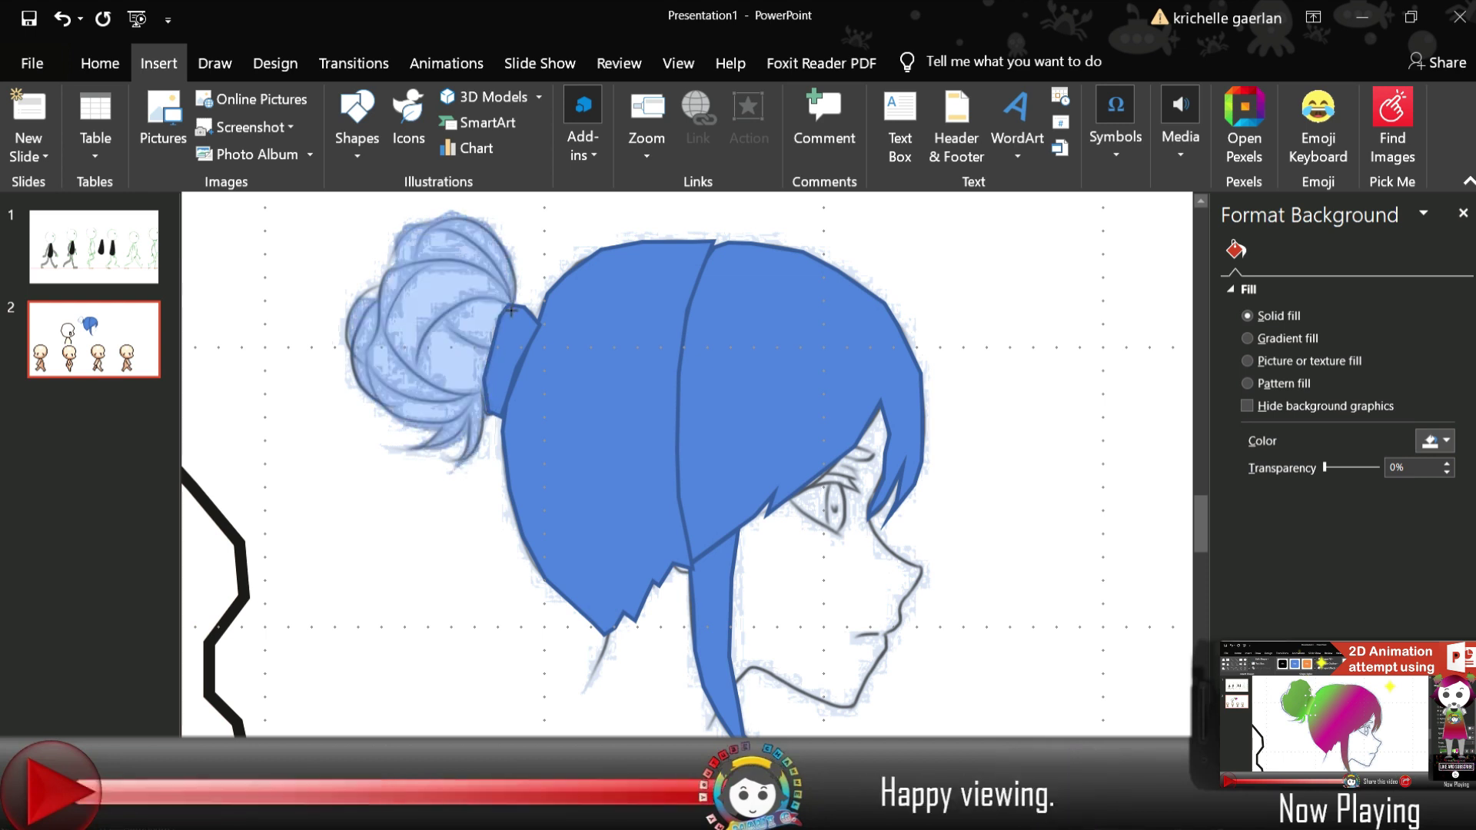
left_click(765, 413)
left_click(597, 329)
Union the back, front and neck hair shapes into one blue shape
left_click(500, 361)
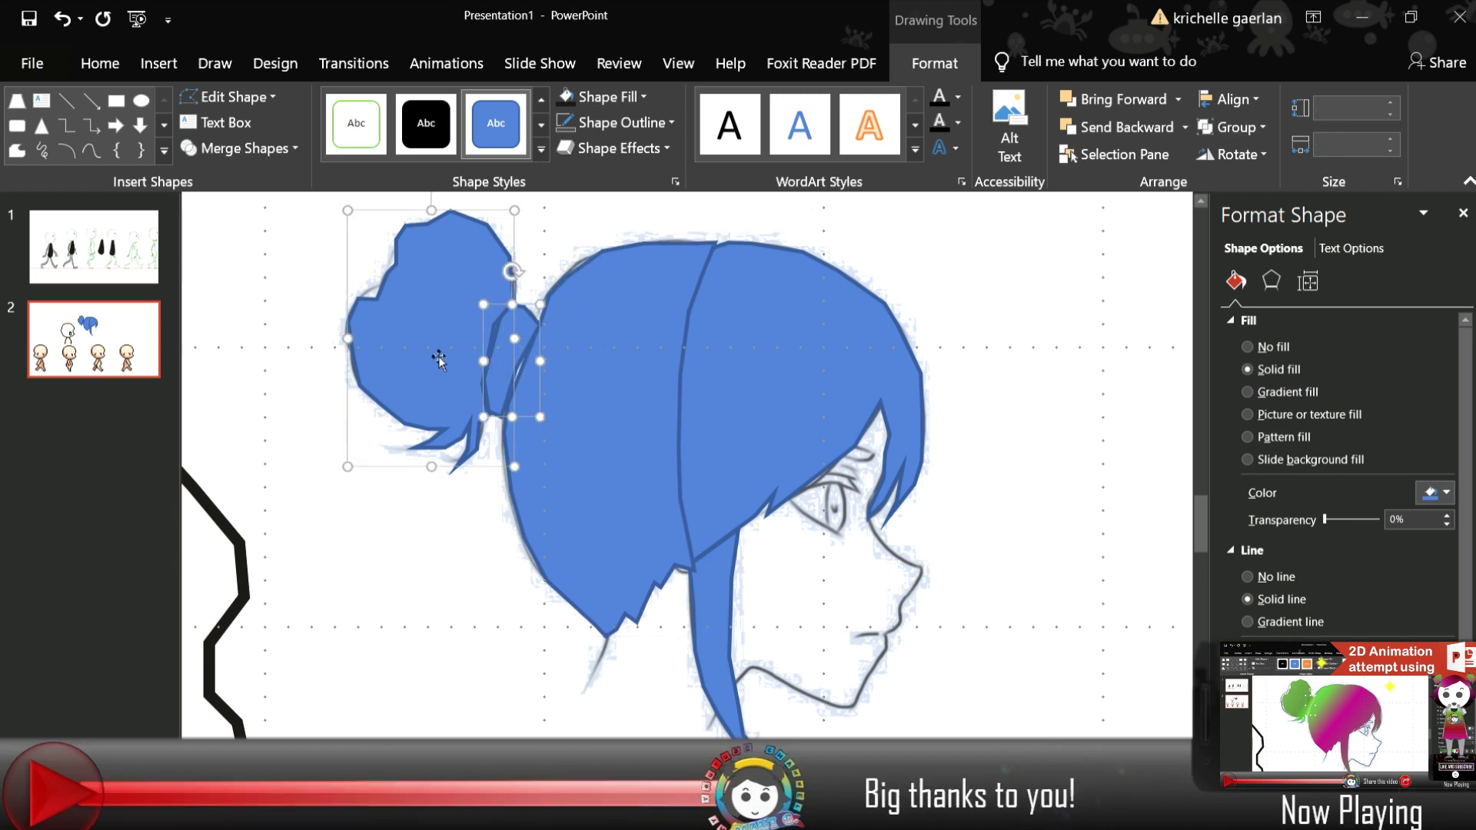
left_click(615, 399)
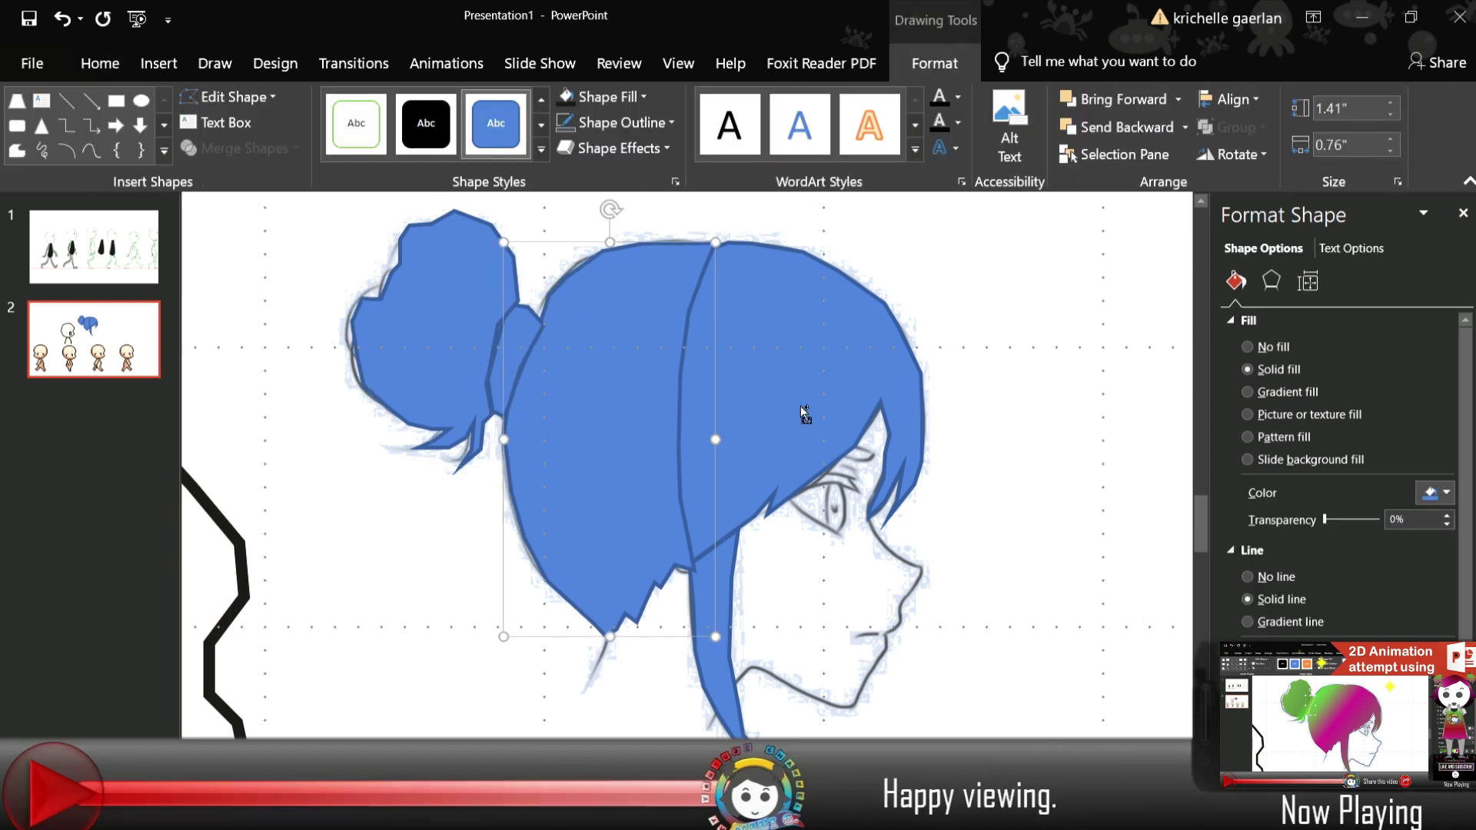
left_click(803, 413, "shift")
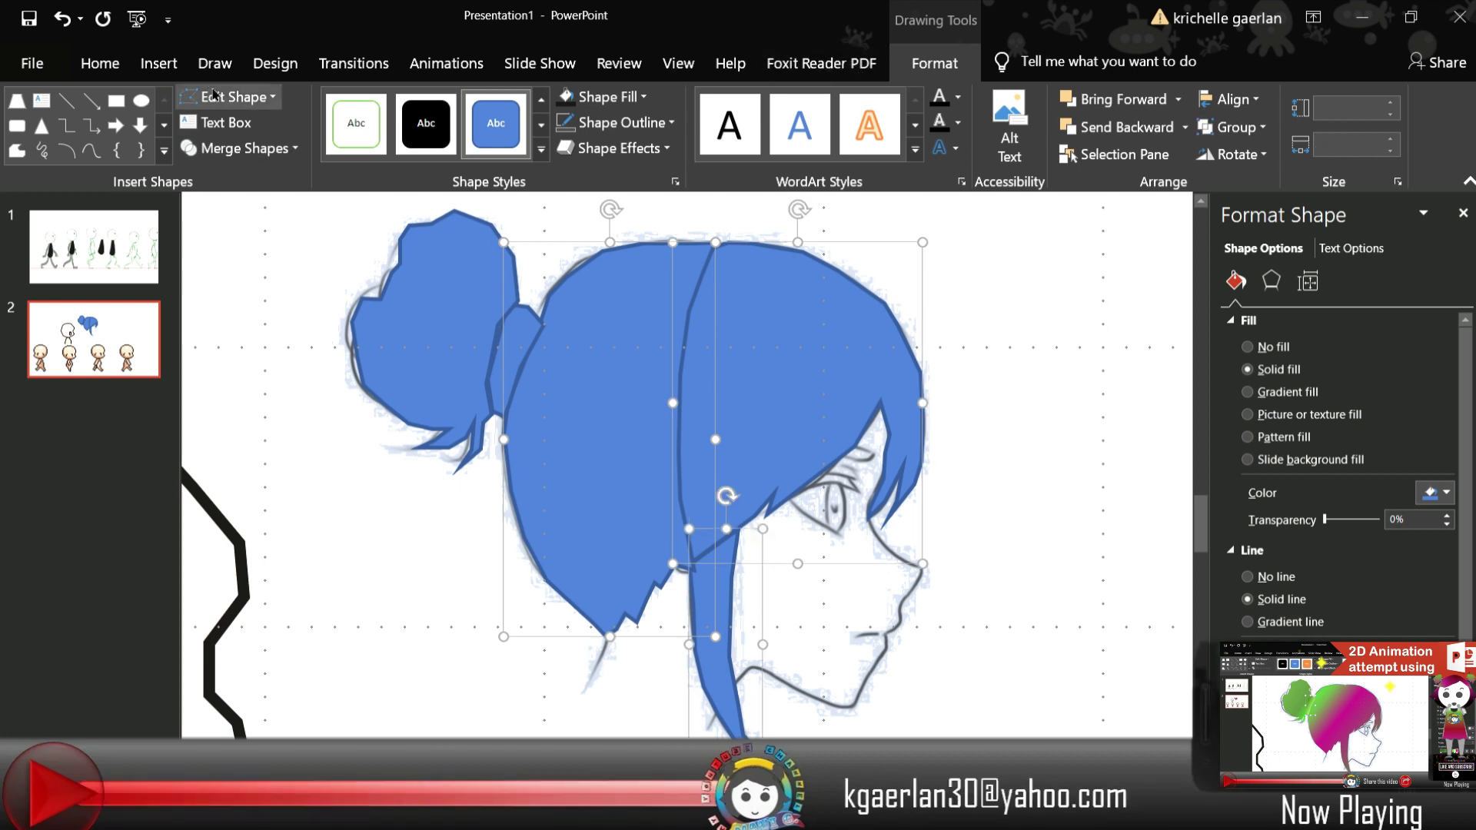
left_click(223, 148)
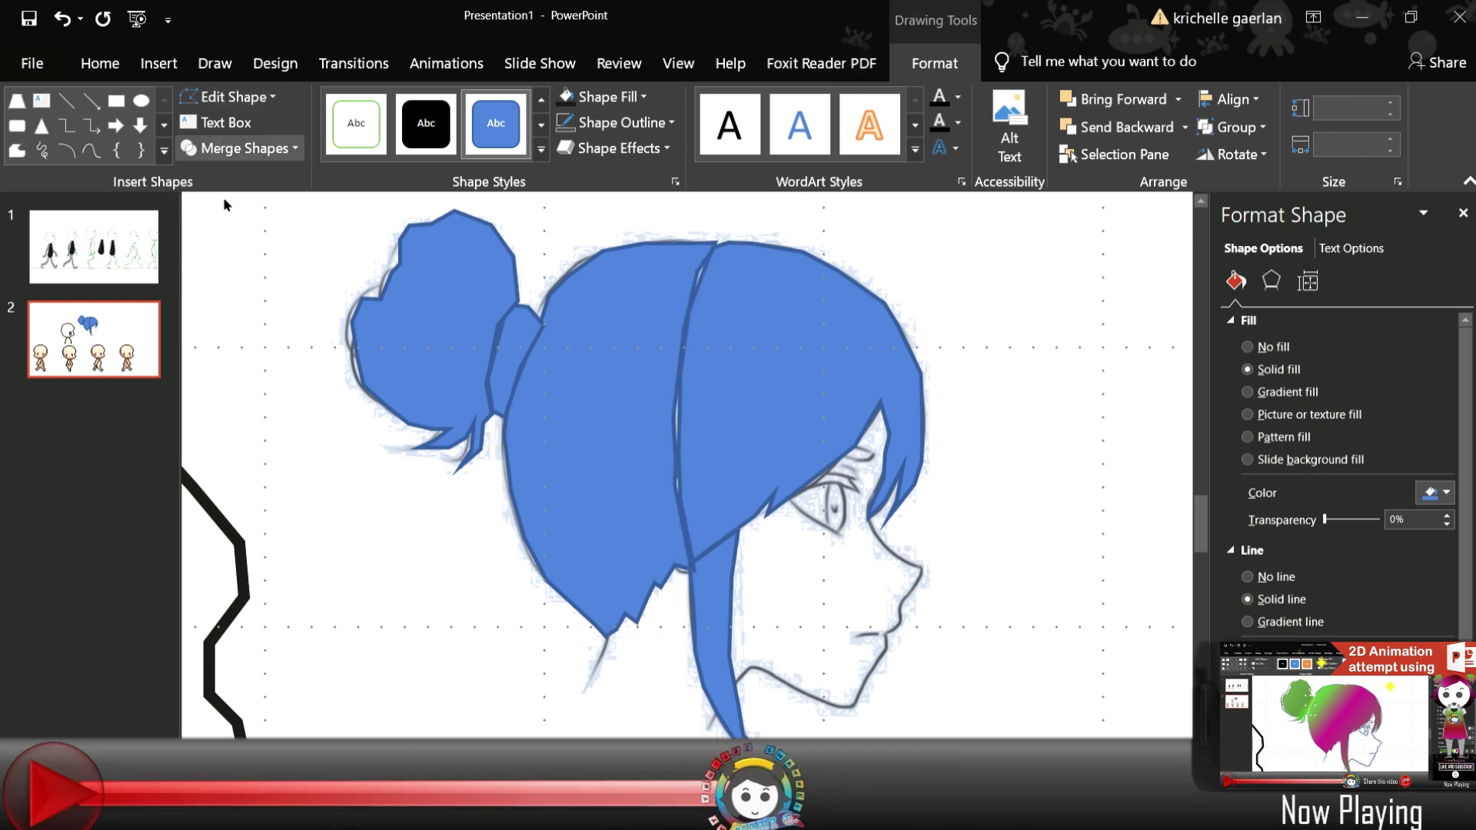
double_click(559, 496)
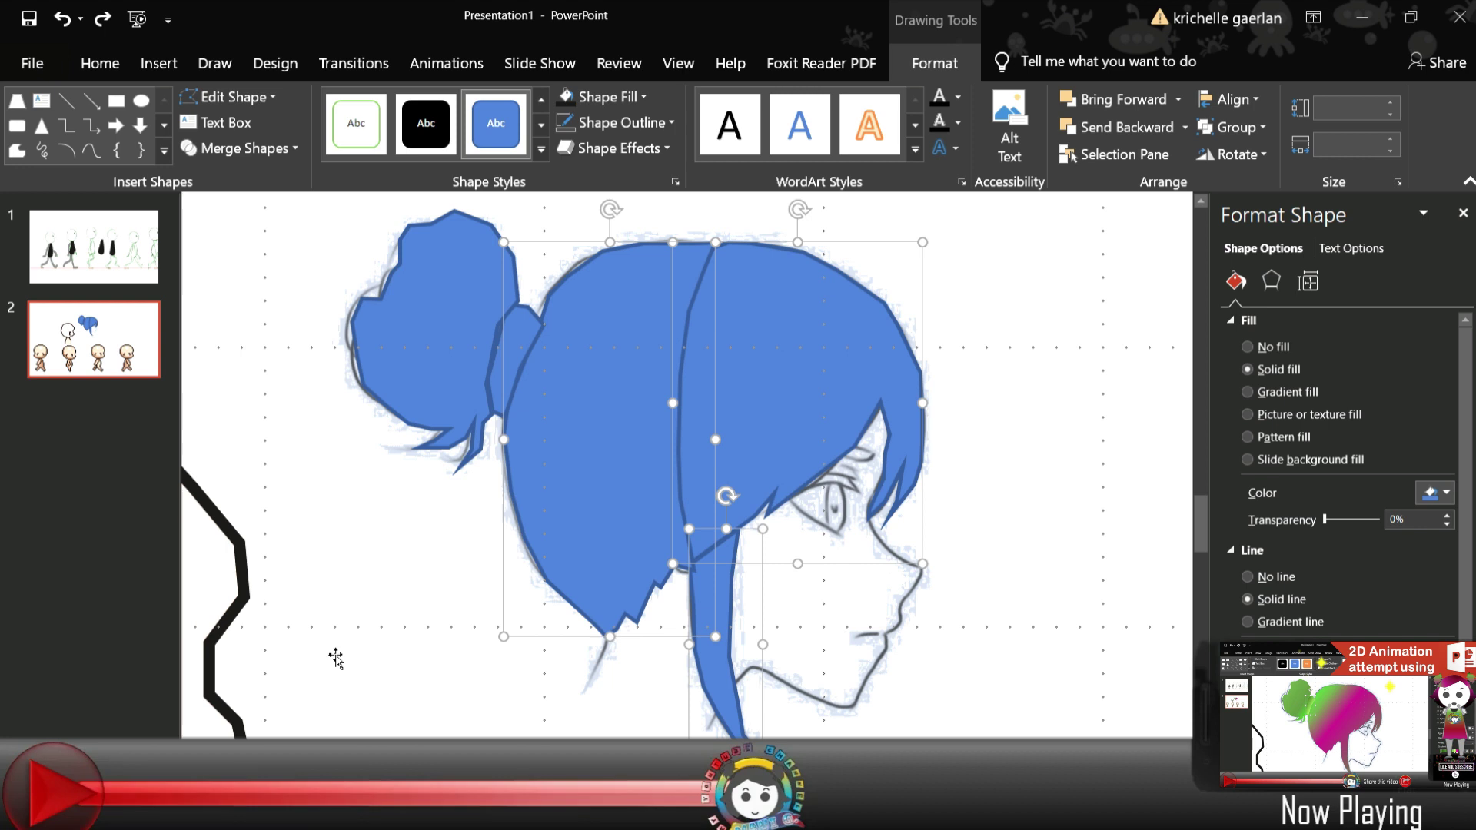
left_click(790, 360, "shift")
left_click(708, 668, "shift")
left_click(237, 148)
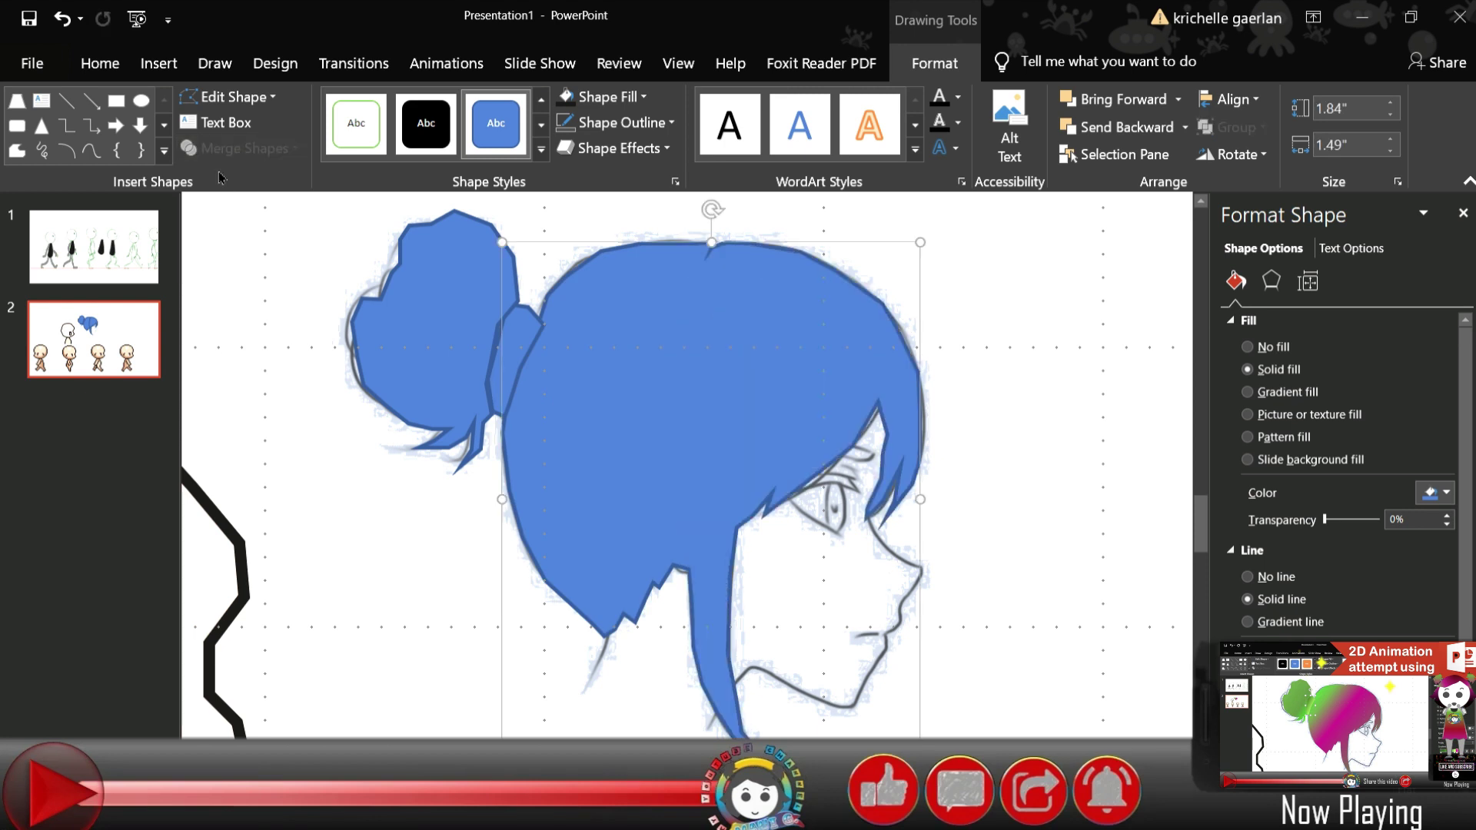
Nudge the bun slightly right and select the hair-tie piece
left_click(468, 331)
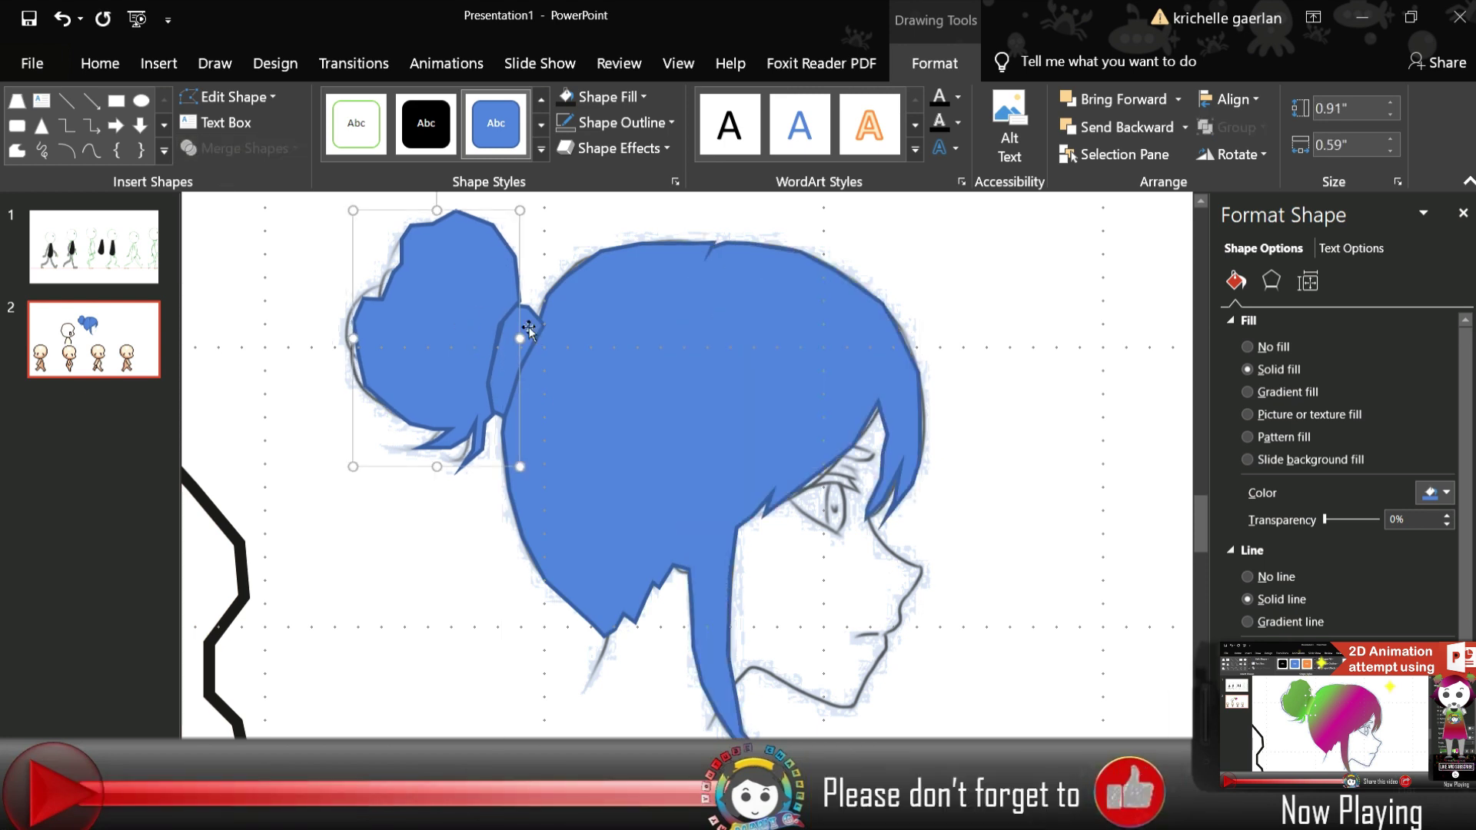
left_click_drag(529, 328, 530, 328)
left_click(514, 358)
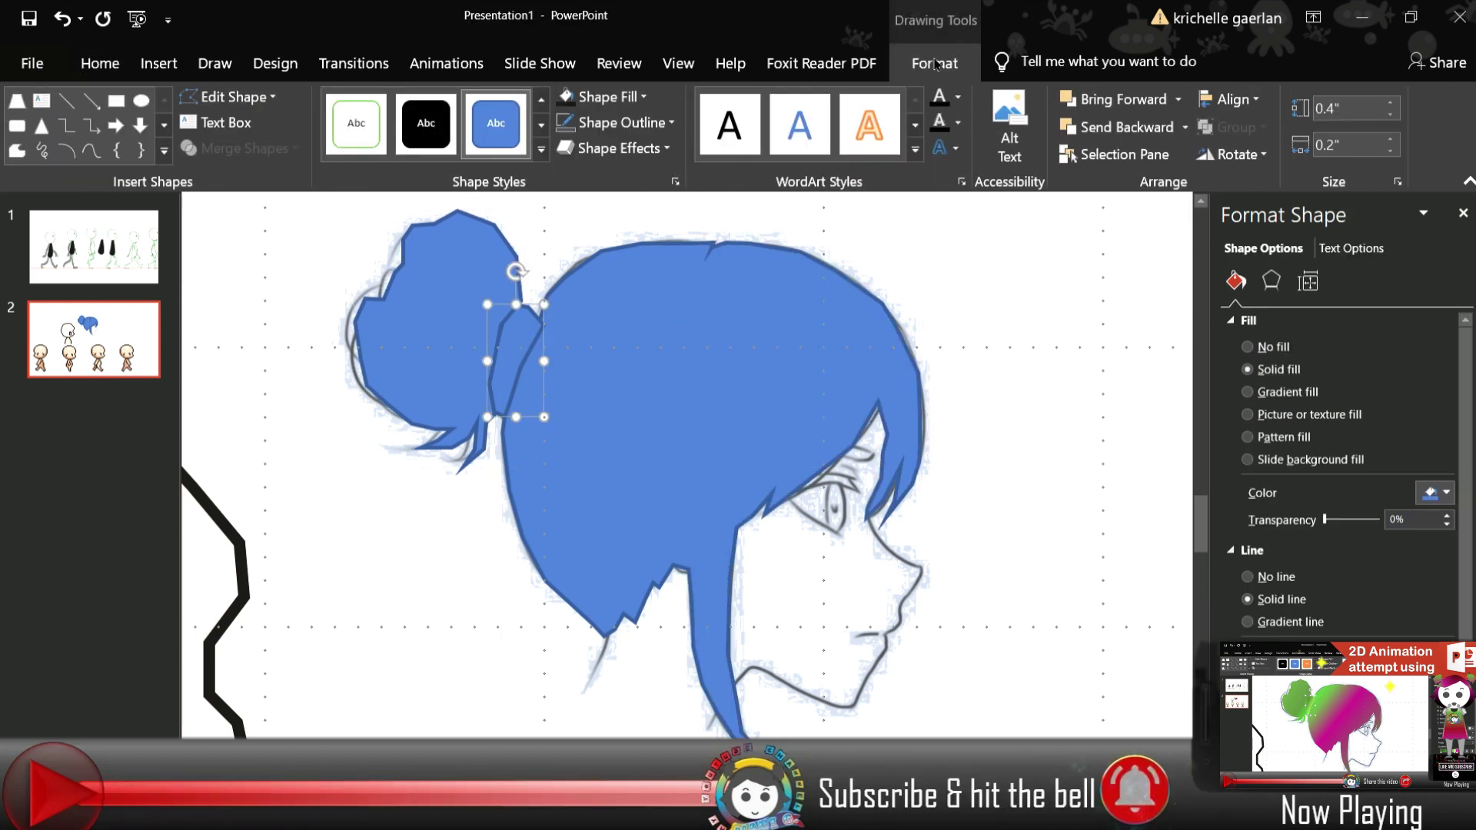
Give the hair-tie piece a green gradient fill
left_click(1278, 392)
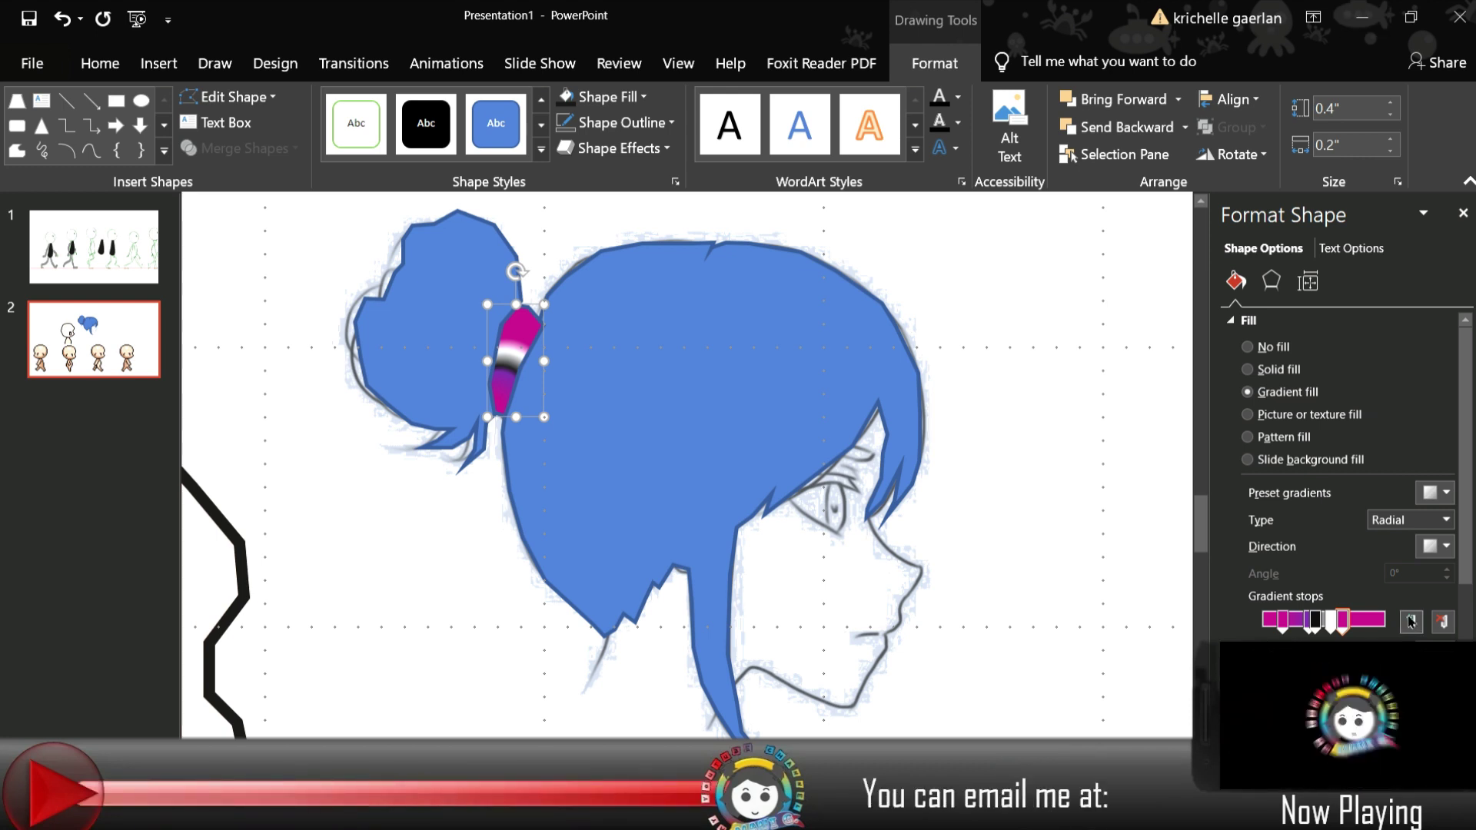
left_click(1429, 492)
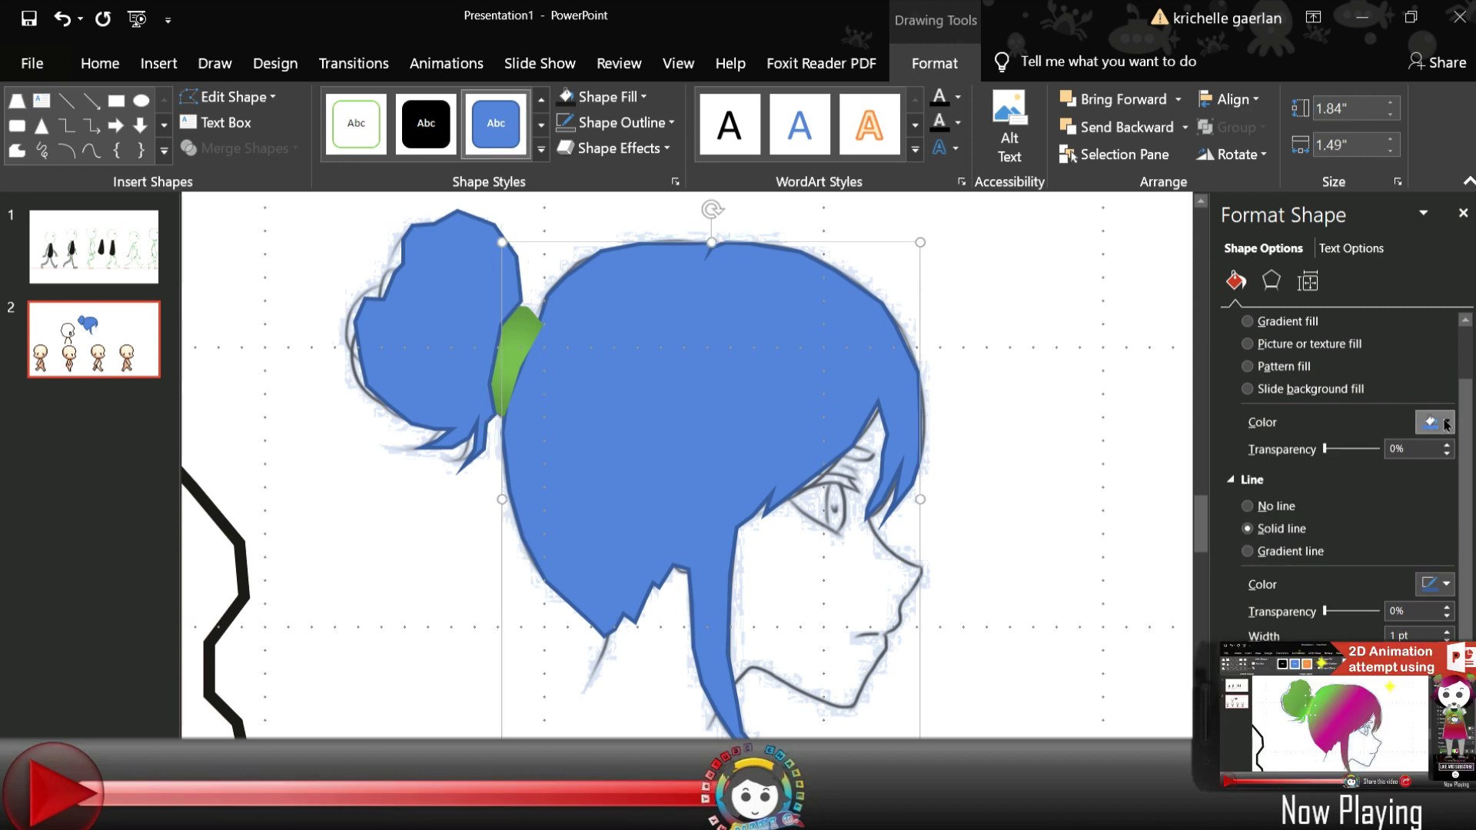
Remove the main hair's outline and give it a green gradient fill
left_click(1274, 505)
scroll(1307, 461, "up", 3)
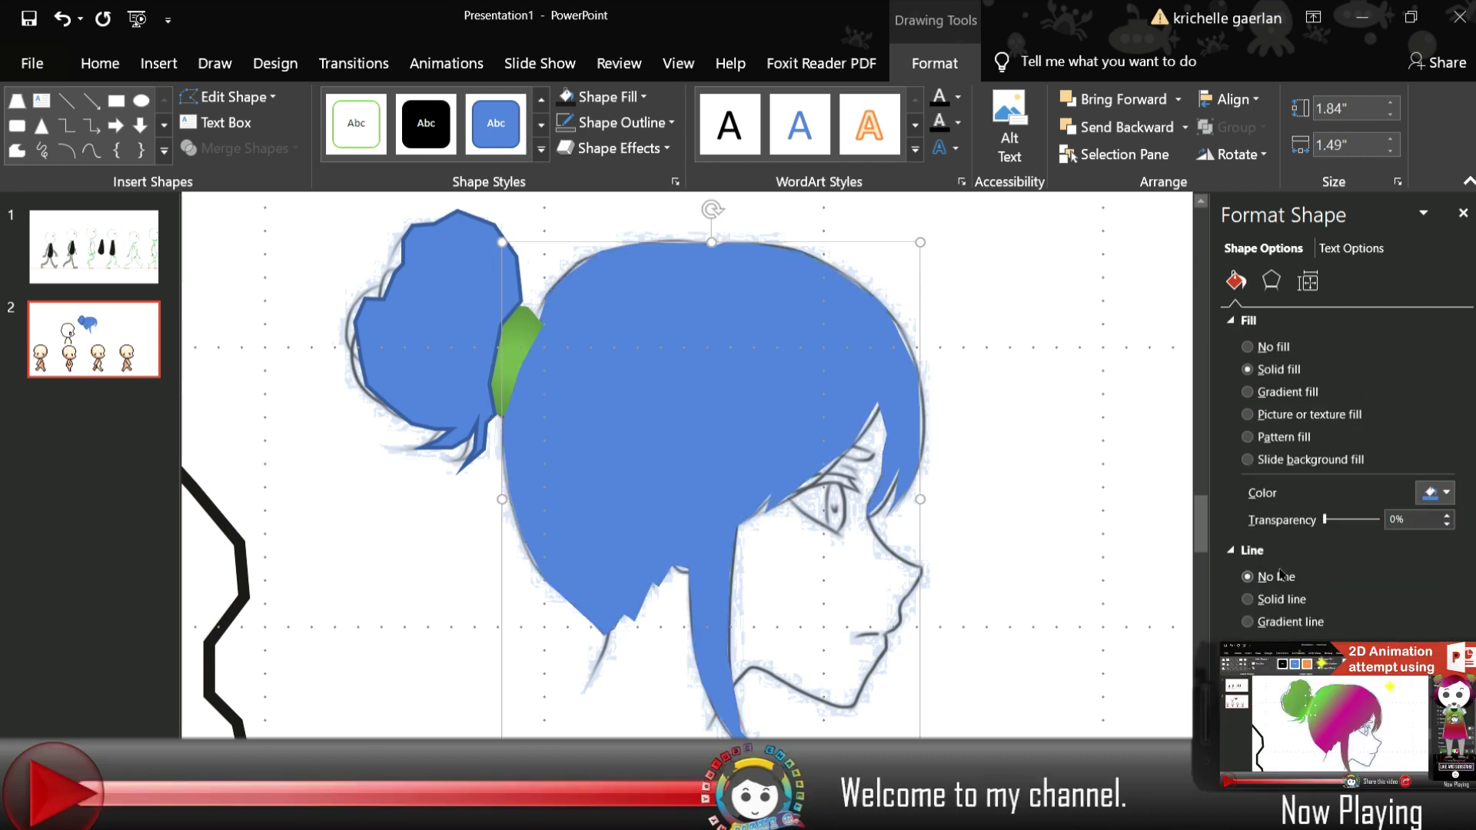
left_click(1276, 392)
left_click_drag(1263, 619, 1274, 621)
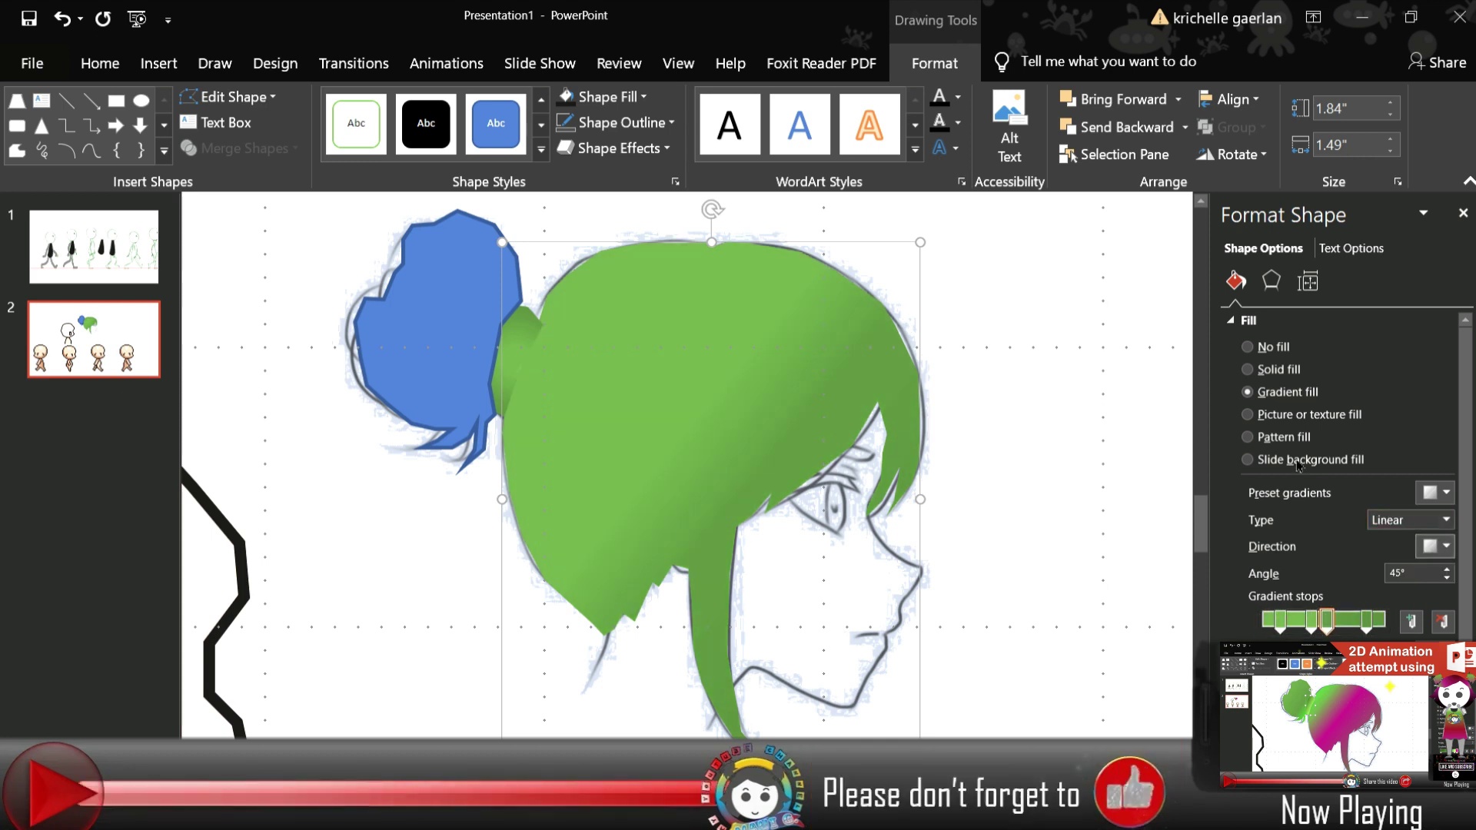
left_click(1297, 458)
left_click(1276, 391)
Remove the bun's dark outline and give it a gradient fill too
left_click(536, 330)
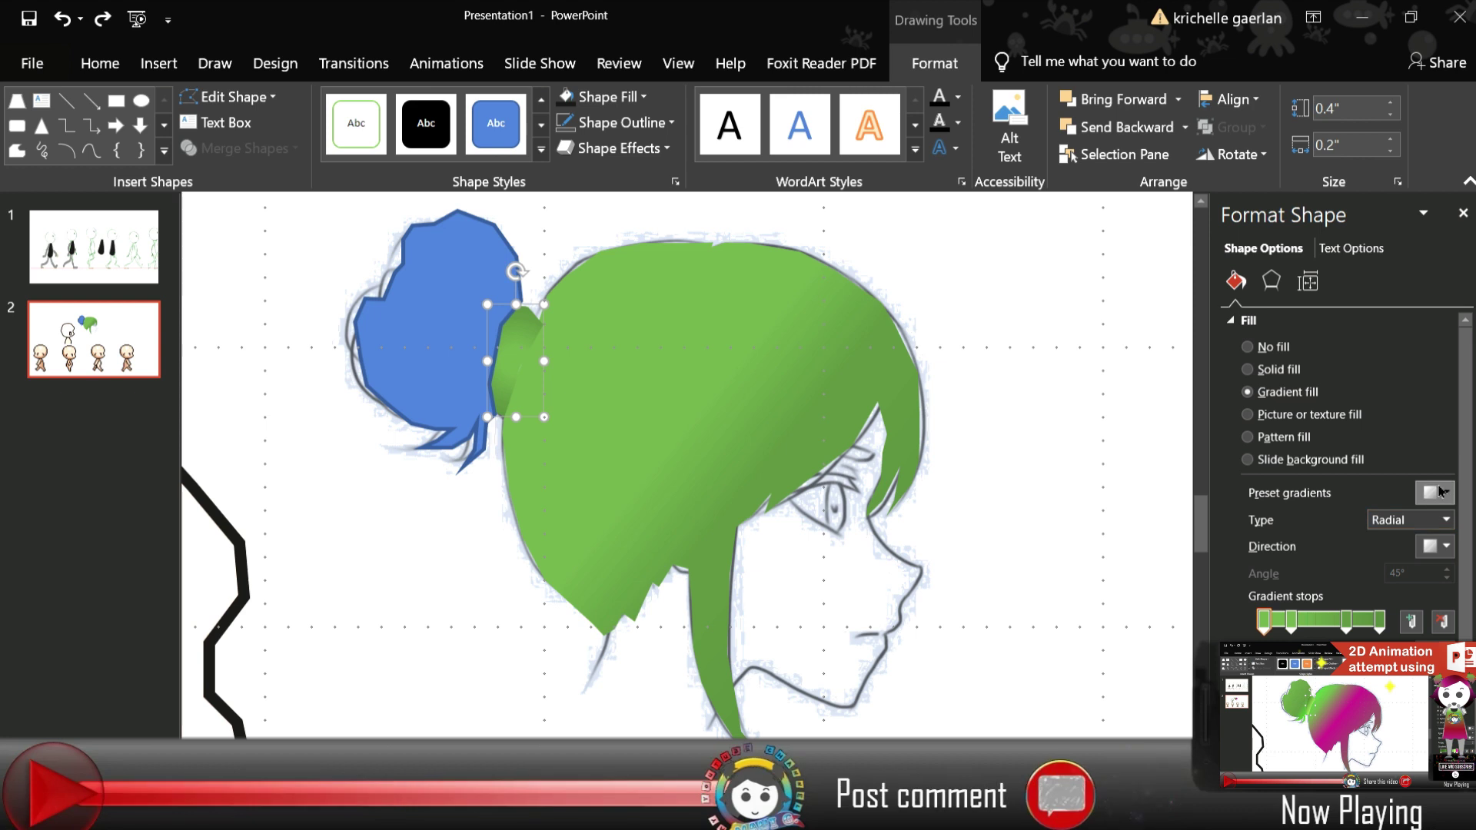
left_click(1248, 576)
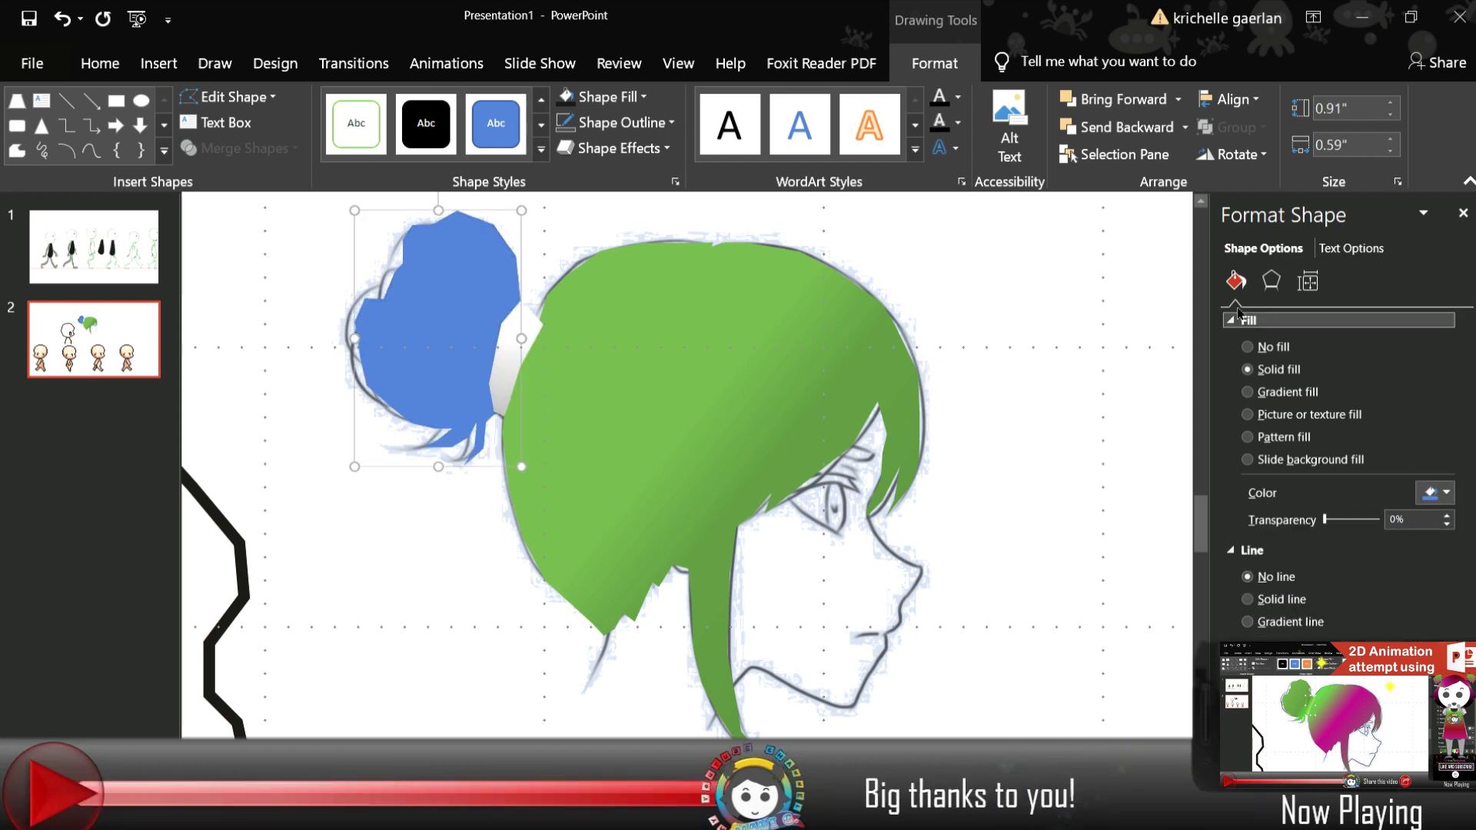
left_click(1276, 391)
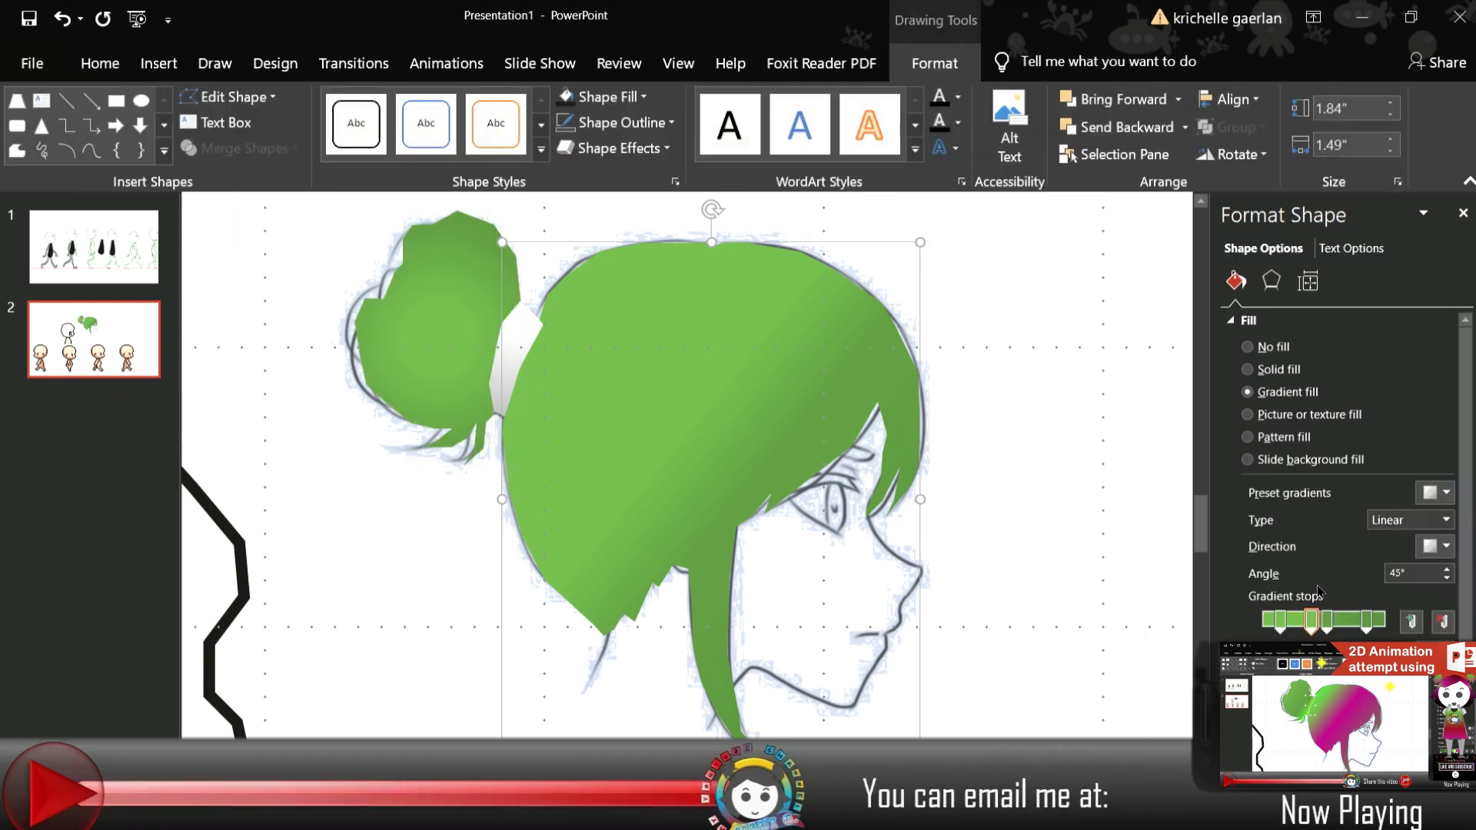
Make the hair gradient blend from green into magenta by adjusting its stops
left_click(1368, 619)
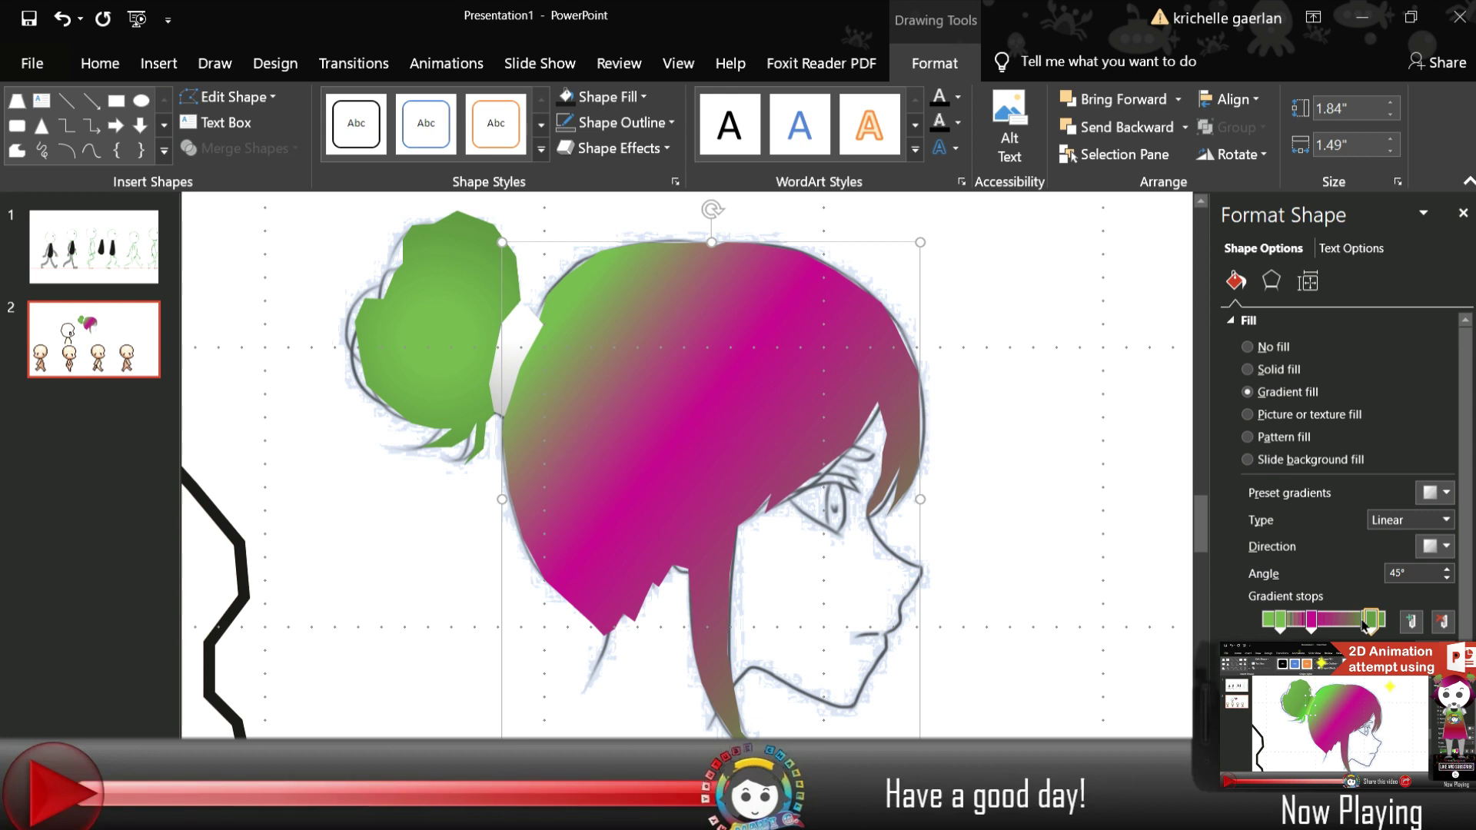
mouse_move(1372, 621)
left_mouse_down()
mouse_move(1286, 621)
mouse_move(1346, 635)
left_mouse_up()
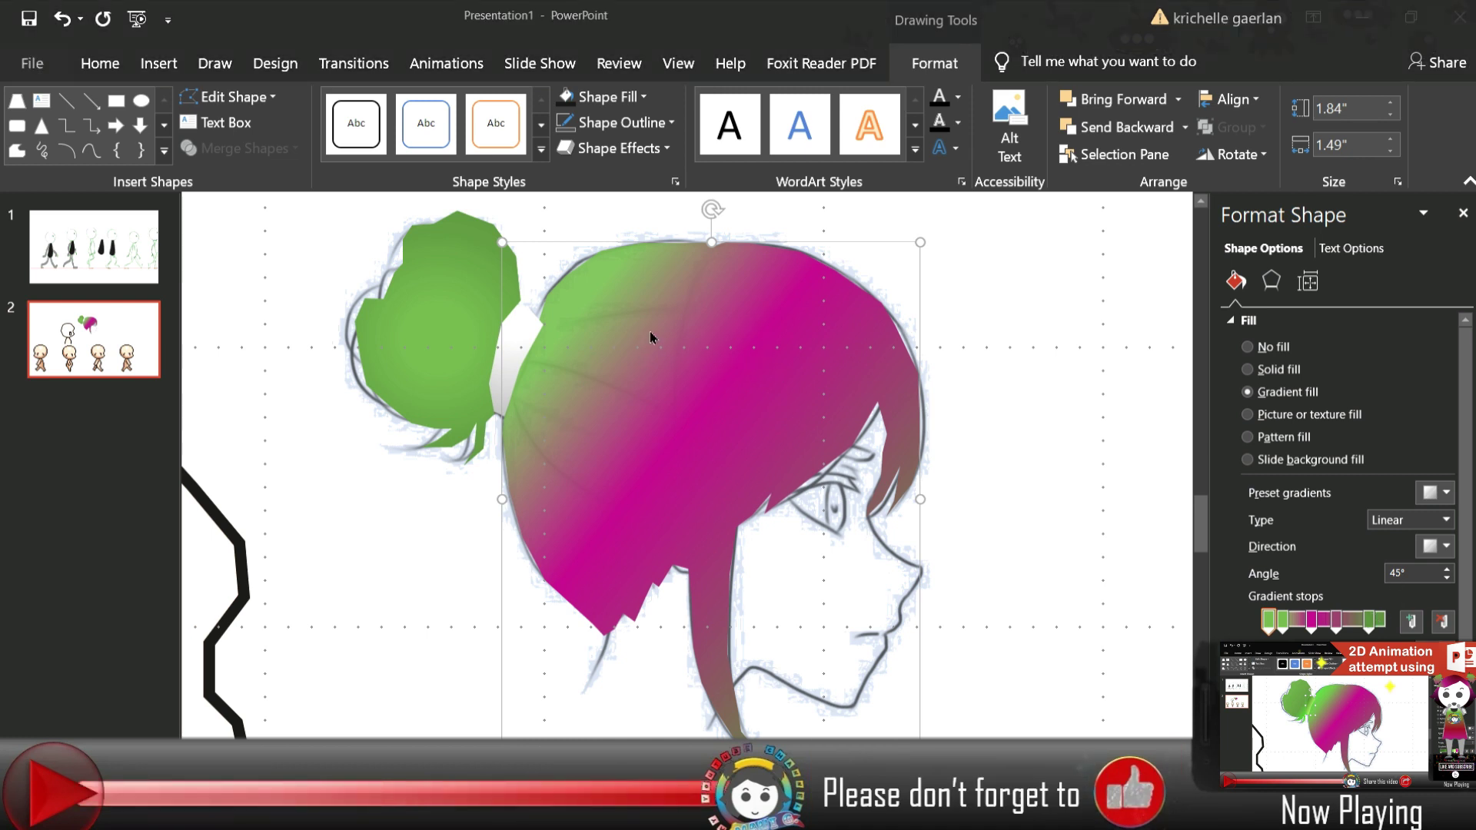
left_click(1276, 620)
left_click_drag(1272, 619, 1287, 618)
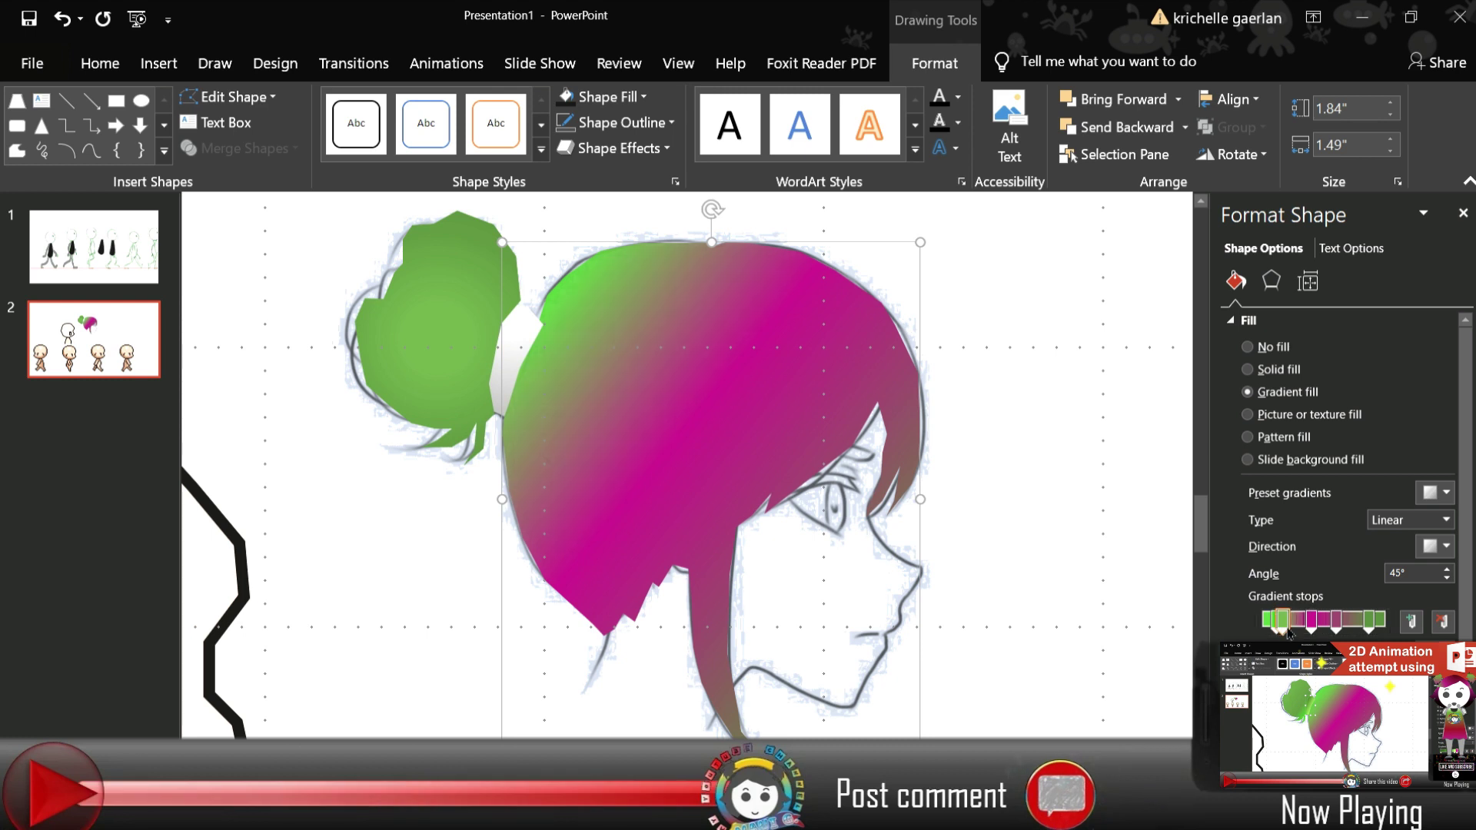
key("ctrl+z")
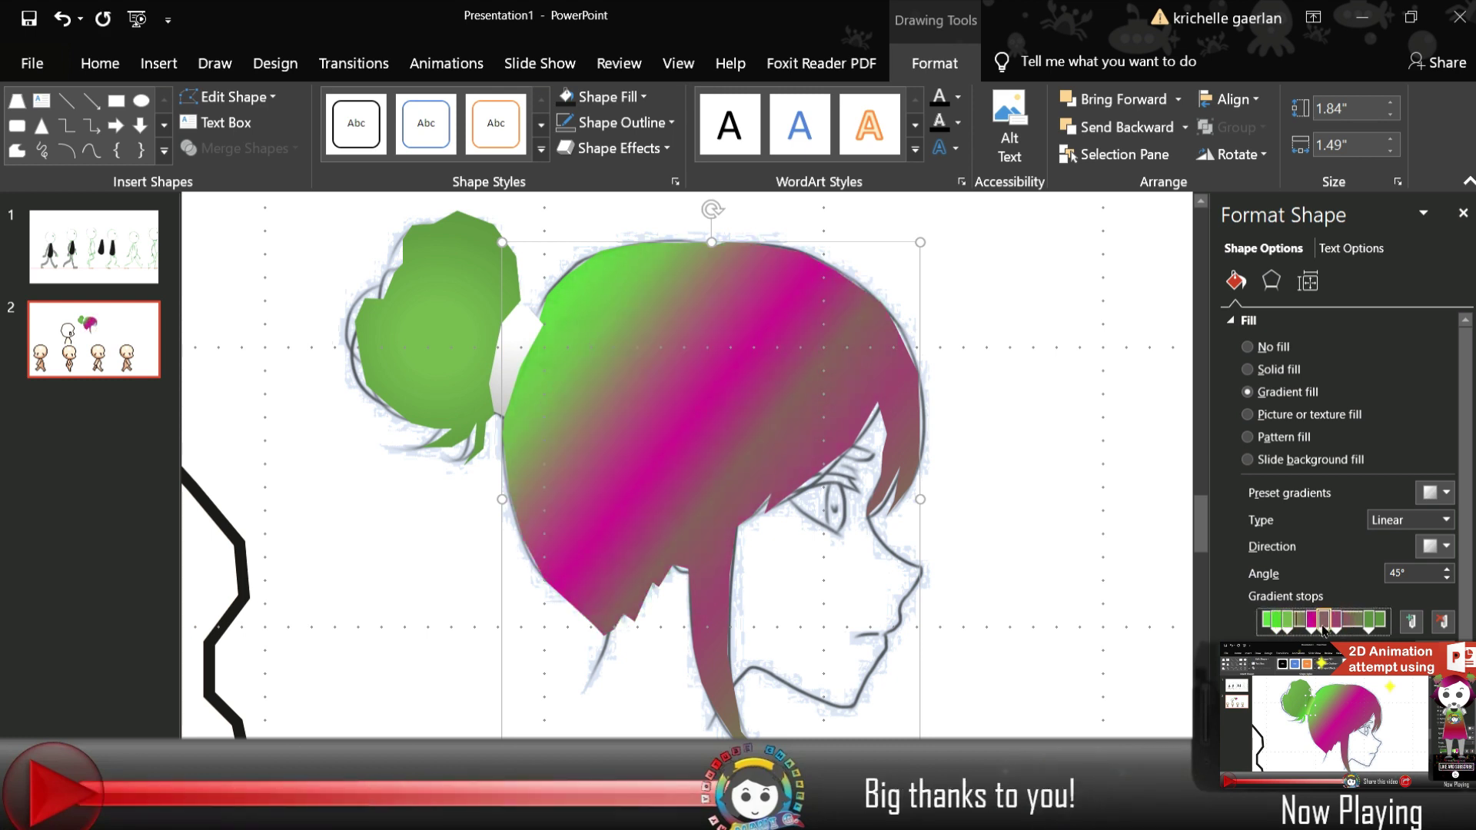
Change the bun to a linear 45° green gradient, brighter toward one edge
left_click(440, 362)
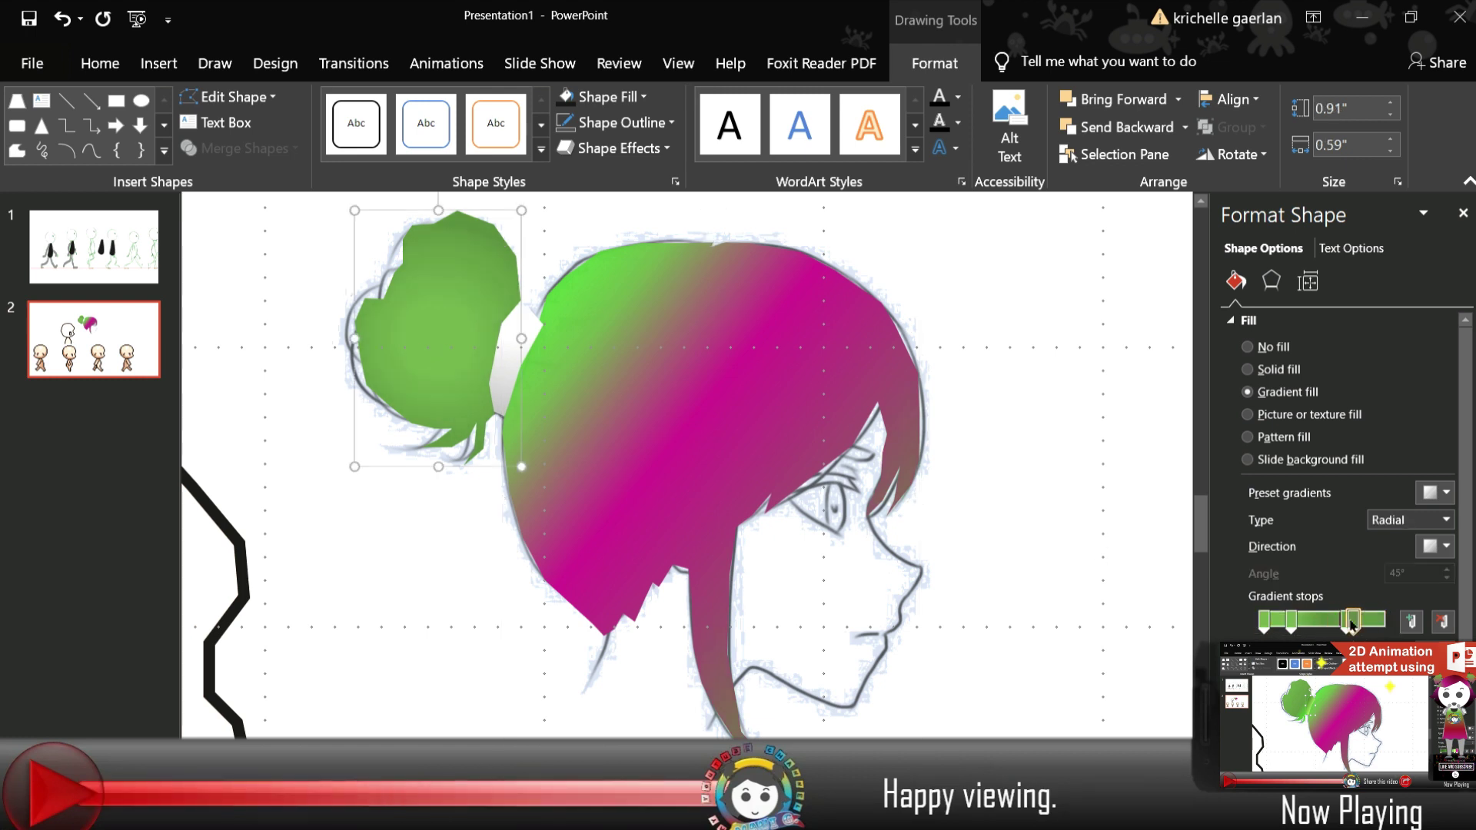
key("ctrl+z")
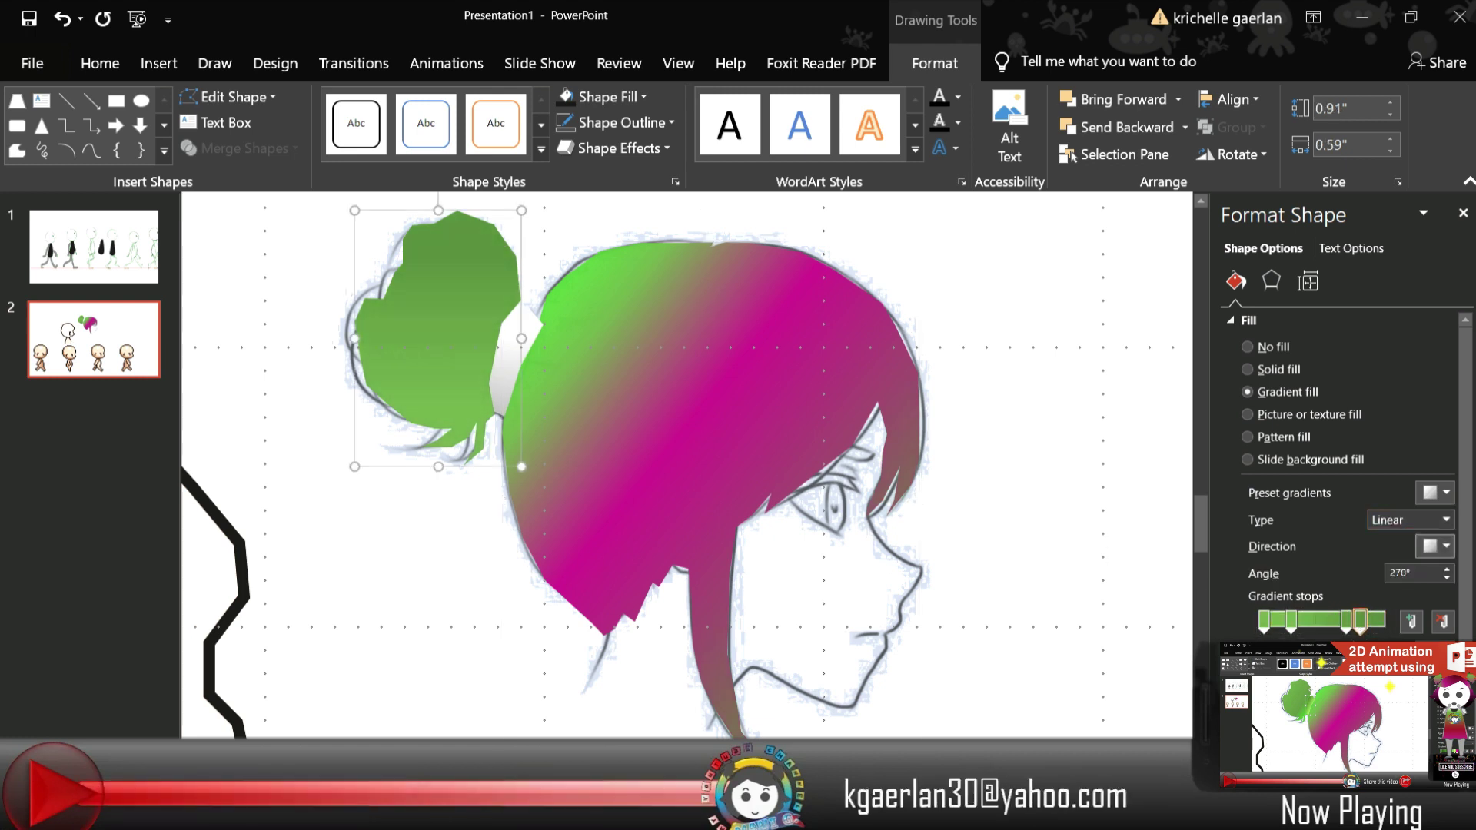
key("ctrl+z")
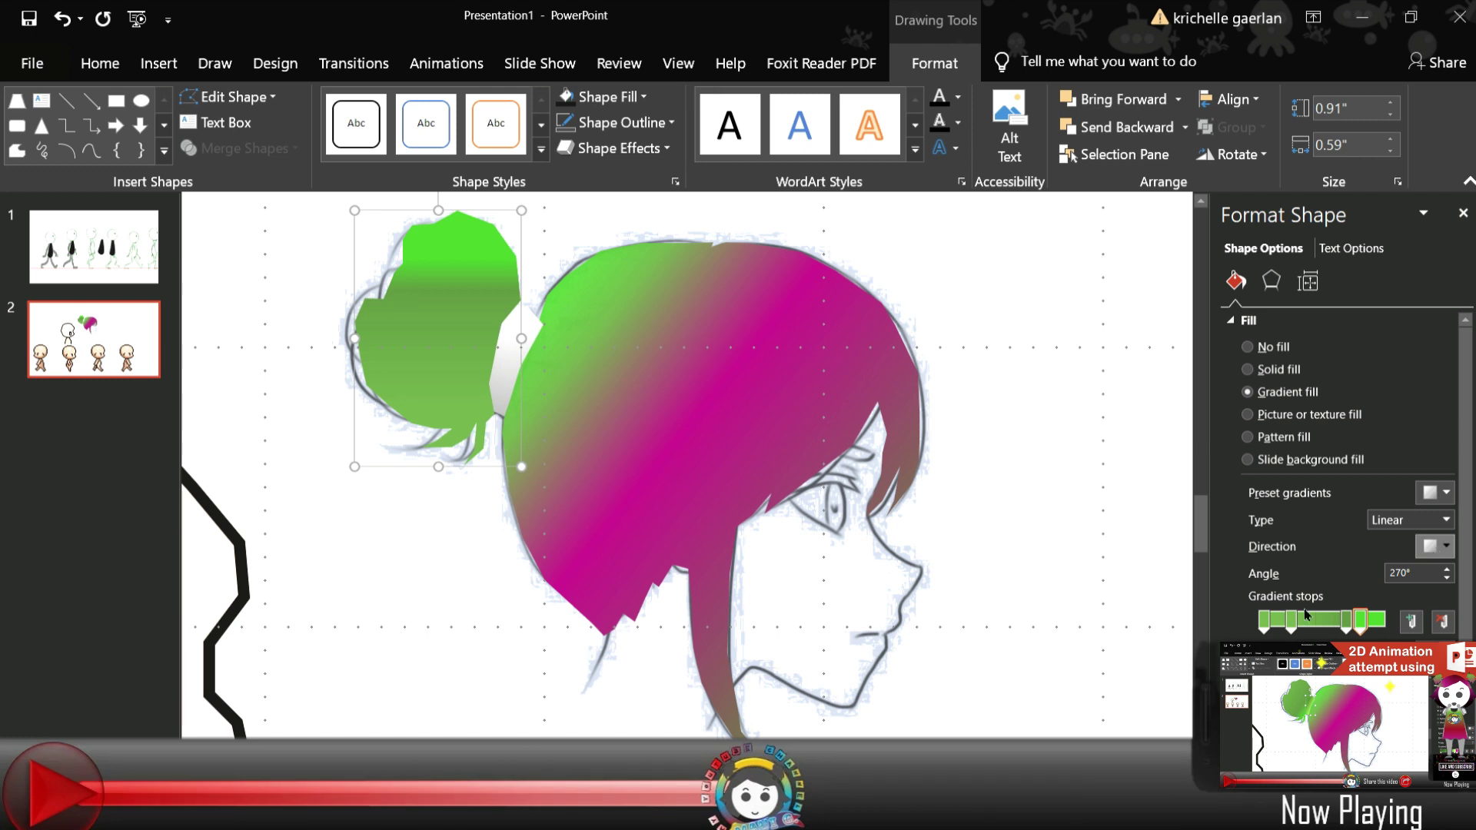
key("ctrl+z")
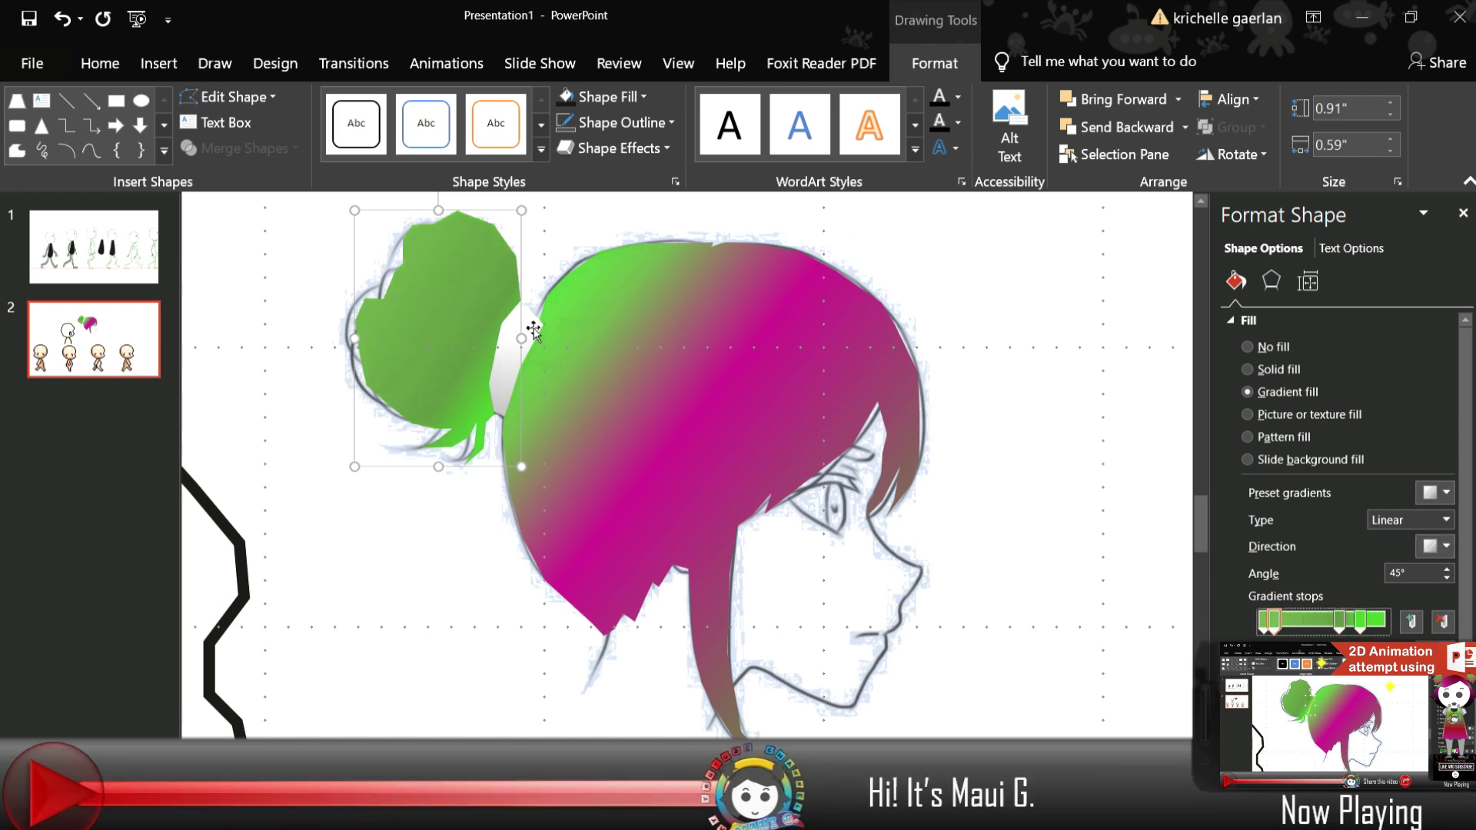
left_click(532, 330)
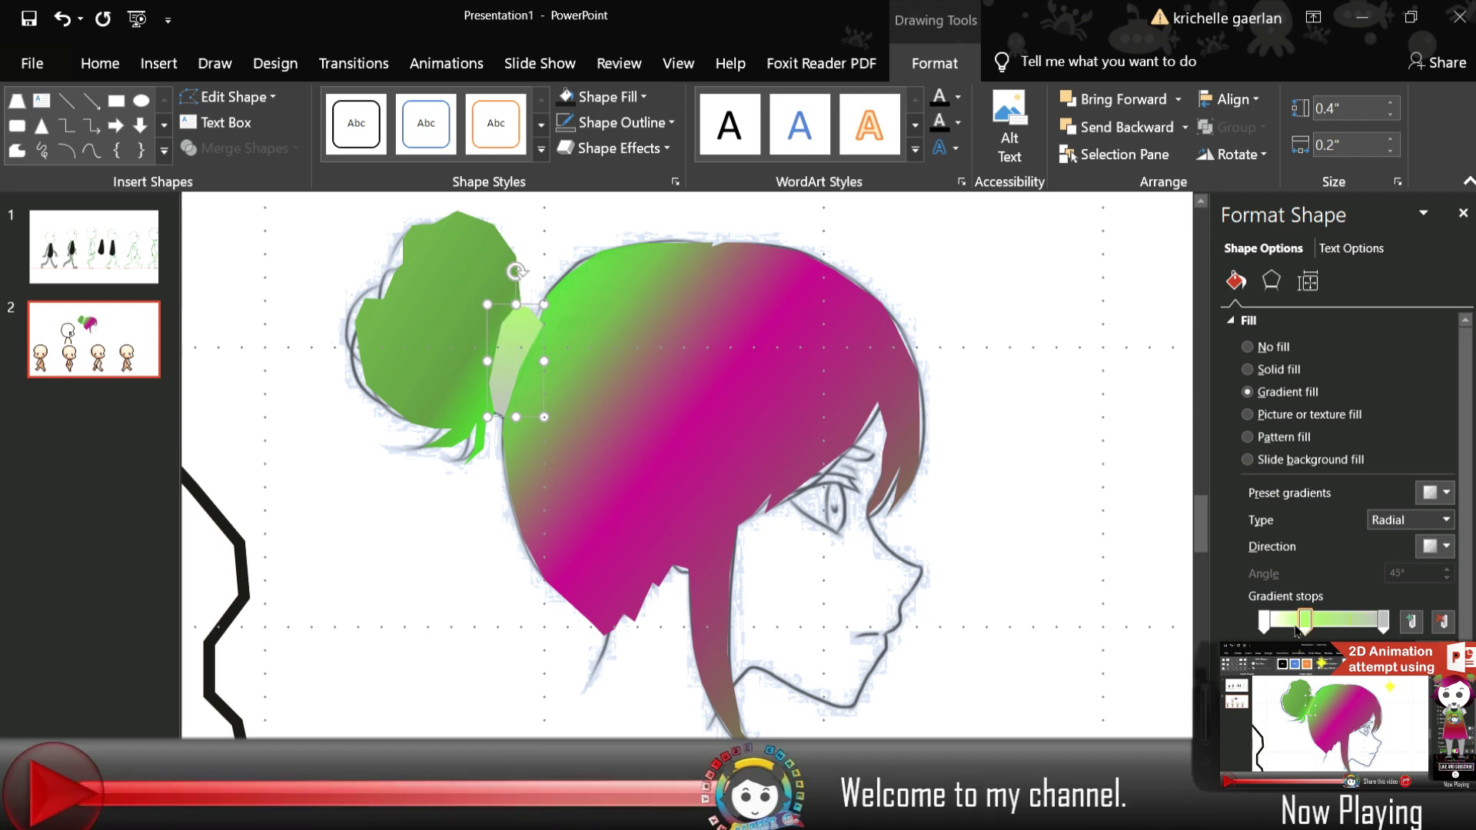
Try solid green fills on the band, then switch it to a diagonal gradient
left_click(1247, 369)
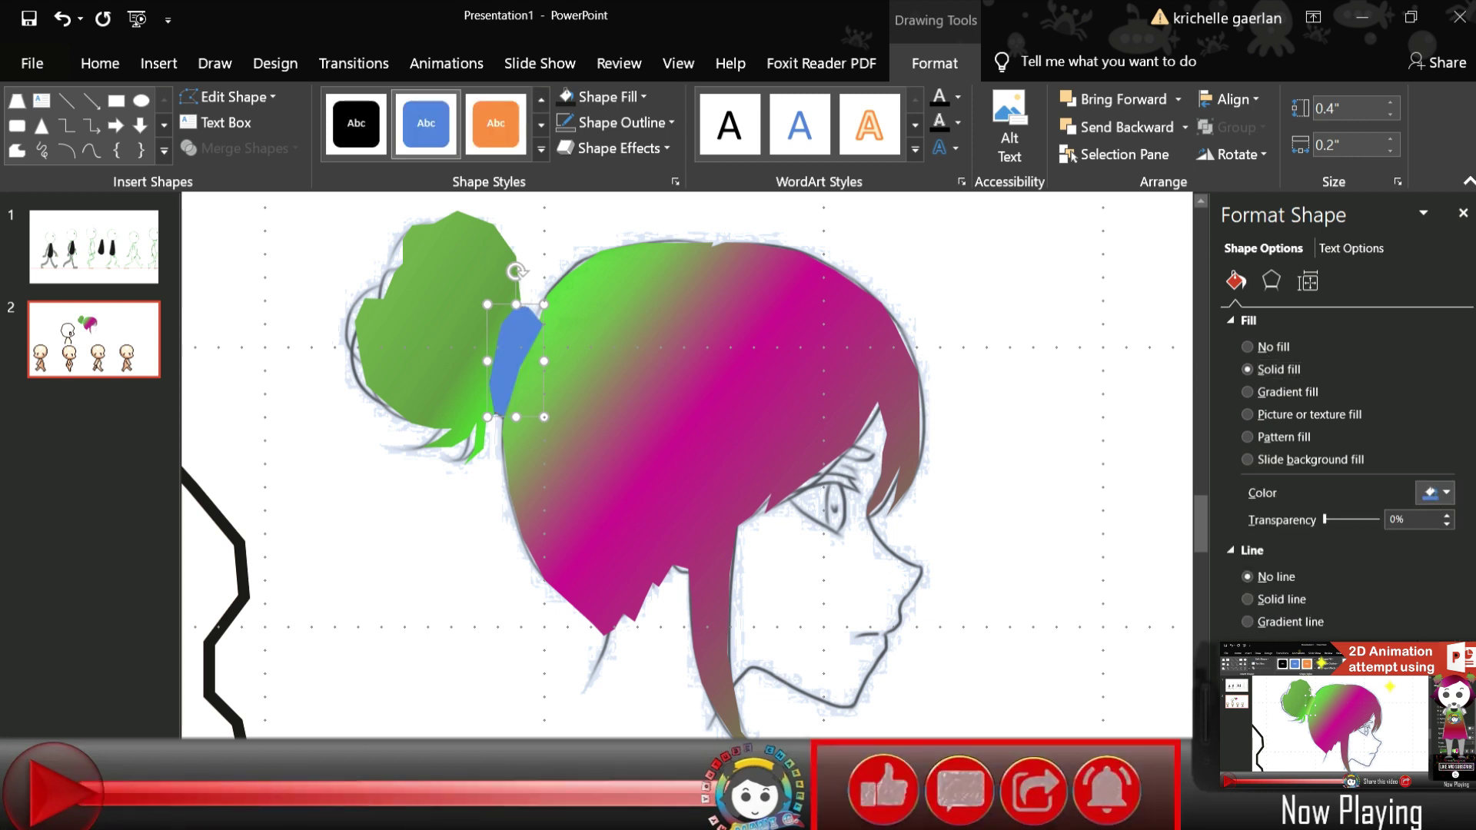
left_click(1447, 492)
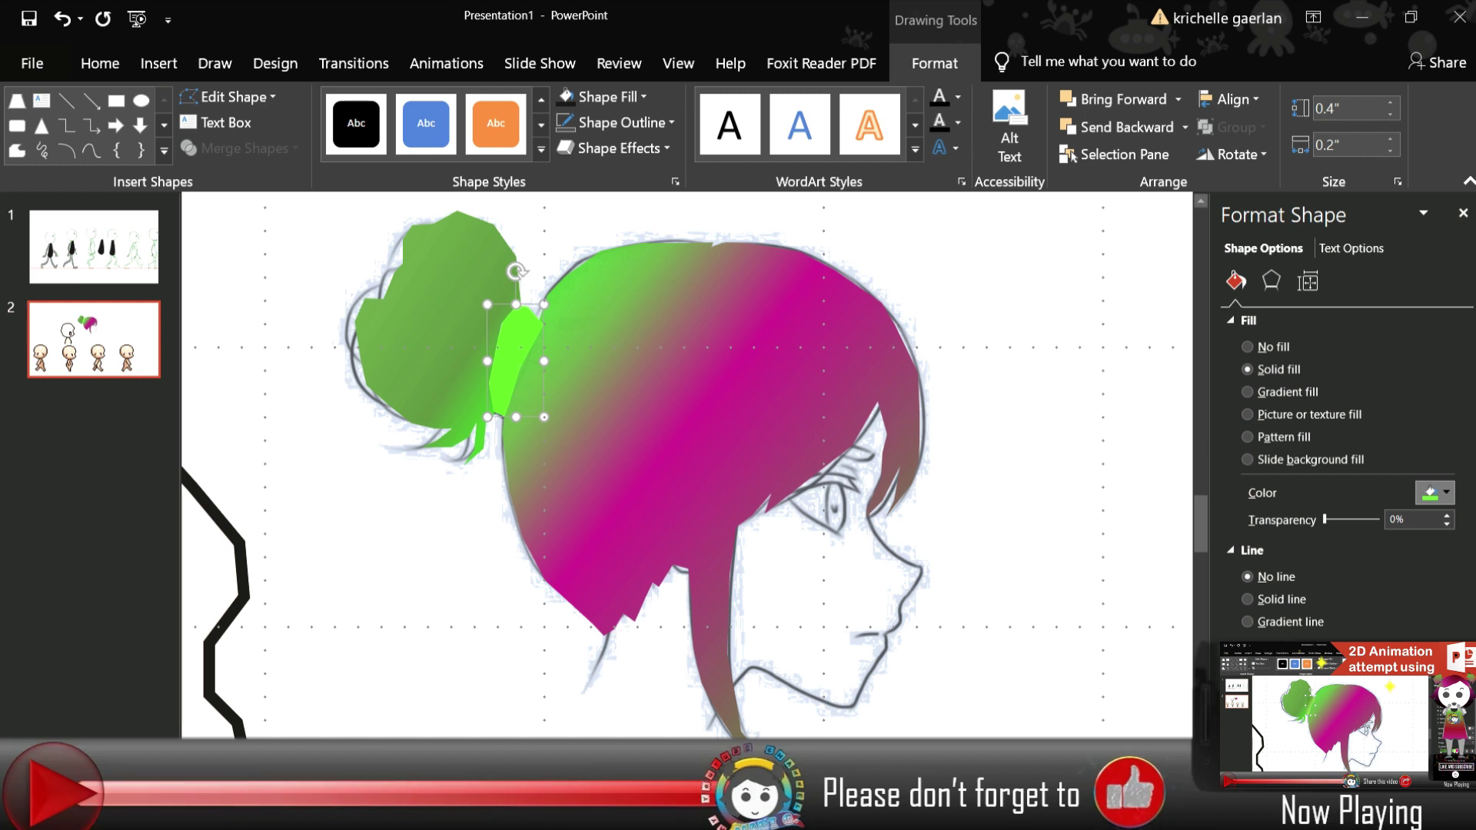
key("Return")
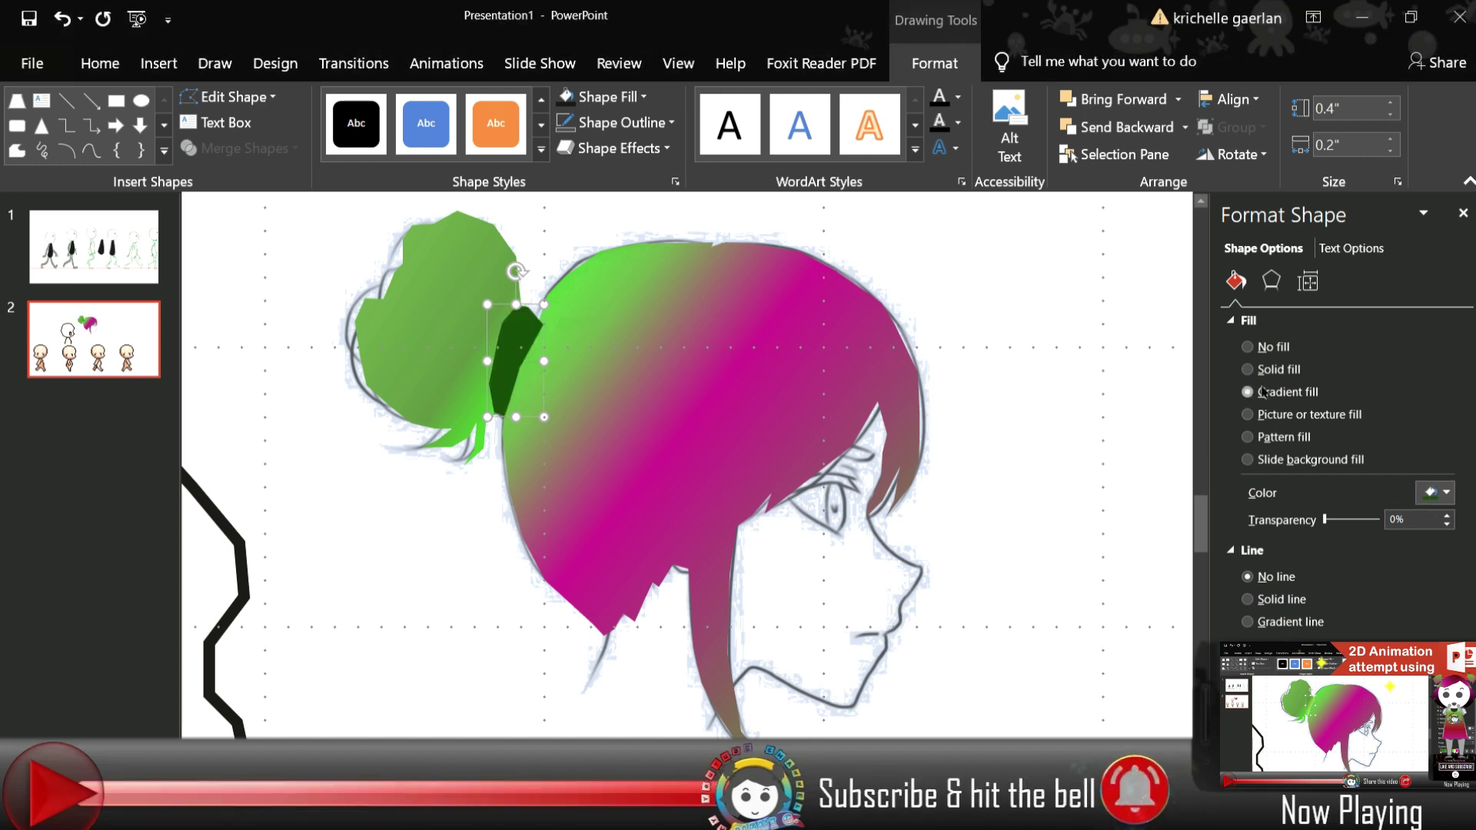
left_click(1247, 392)
left_click_drag(1277, 619, 1342, 619)
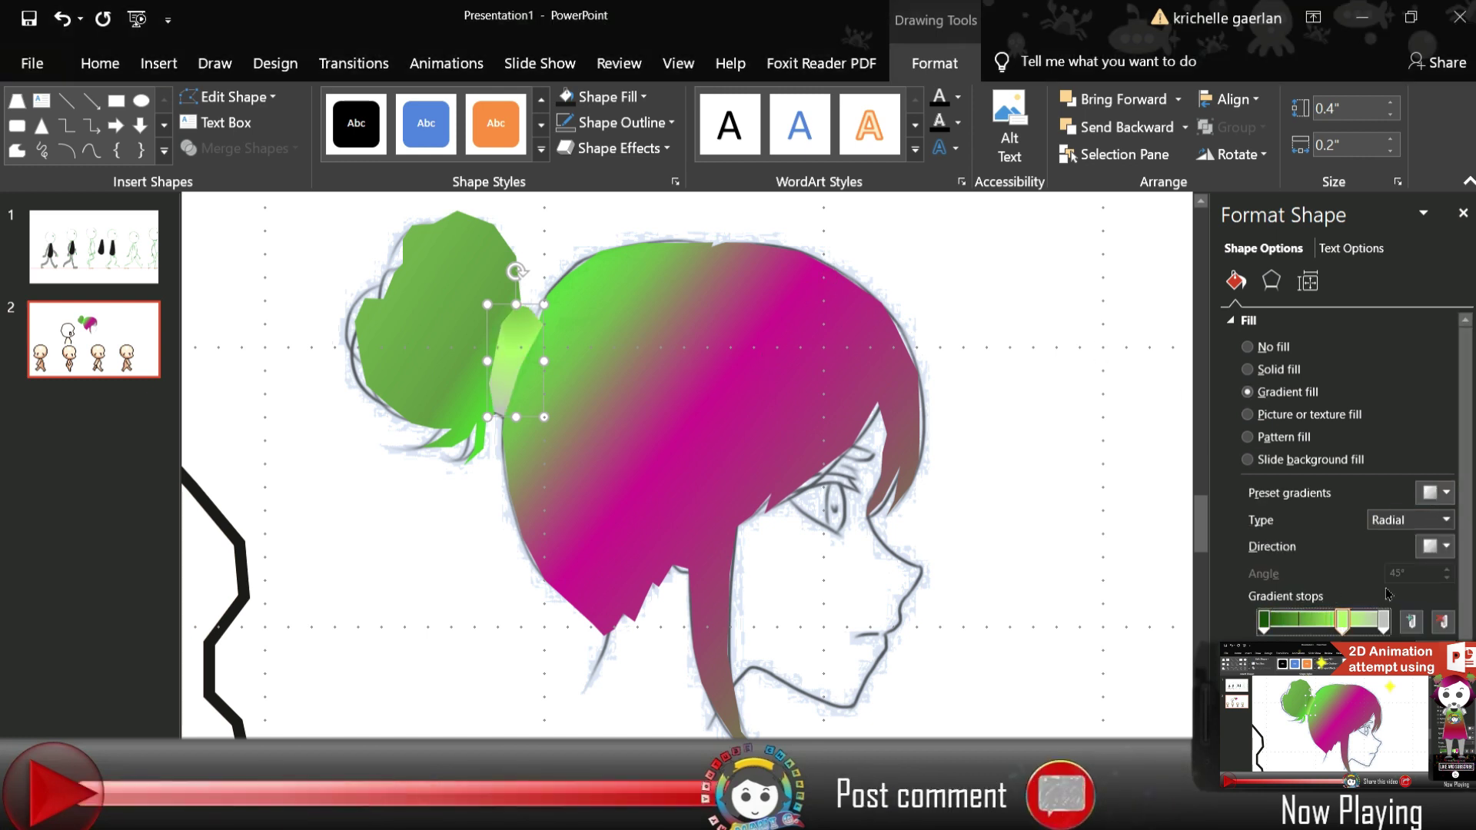
left_click_drag(1439, 525, 1405, 546)
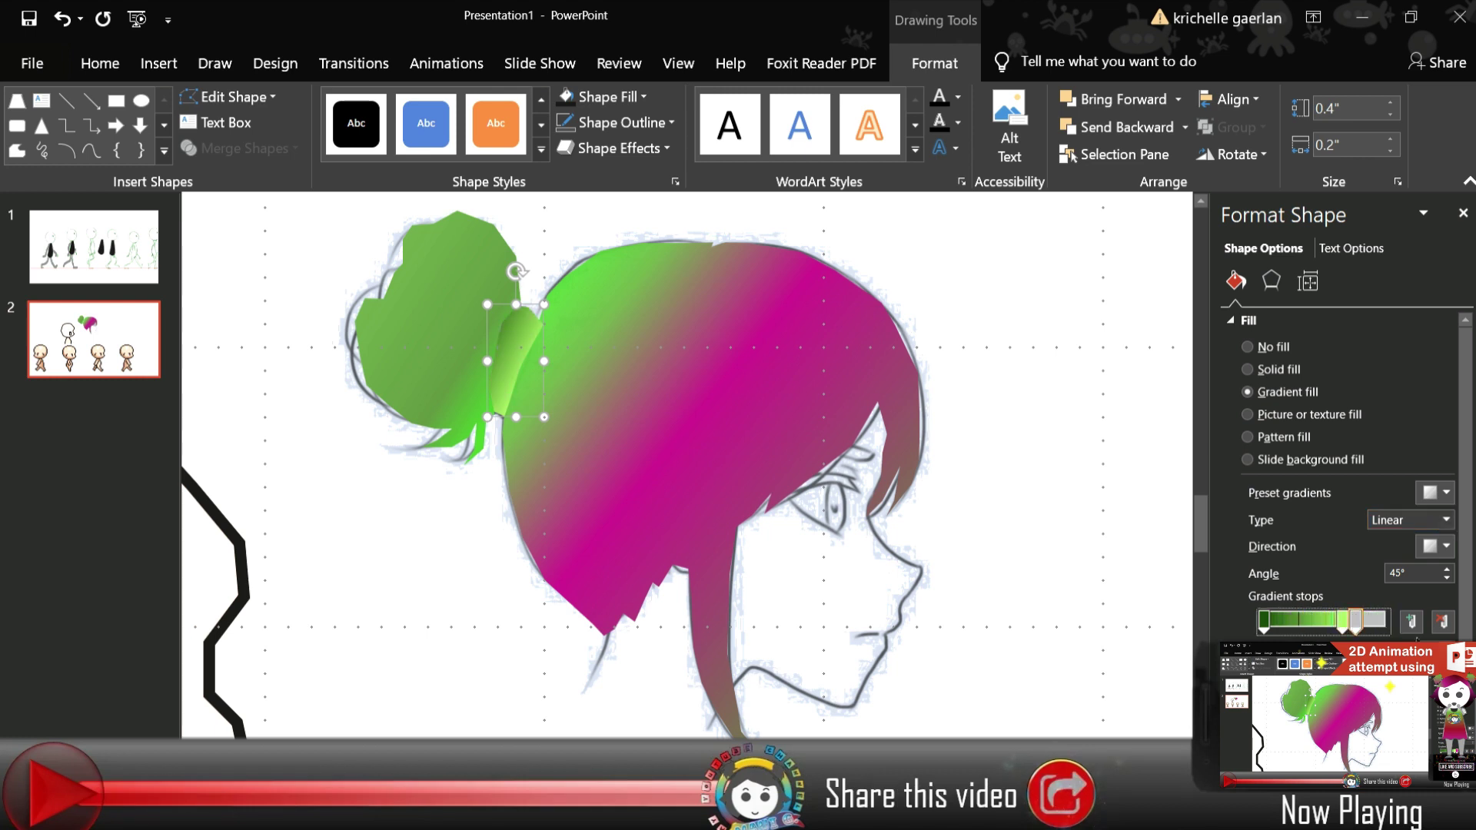
Remove the magenta stop so the band's gradient is light green only
left_click(1355, 619)
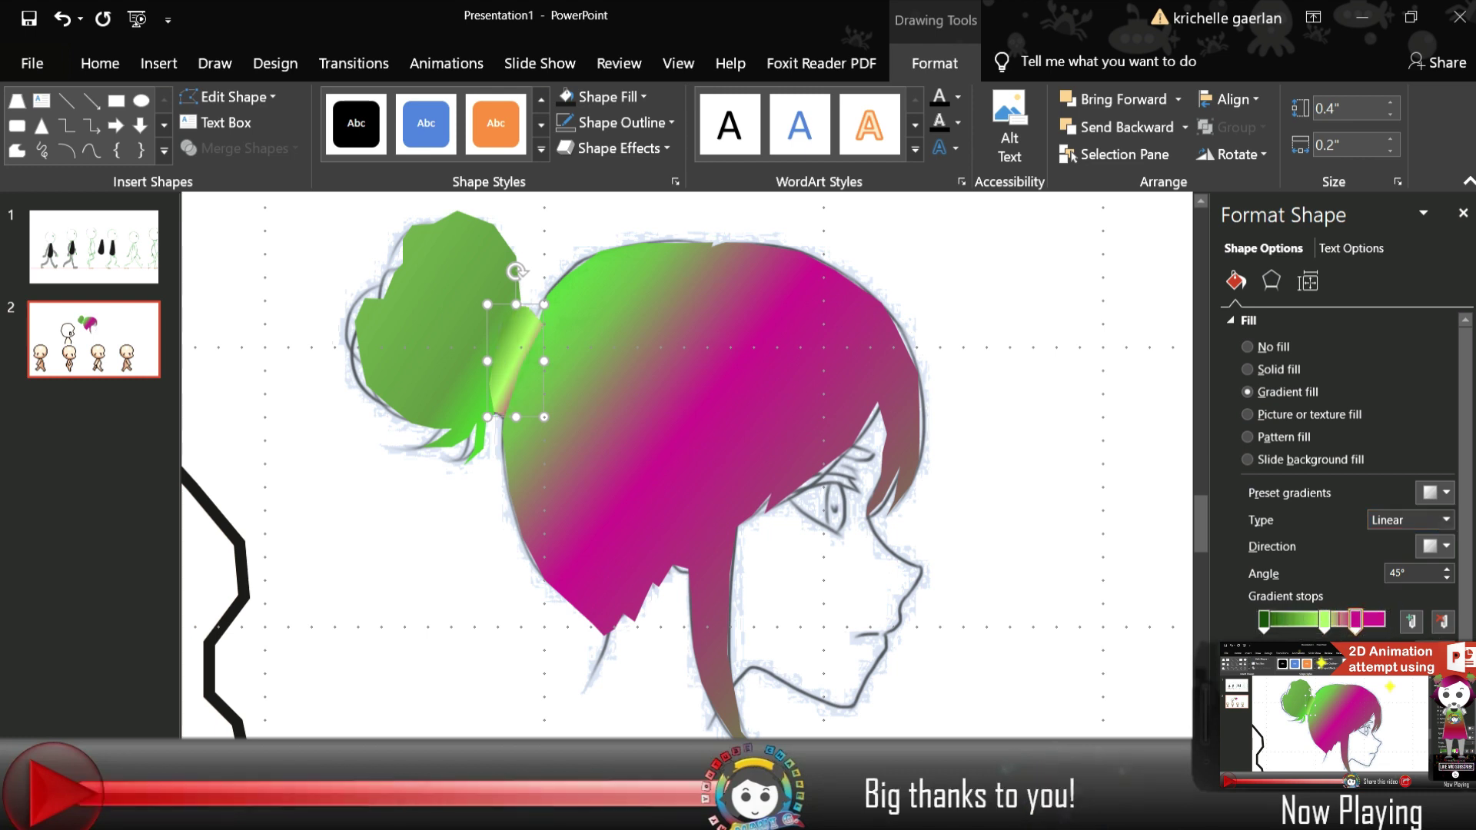
key("Escape")
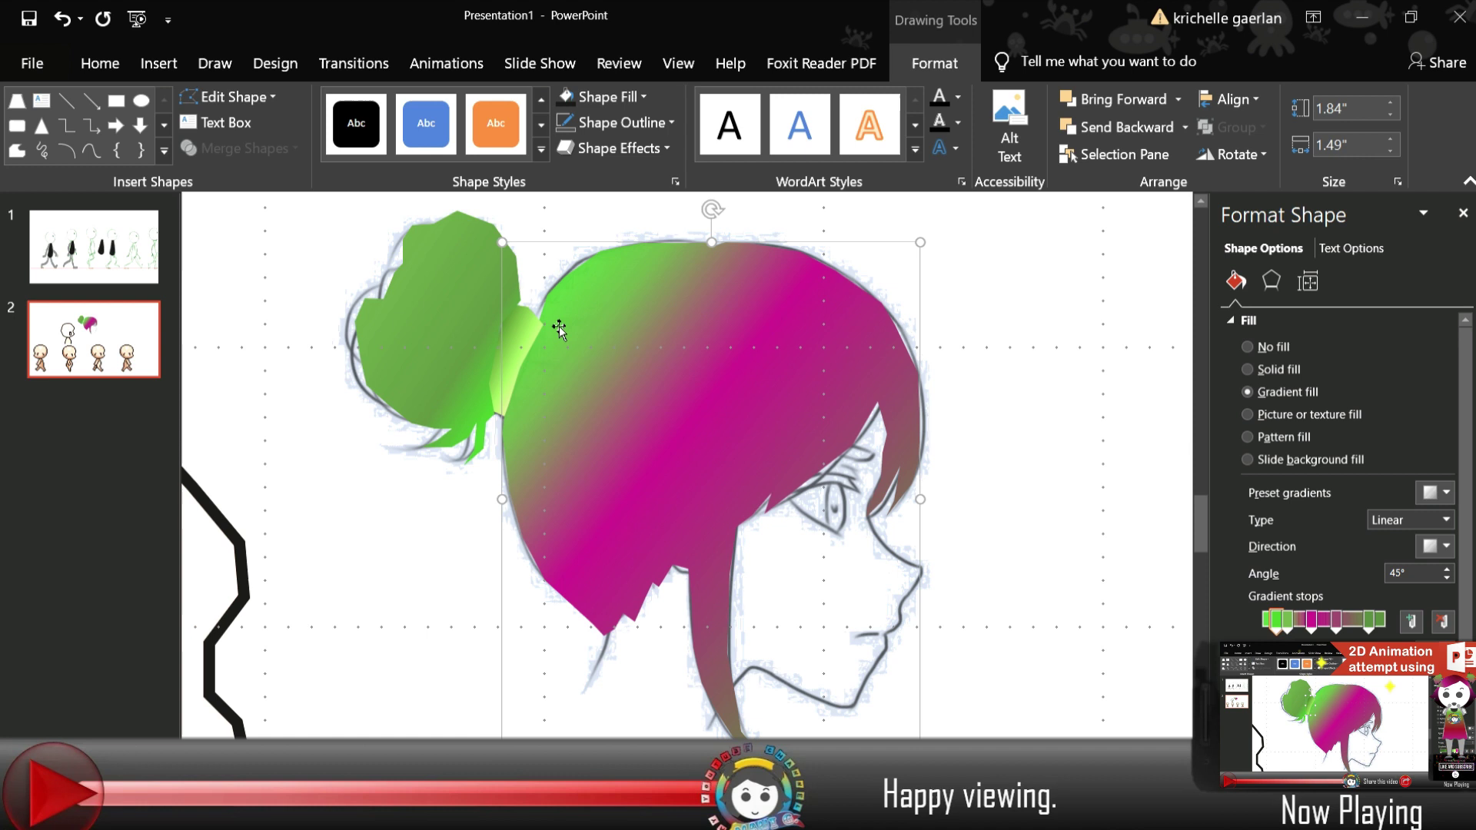
left_click_drag(466, 336, 460, 347)
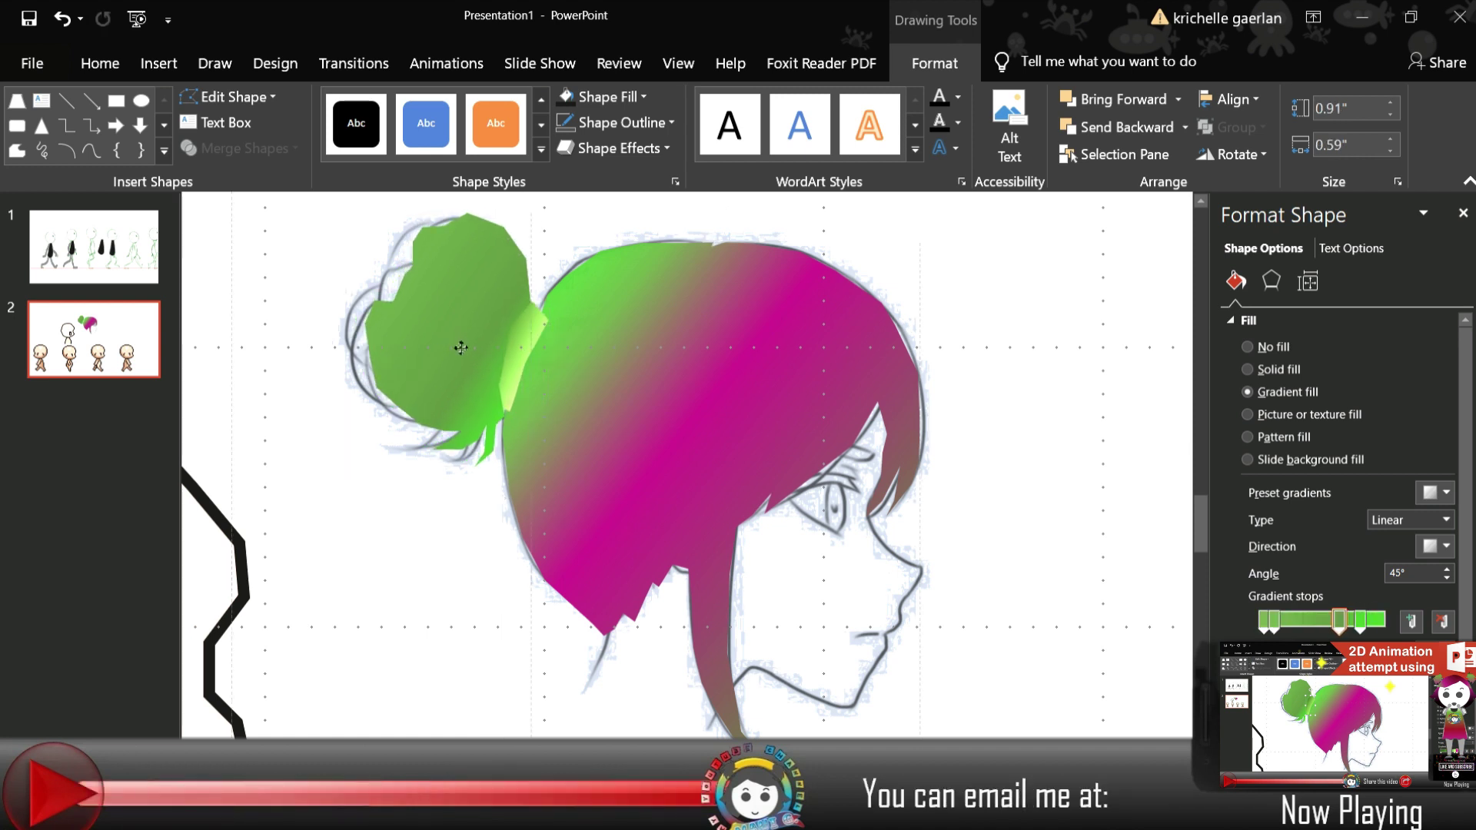
key("ctrl+z")
left_click(1441, 621)
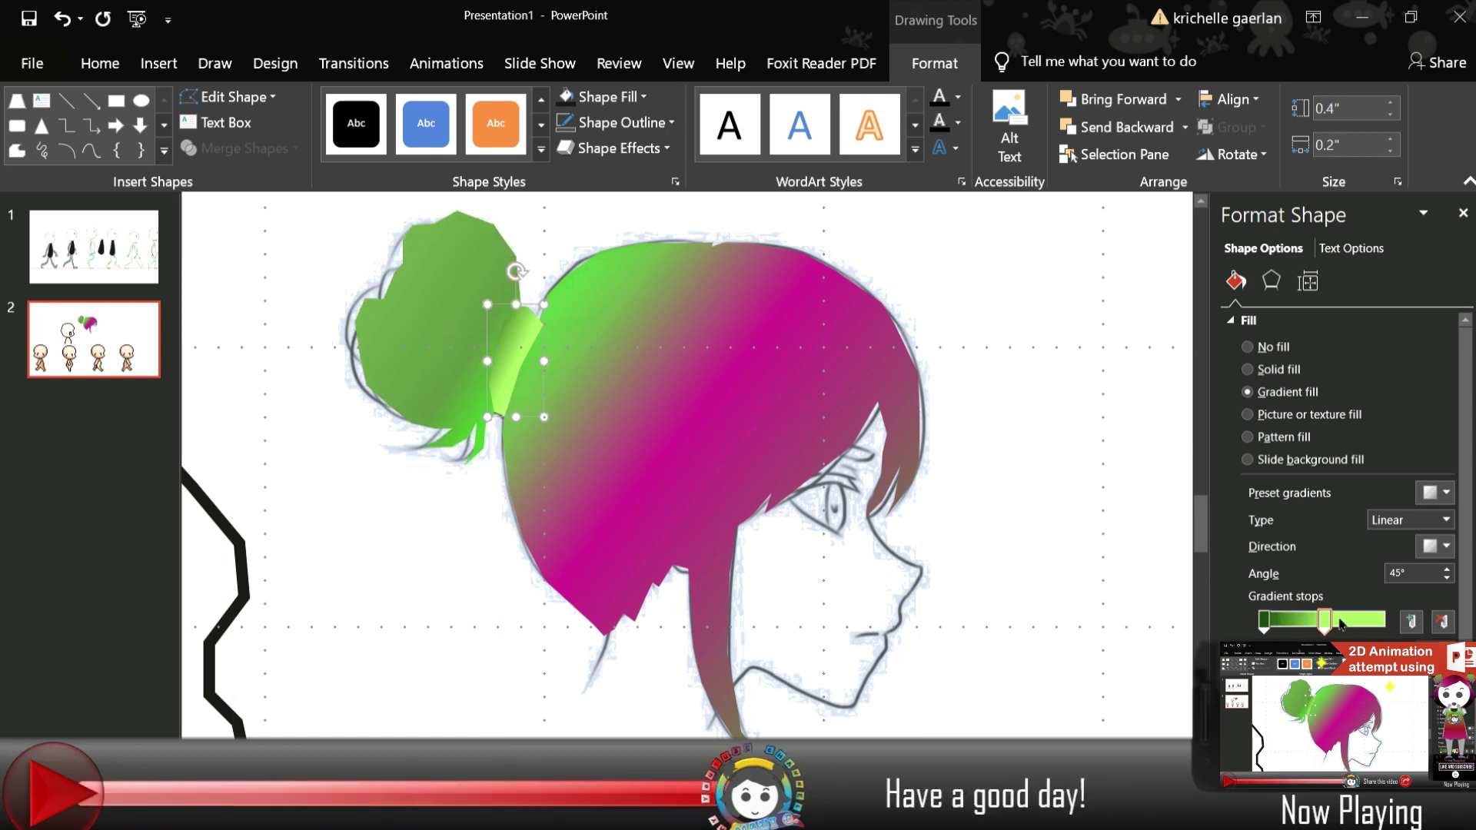
left_click_drag(1323, 619, 1319, 618)
scroll(699, 426, "down", 3, "ctrl")
Drag the green-magenta hair shapes onto the second walking pixel chibi's head
left_click(602, 477)
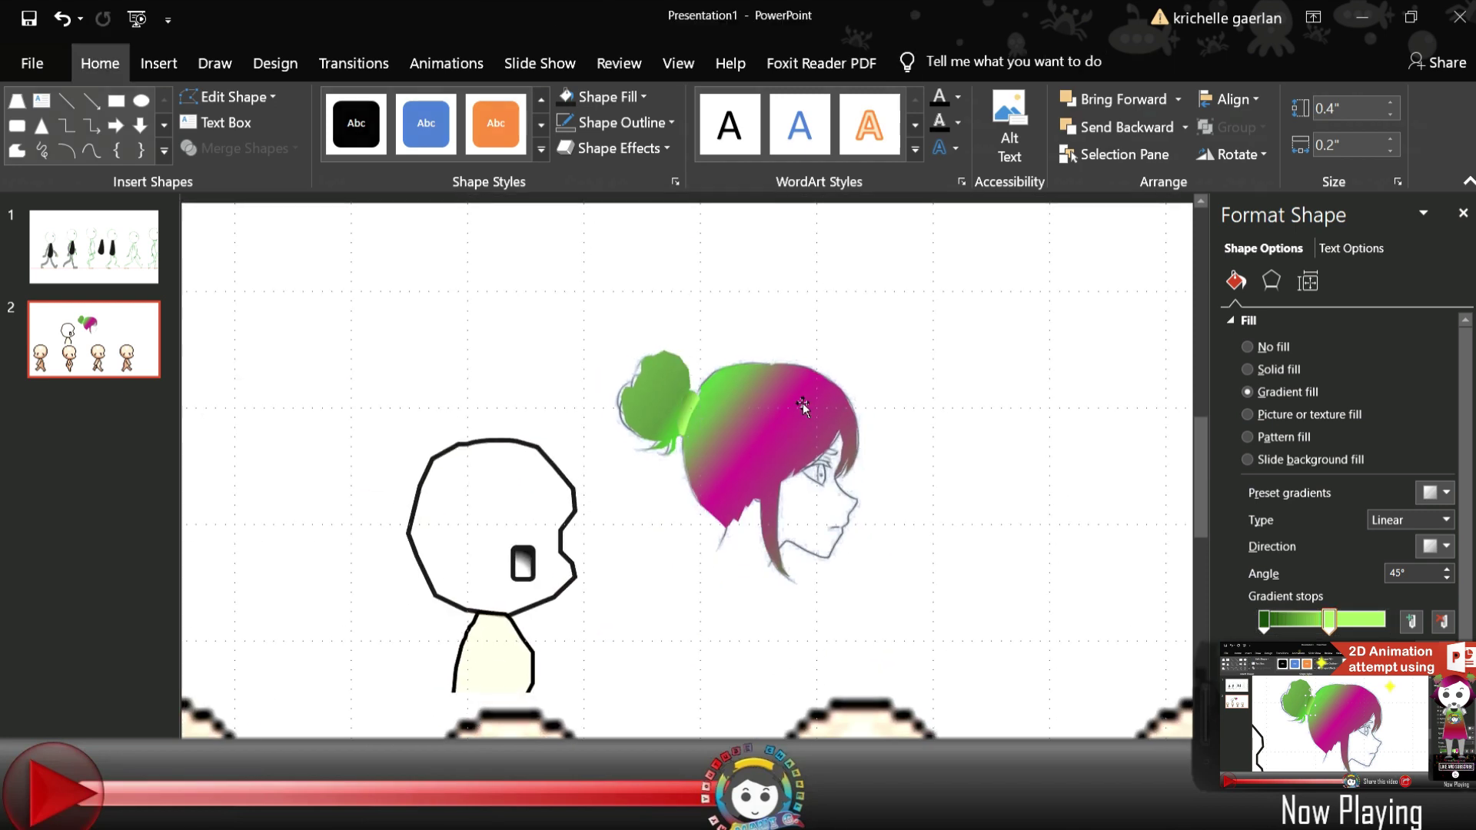
scroll(535, 470, "up", 4, "ctrl")
scroll(536, 471, "down", 3, "ctrl")
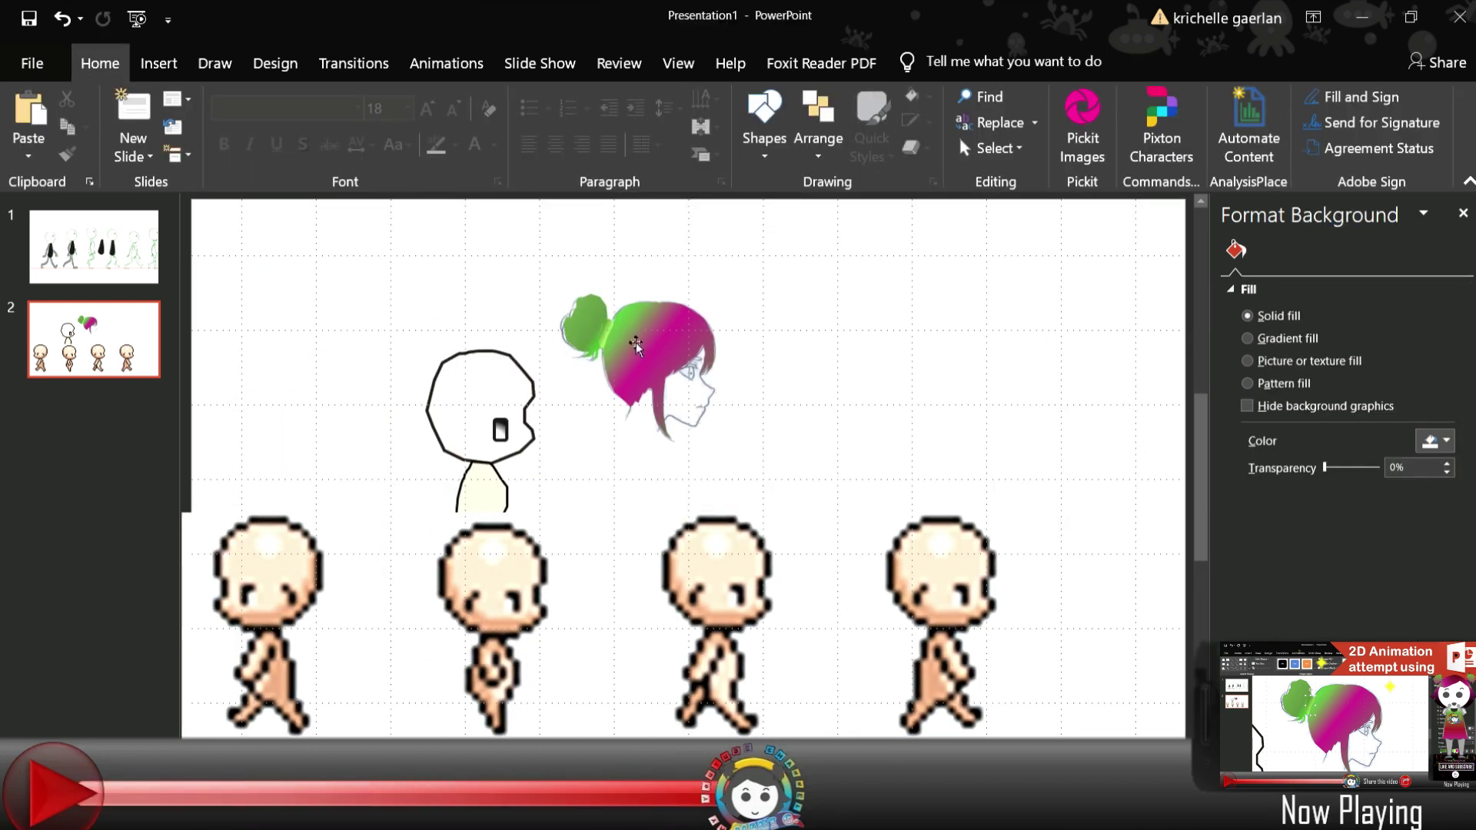
left_click(636, 346)
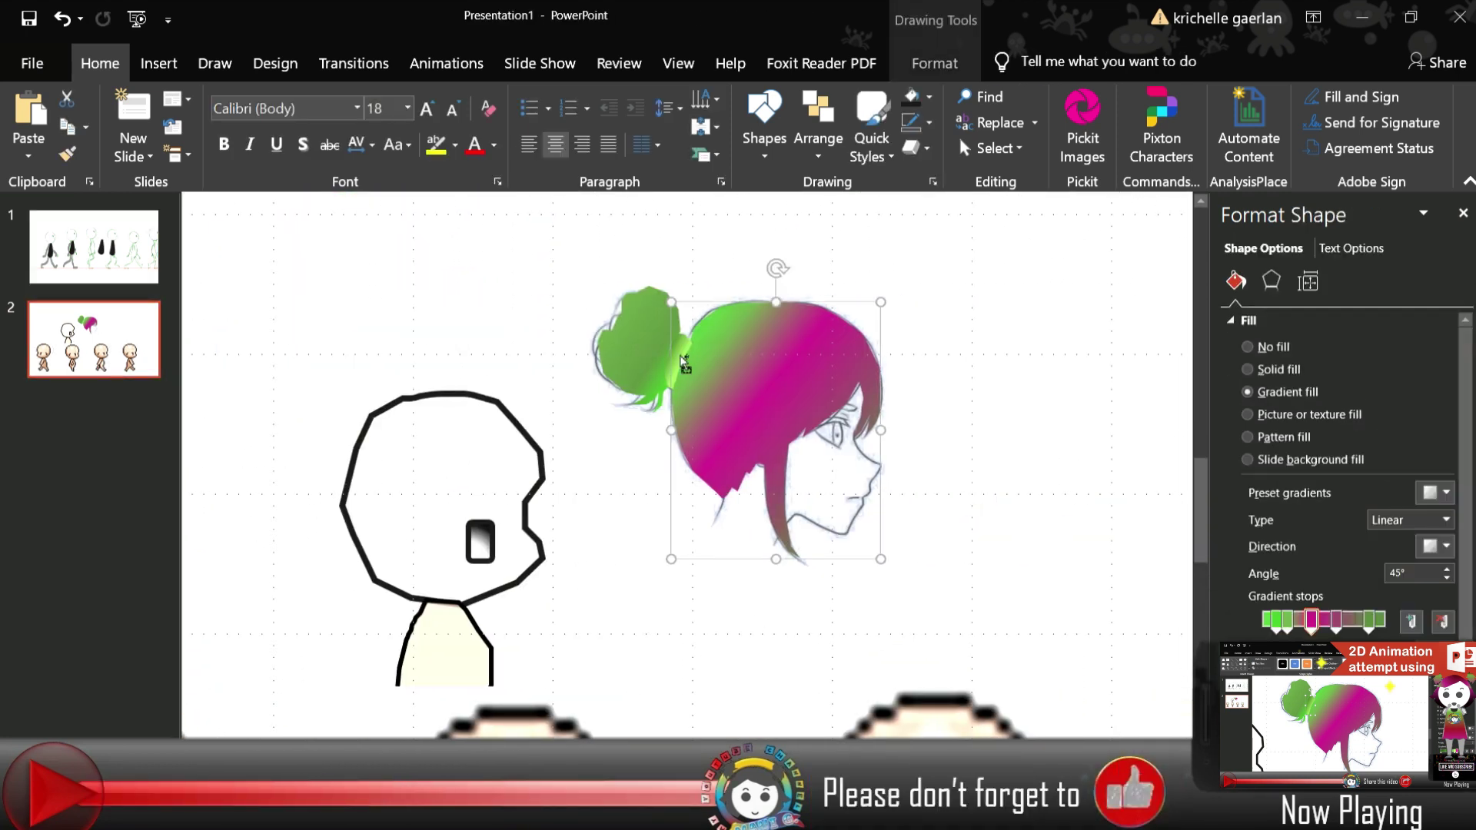
left_click(935, 63)
left_click(241, 250)
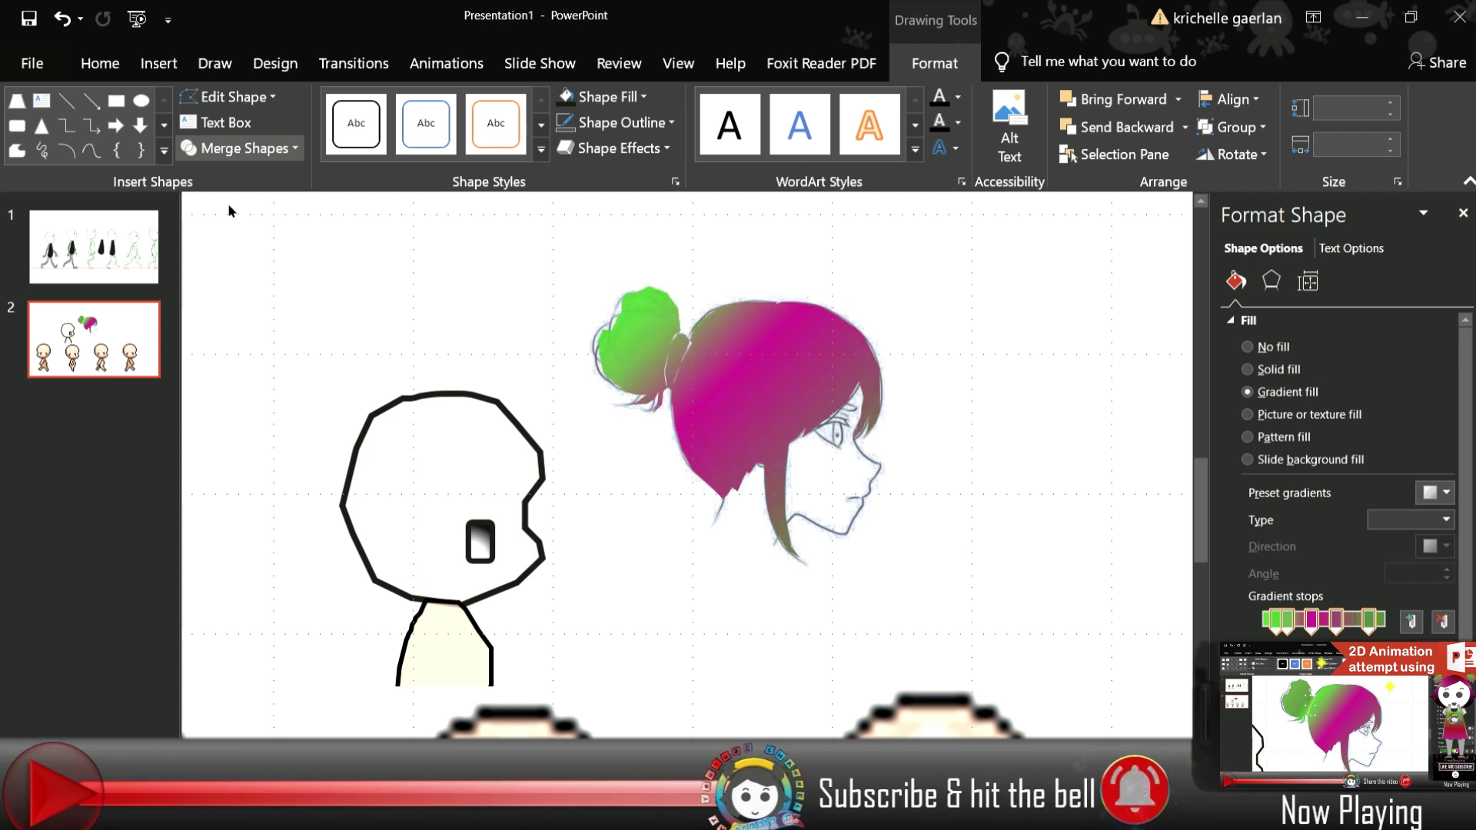
left_click_drag(801, 416, 459, 500)
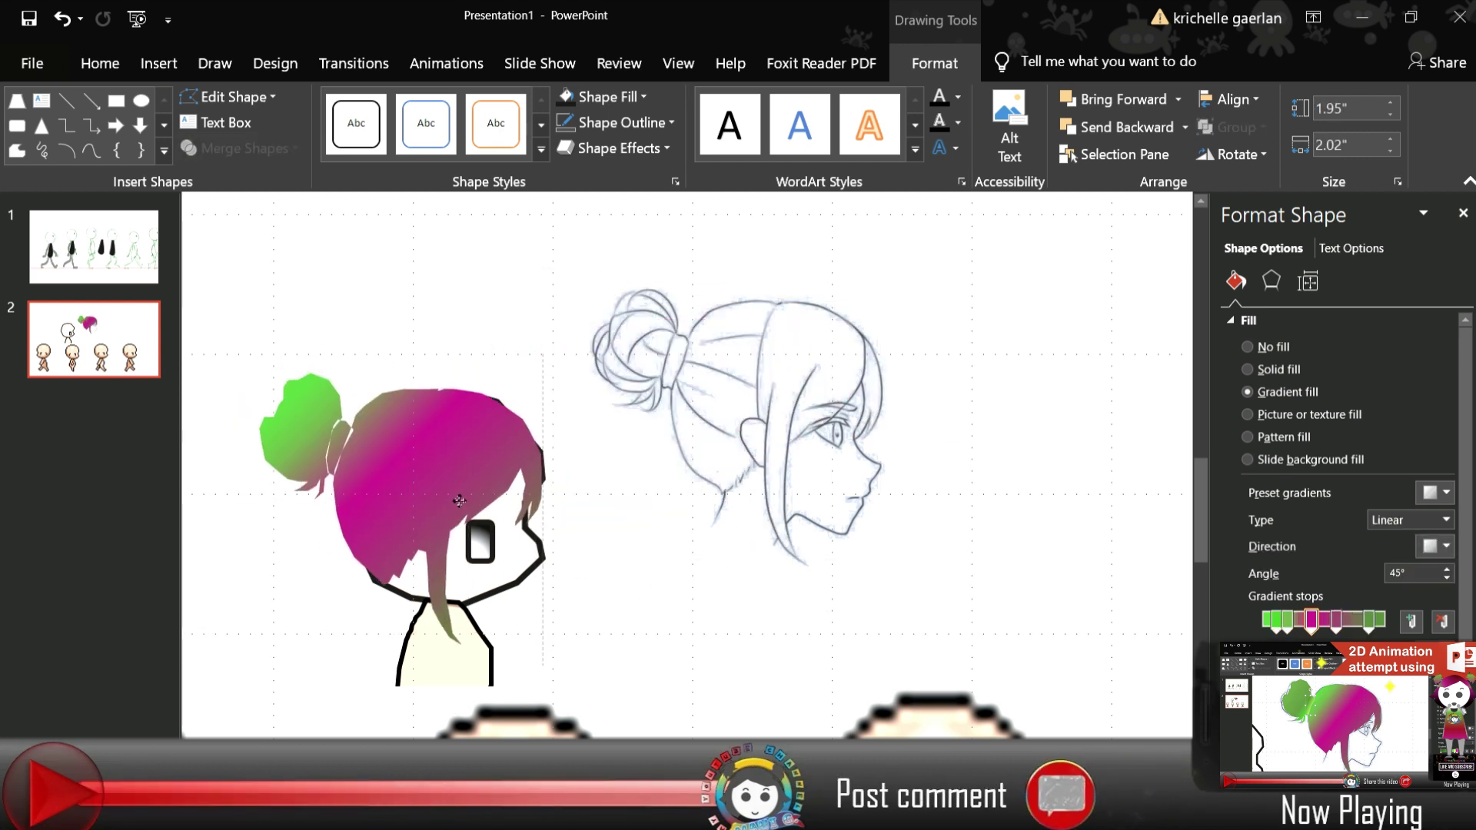
left_click_drag(459, 500, 465, 432)
left_click(471, 624)
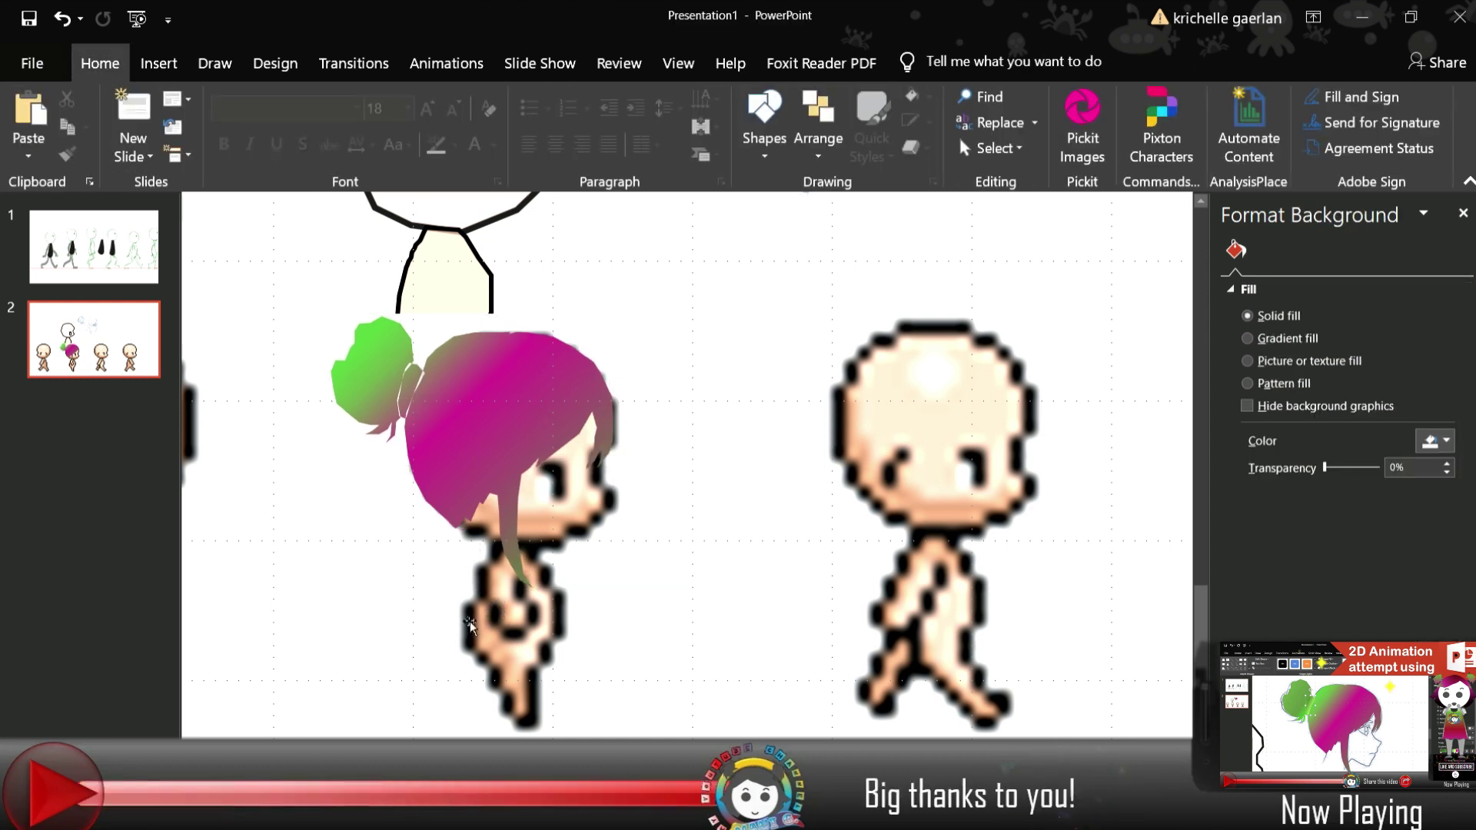
Move the small eye shape above the hair upward
scroll(470, 624, "down", 3)
left_click(454, 415)
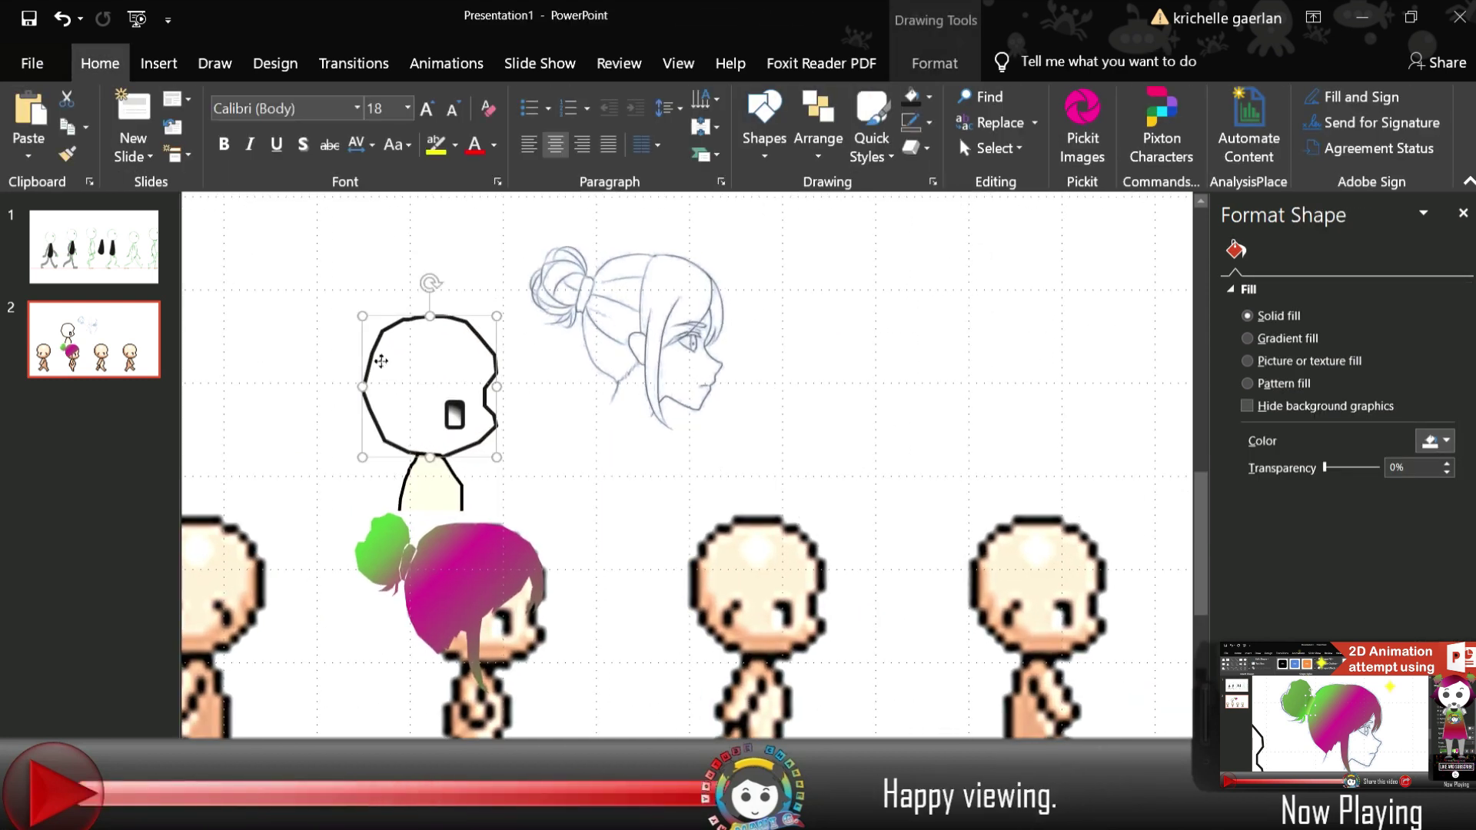
left_click(454, 415)
left_click_drag(454, 415, 450, 346)
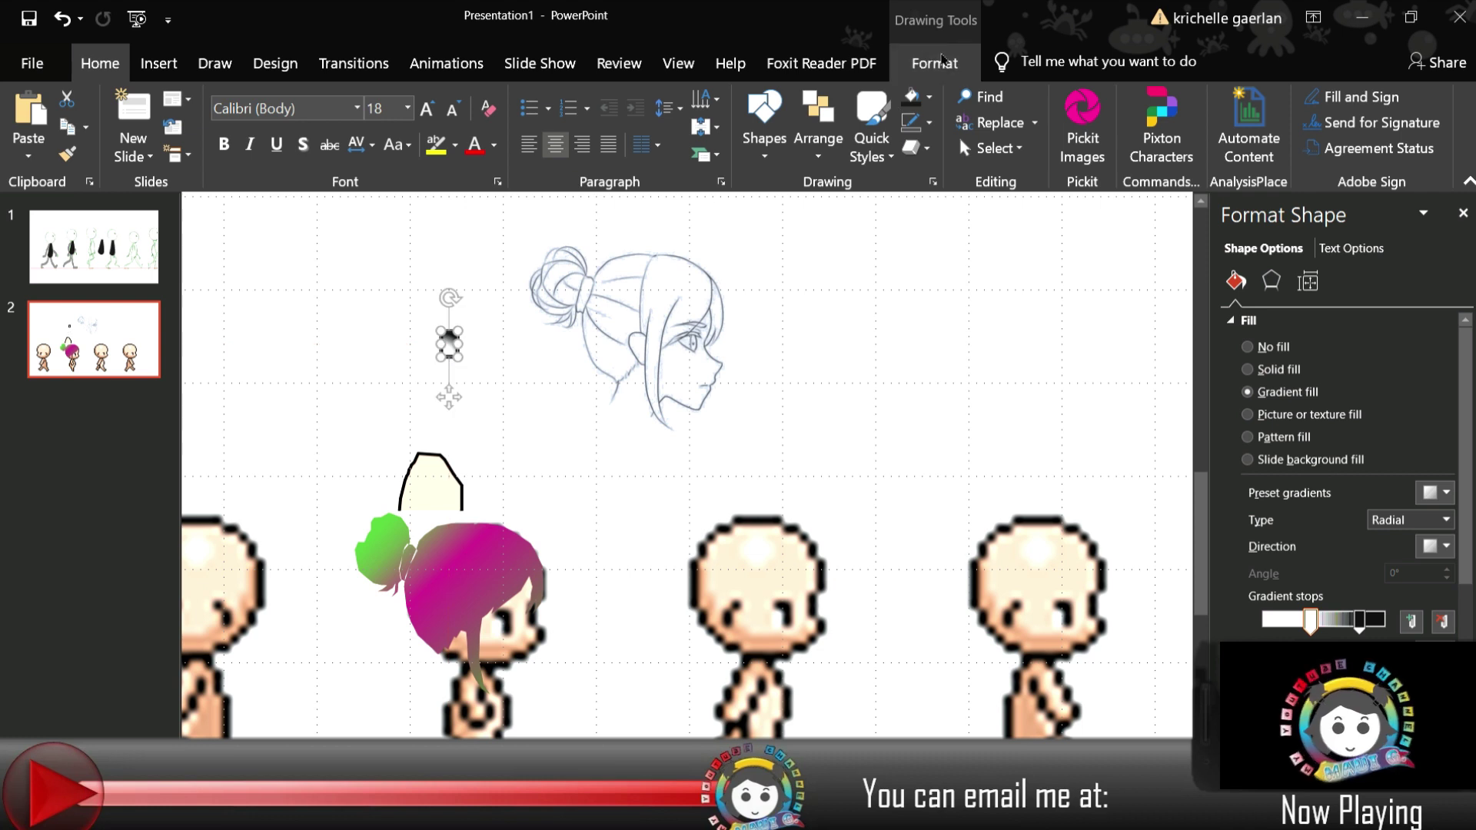
left_click(934, 63)
key("Escape")
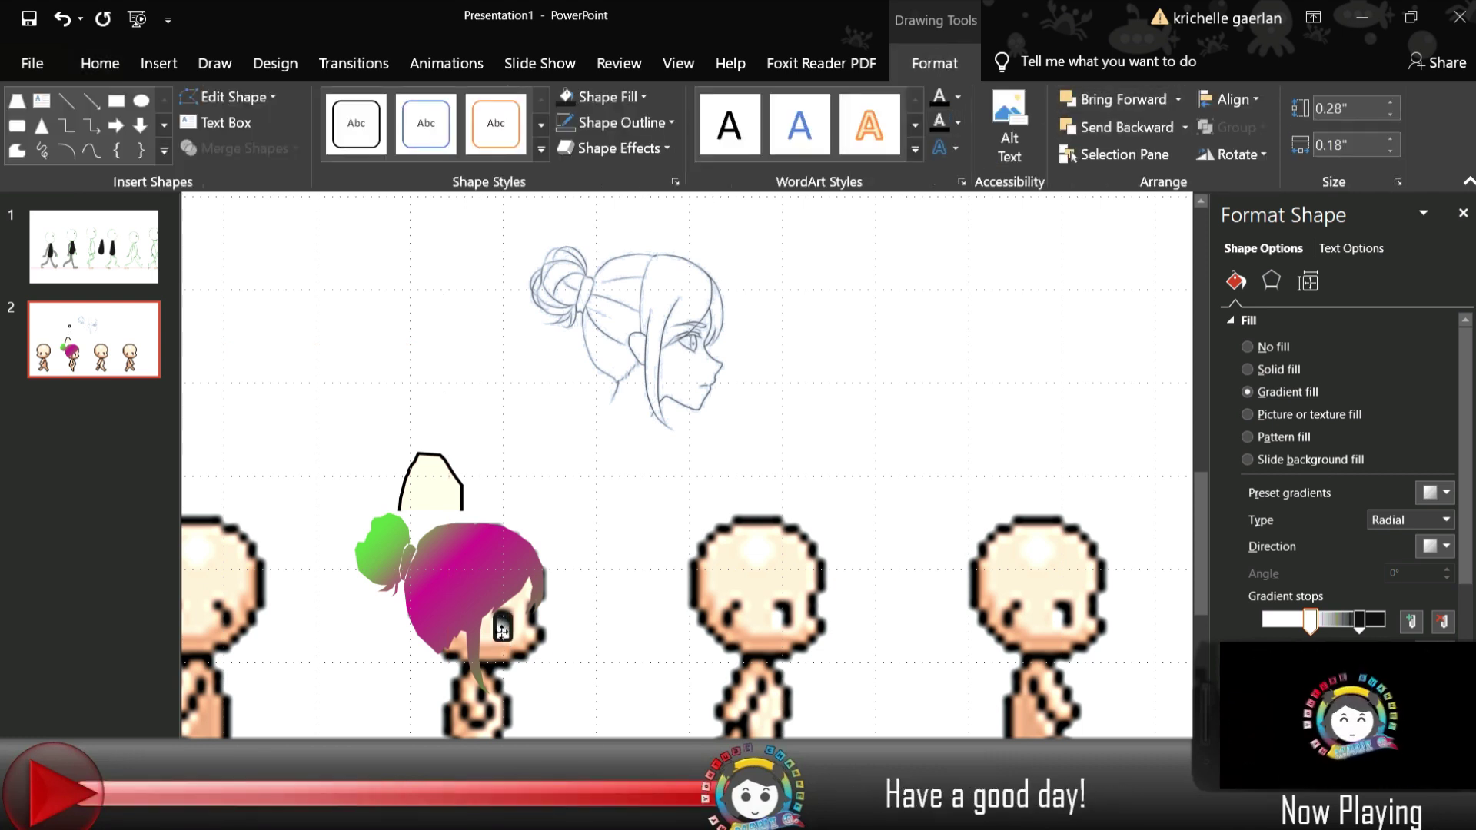
scroll(717, 532, "up", 2)
Check the eye and pink hair shapes, then begin a freeform outline around the face
left_click(687, 494)
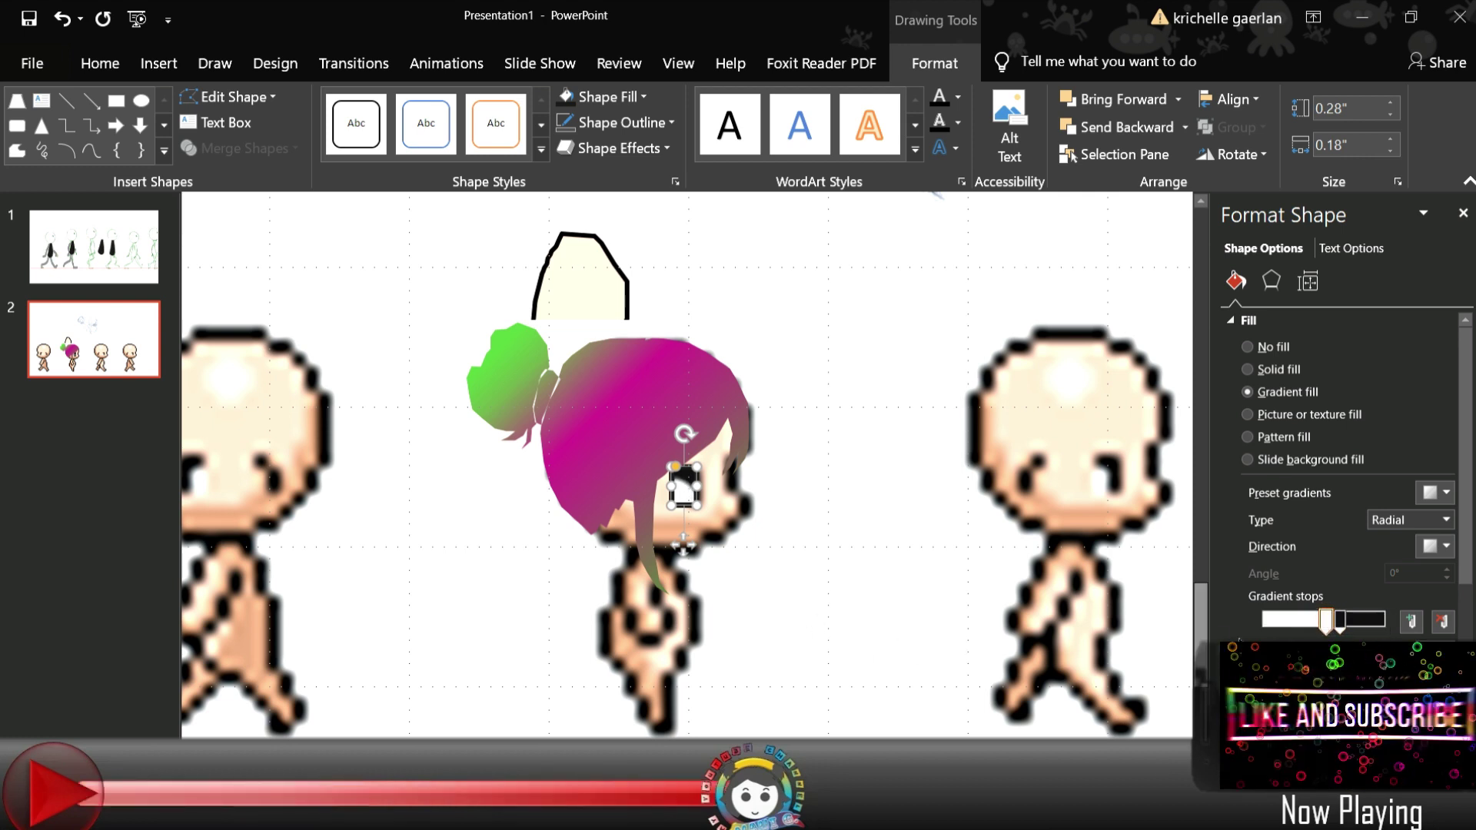
scroll(1324, 624, "down", 3)
scroll(768, 461, "down", 2)
left_click(813, 733)
scroll(813, 734, "up", 2)
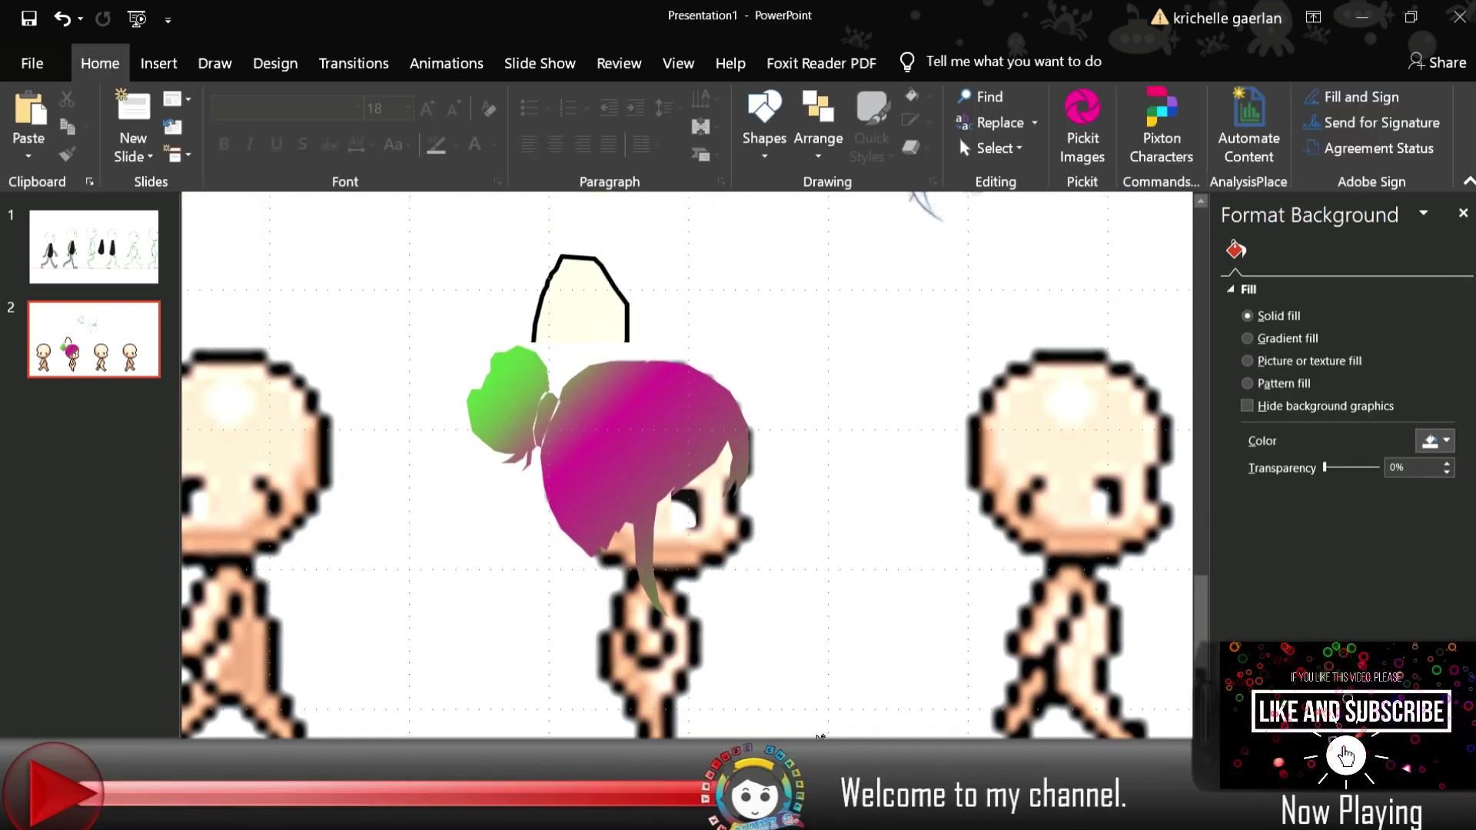
left_click(611, 477)
scroll(668, 498, "up", 2)
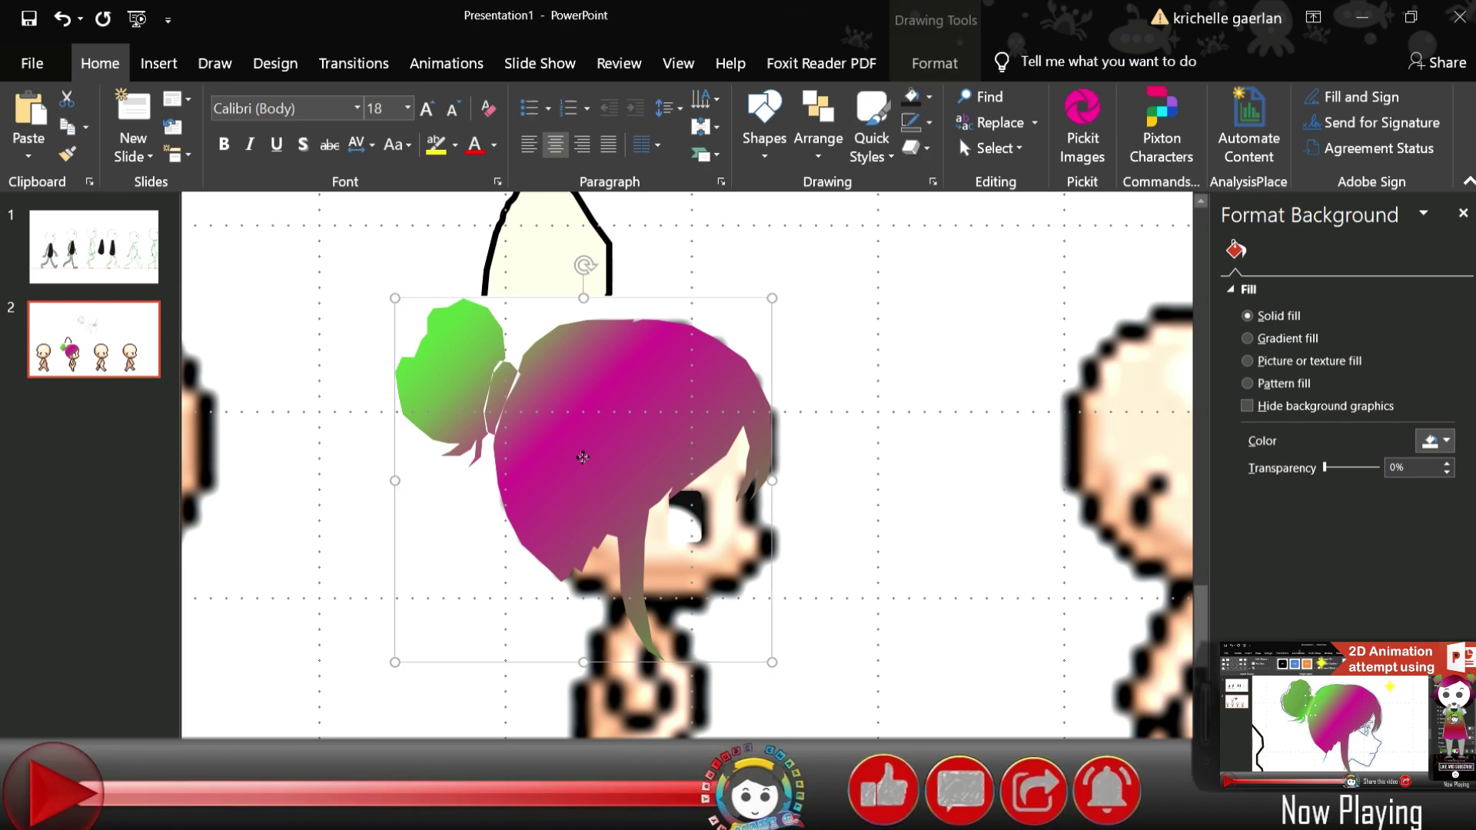
left_click(600, 585)
scroll(600, 584, "down", 1)
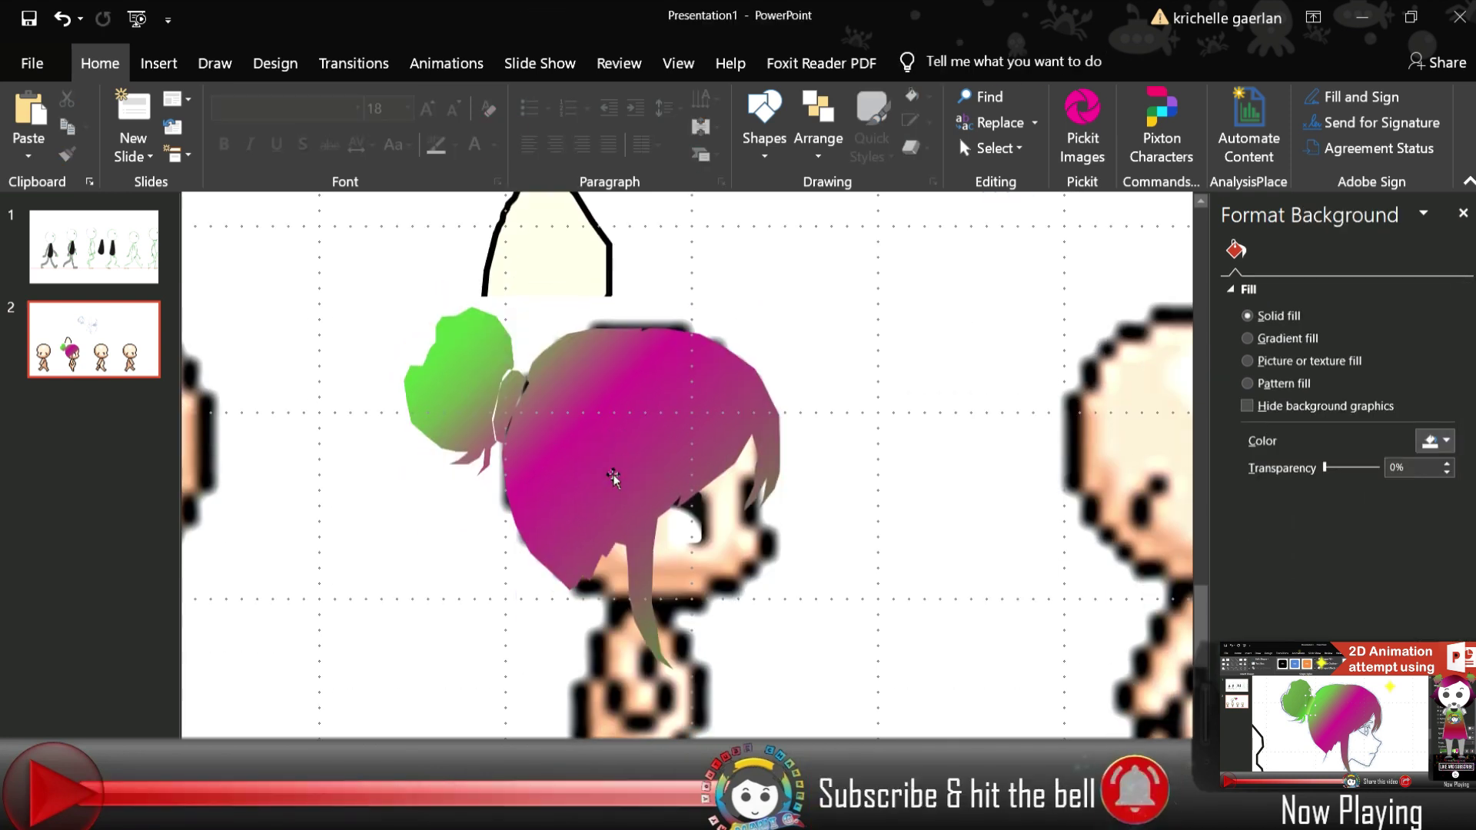
scroll(611, 488, "down", 3)
left_click(158, 63)
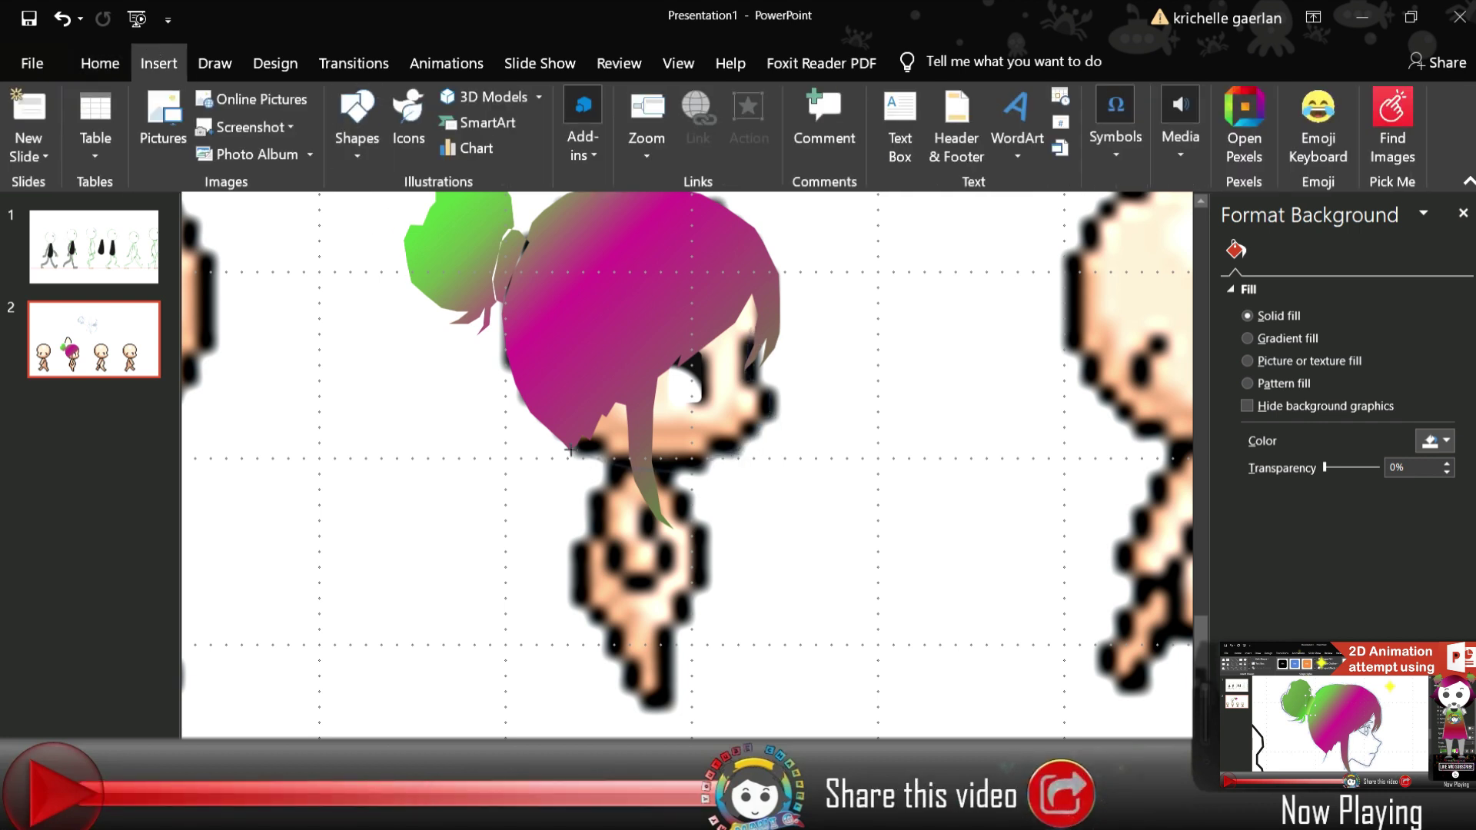
Close the face outline, fill it with the skin colour, and send it behind the hair bangs
left_click(766, 276)
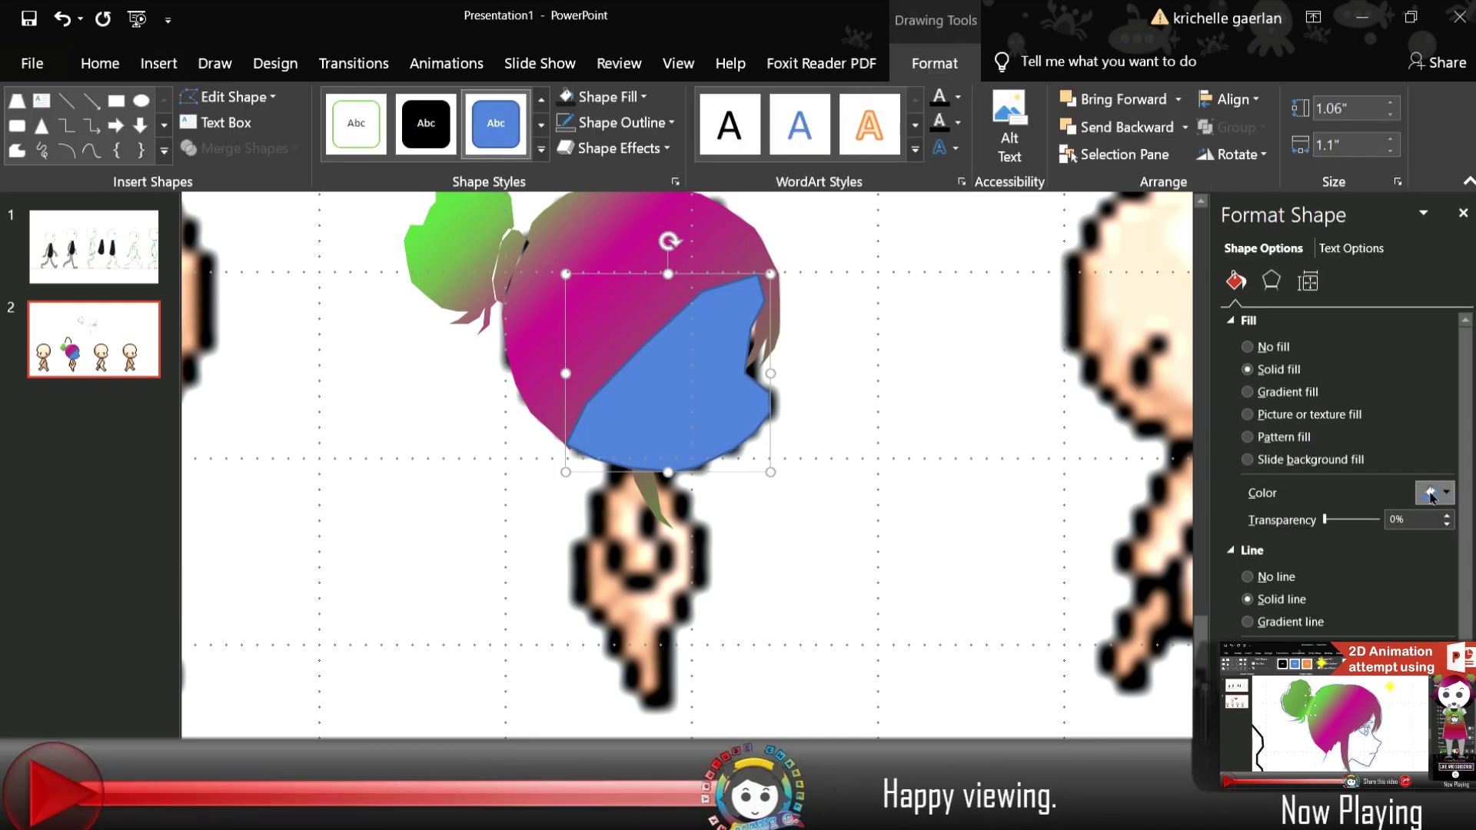
left_click(1176, 377)
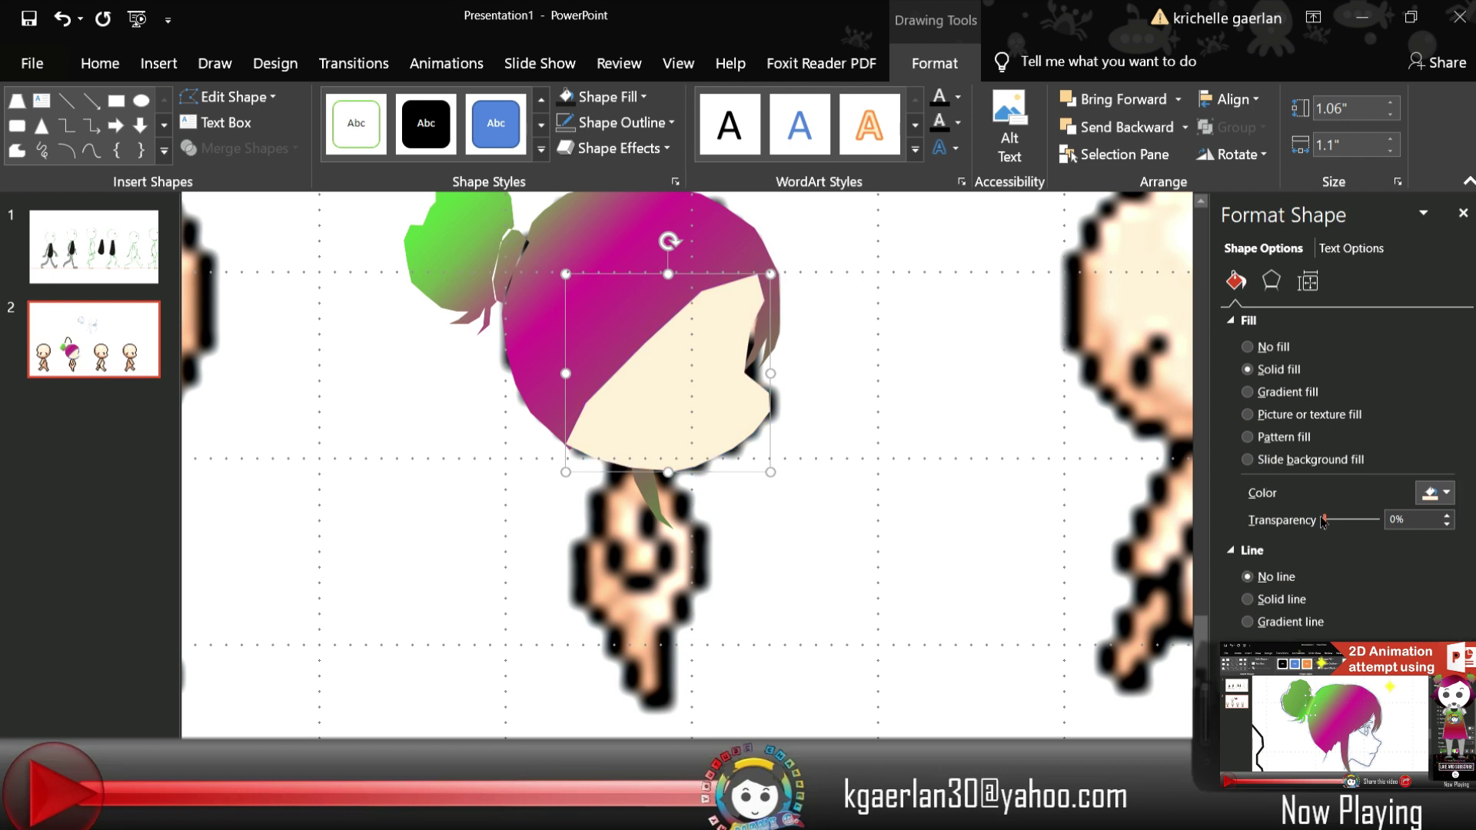
left_click(1121, 124)
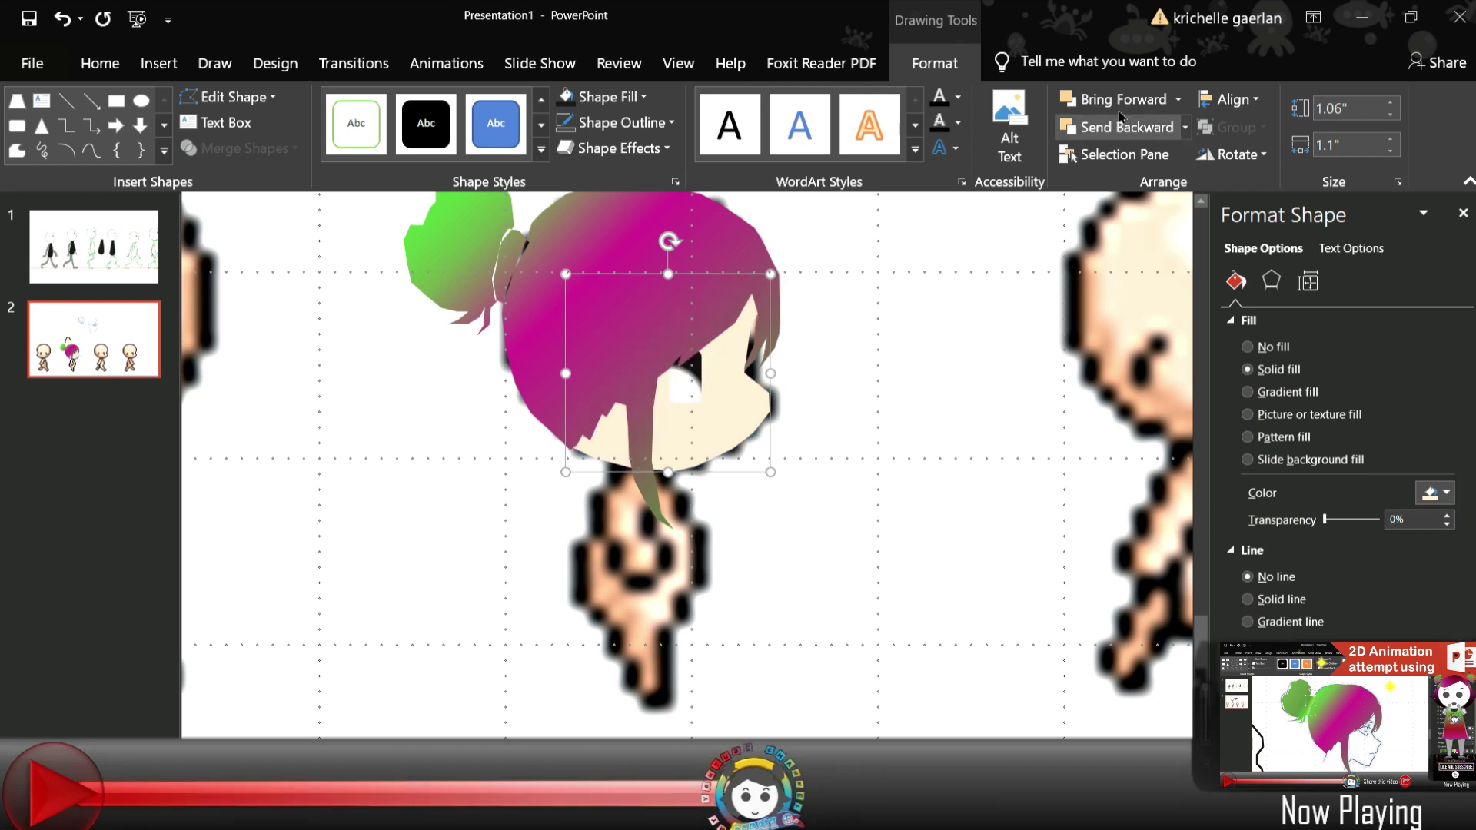
Draw a new freeform shape over the character's upper arm
left_click(699, 384)
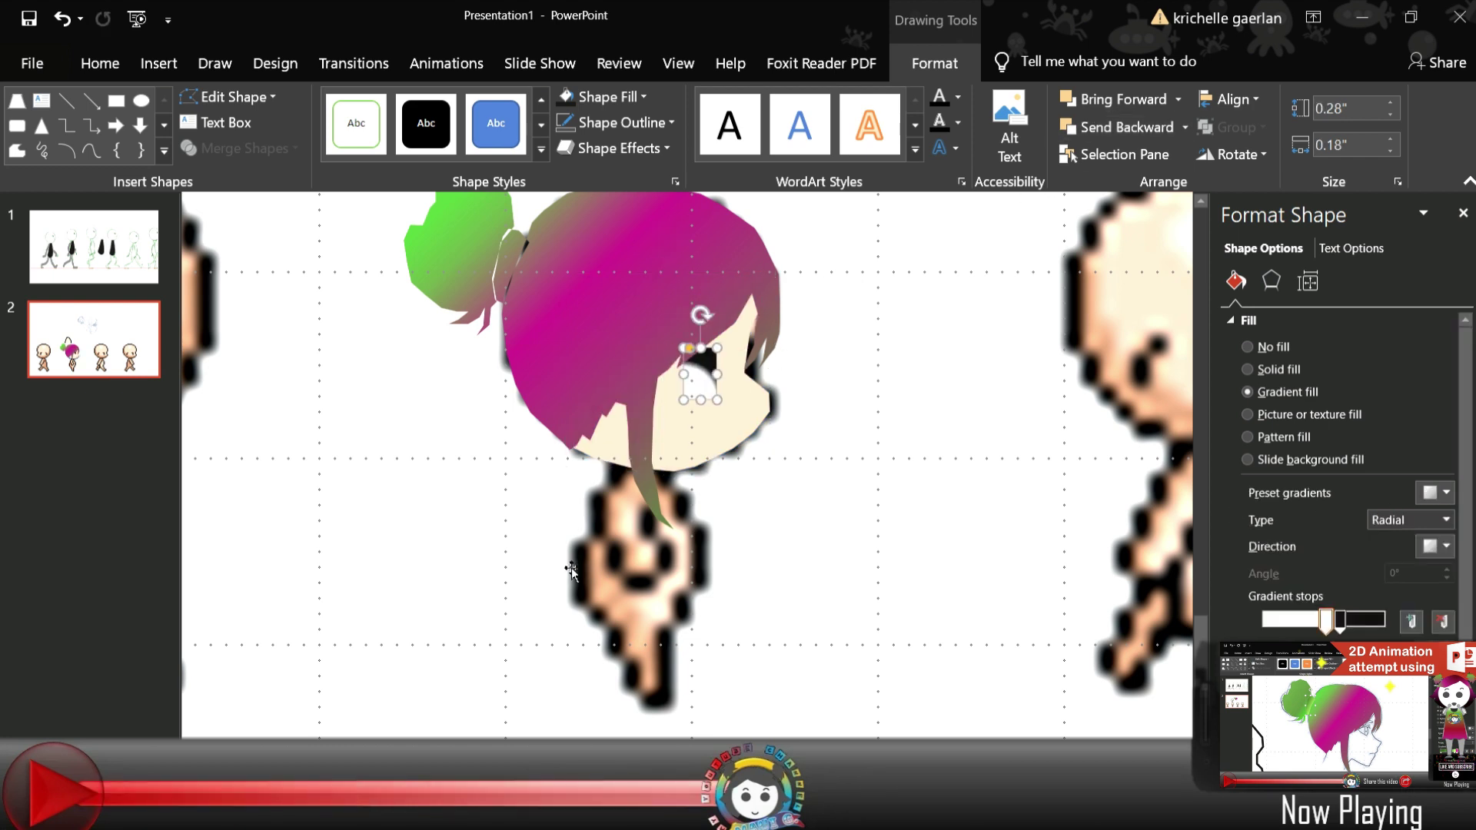
left_click(246, 435)
left_click(158, 63)
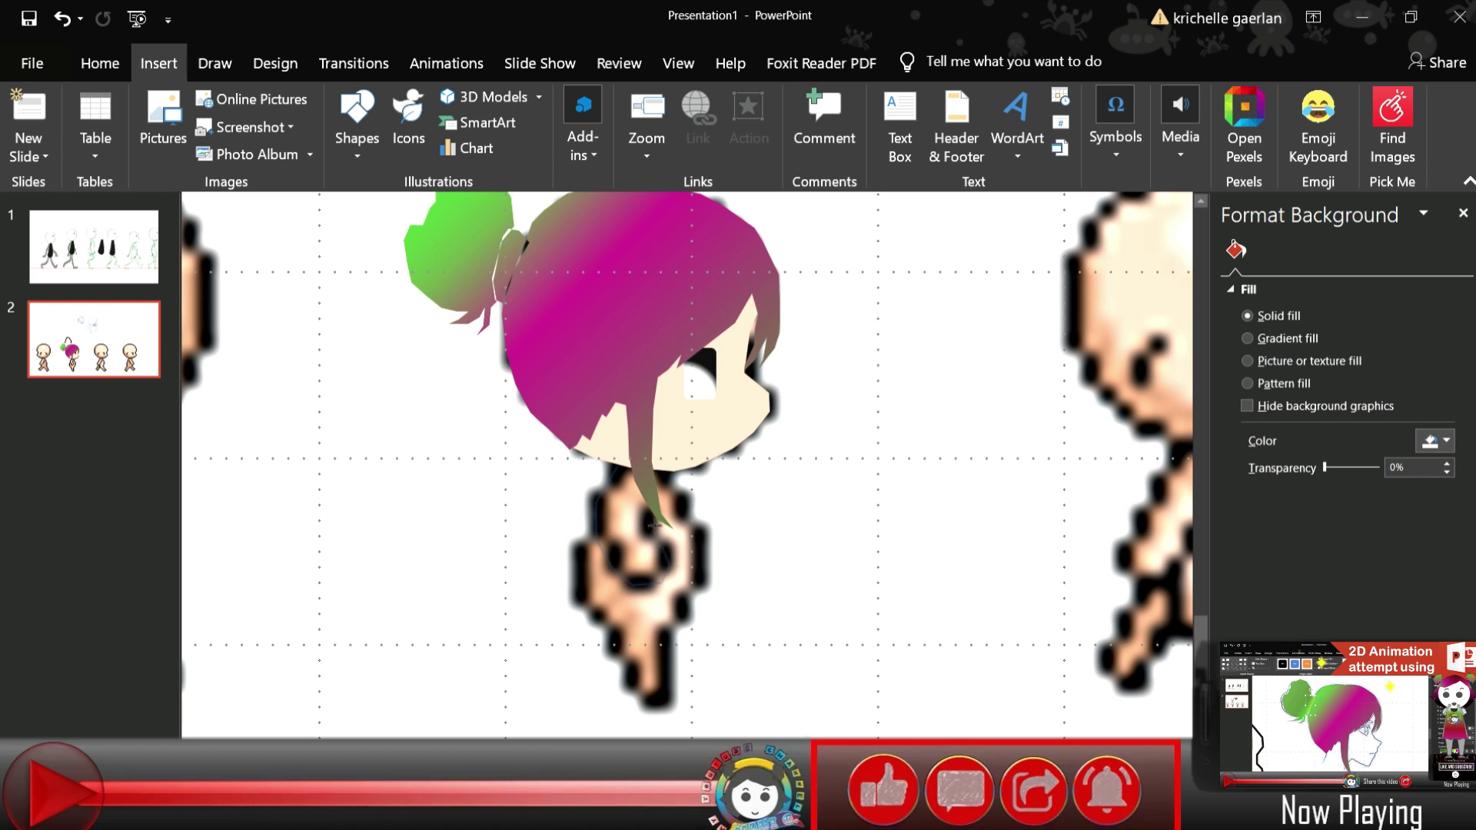
double_click(612, 469)
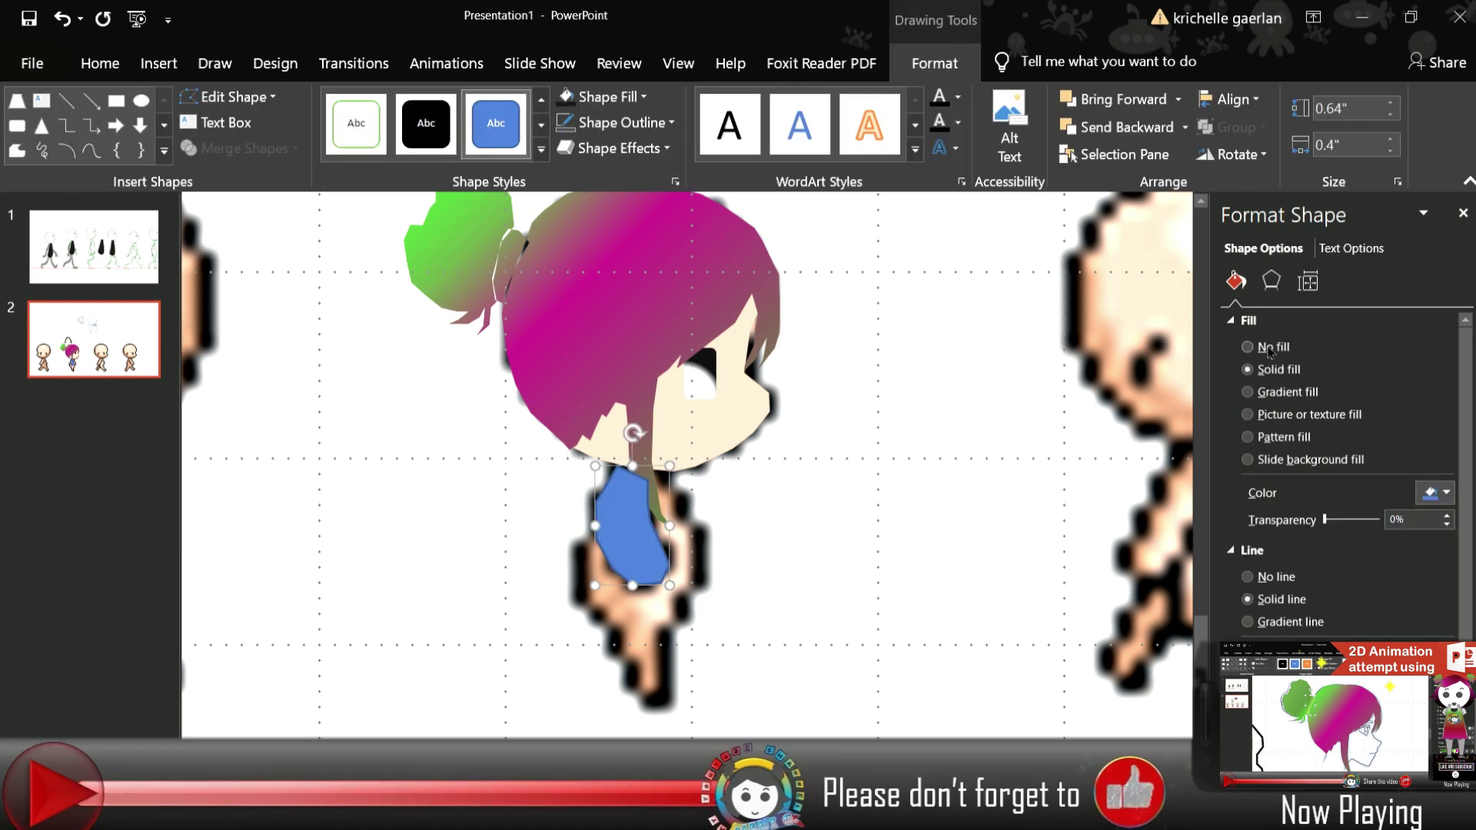
Give the arm shape the skin-colour fill and no outline, and send it behind the pixel arm
left_click(1145, 546)
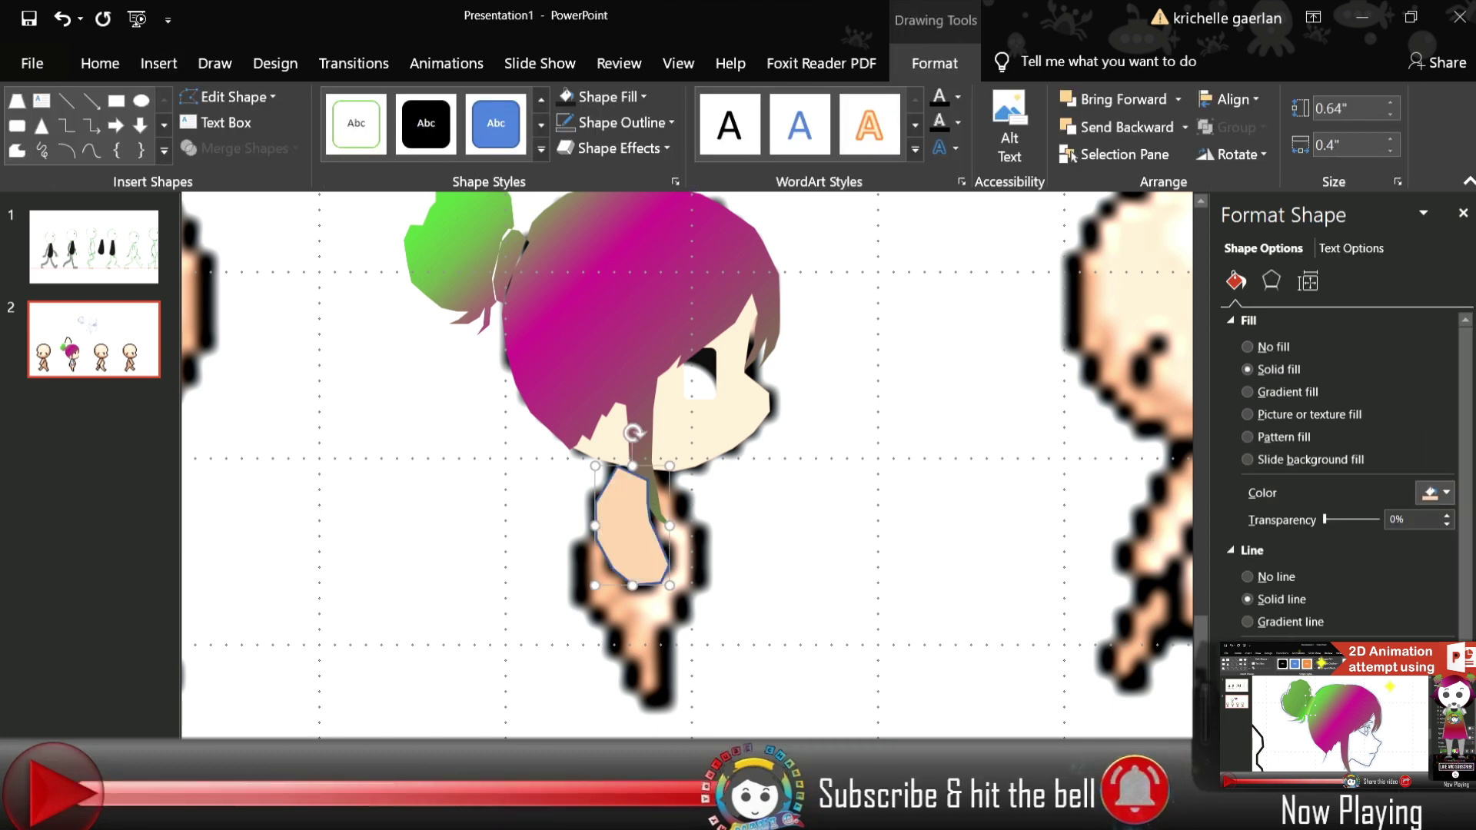
left_click(1264, 576)
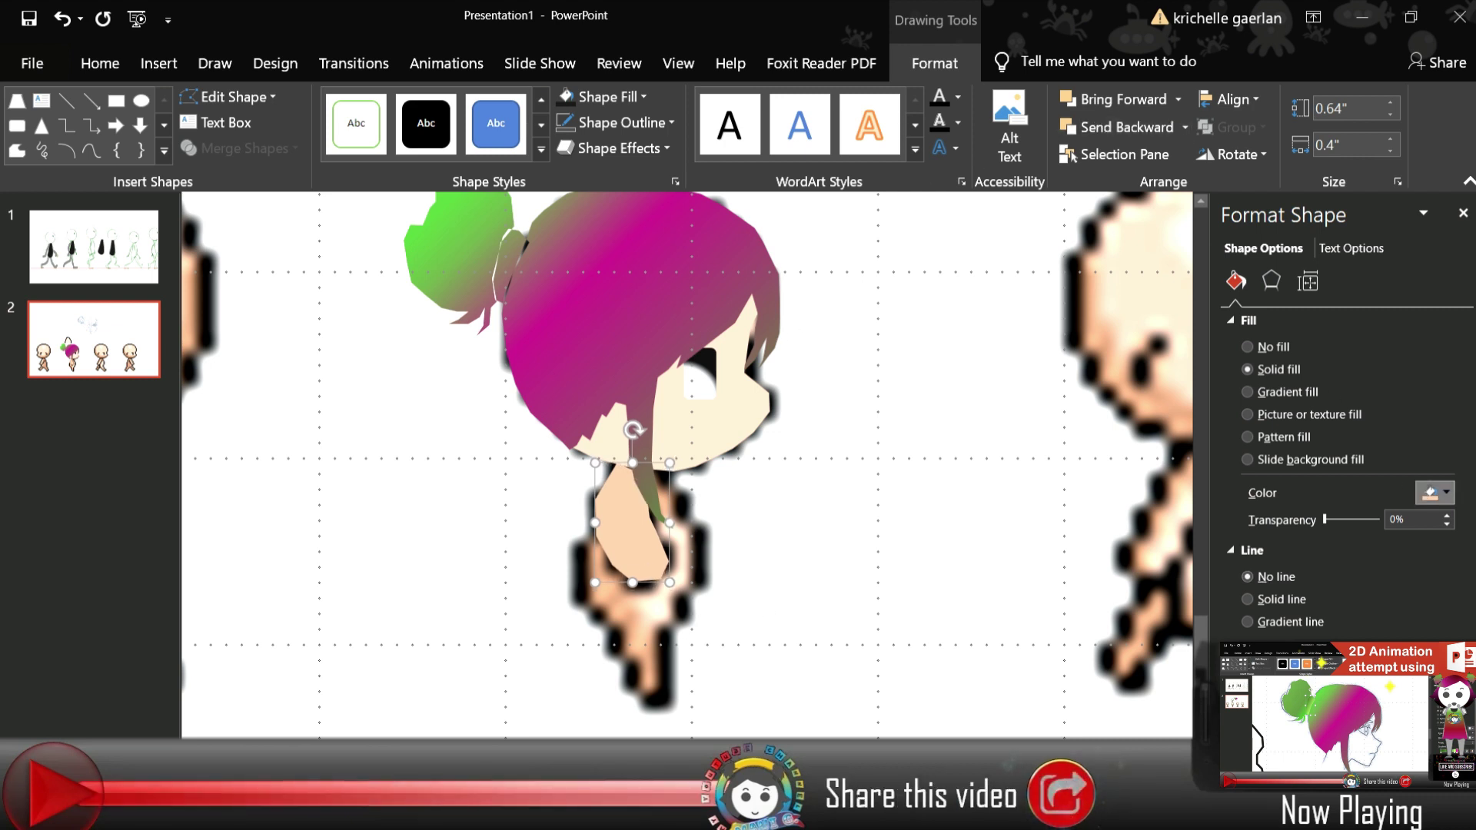
left_click(1096, 127)
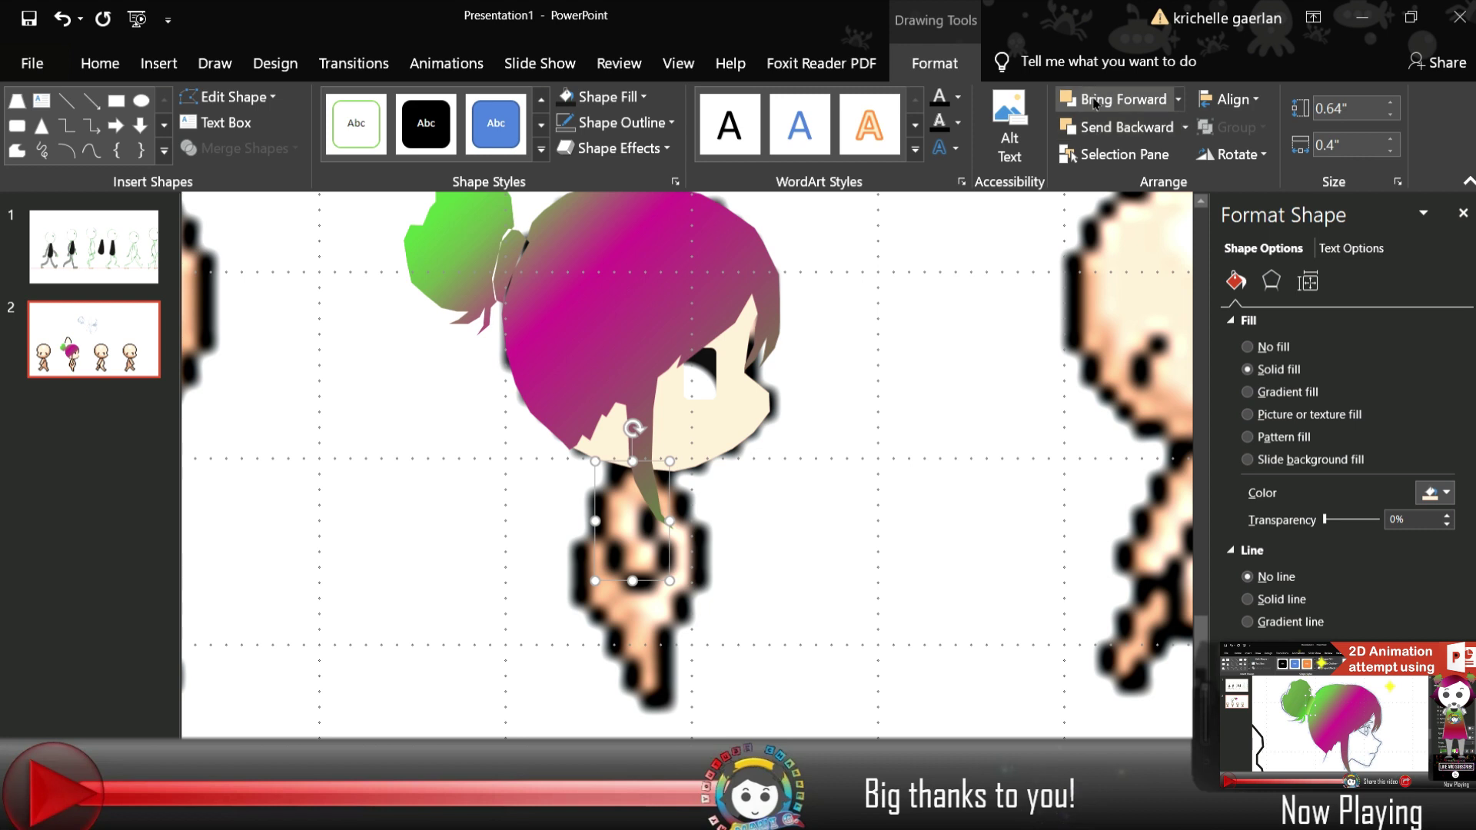
left_click(461, 500)
left_click(158, 63)
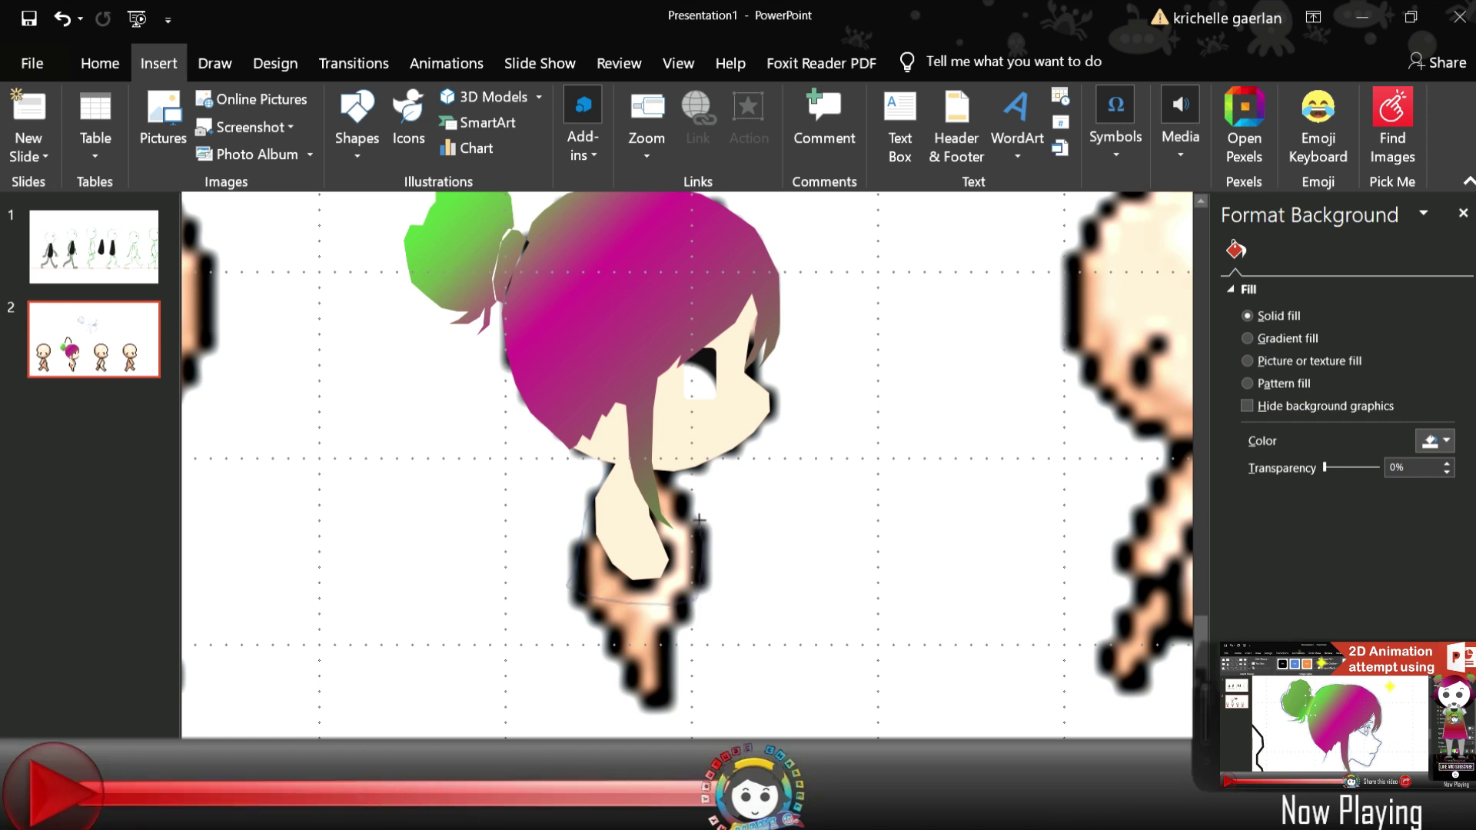
Close the torso outline and send it back two layers behind the hair strand
left_click(676, 465)
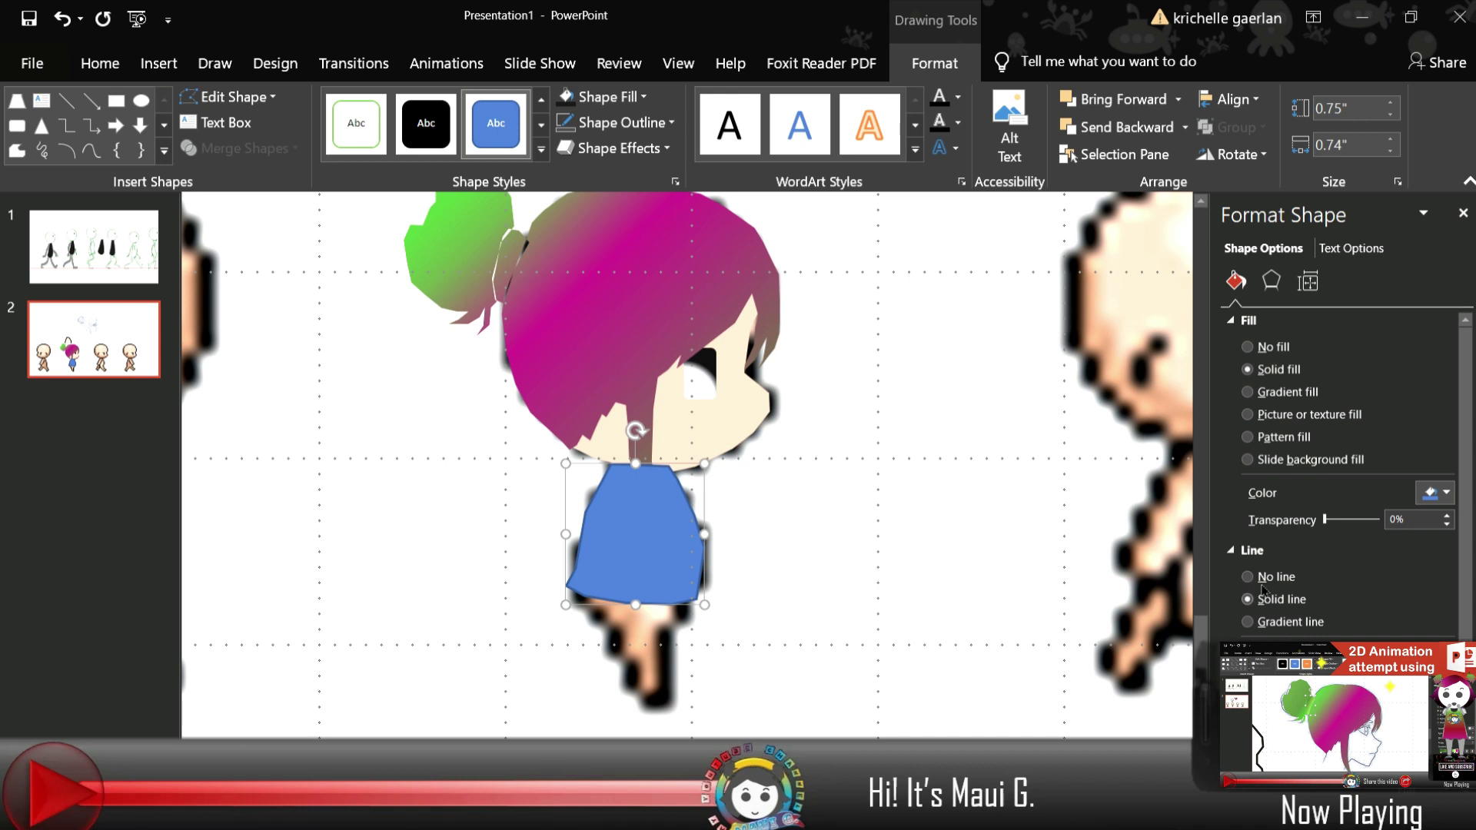
left_click(1108, 129)
left_click(1109, 129)
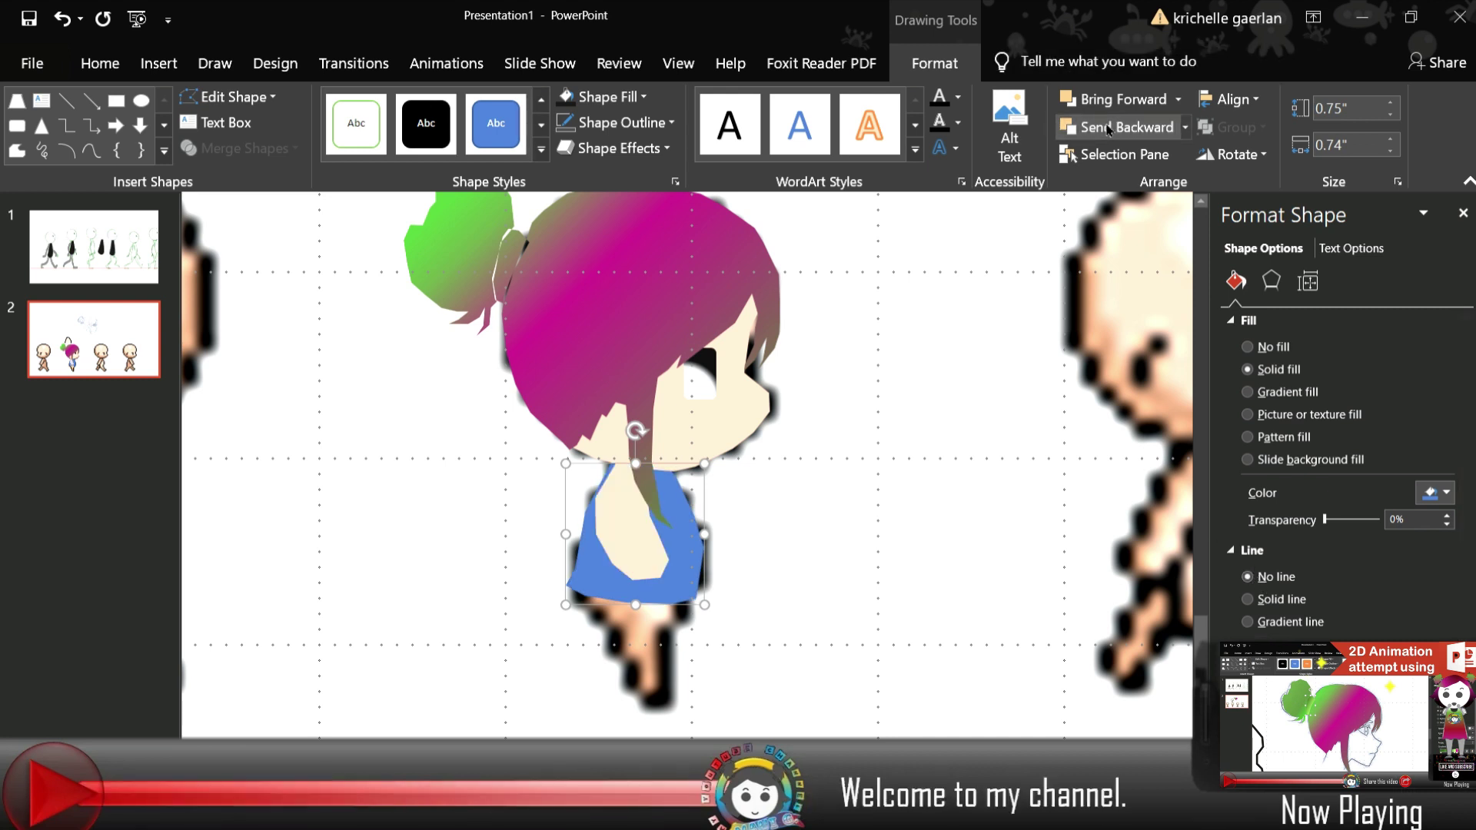
Switch the torso to a pattern fill, trying dotted and striped patterns in blue and green
left_click(1276, 437)
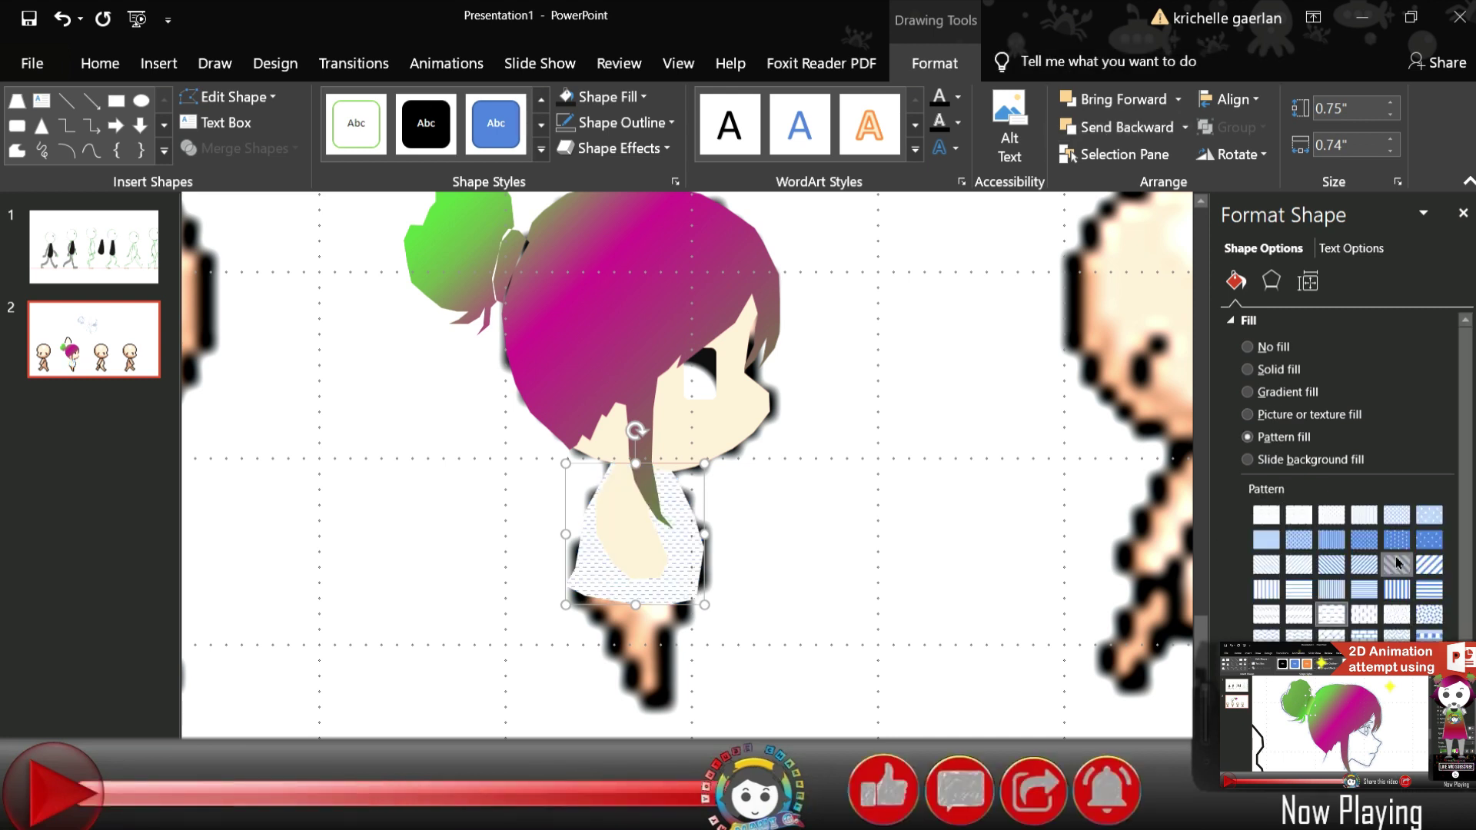
left_click(1397, 563)
left_click(1429, 635)
scroll(1428, 597, "down", 1)
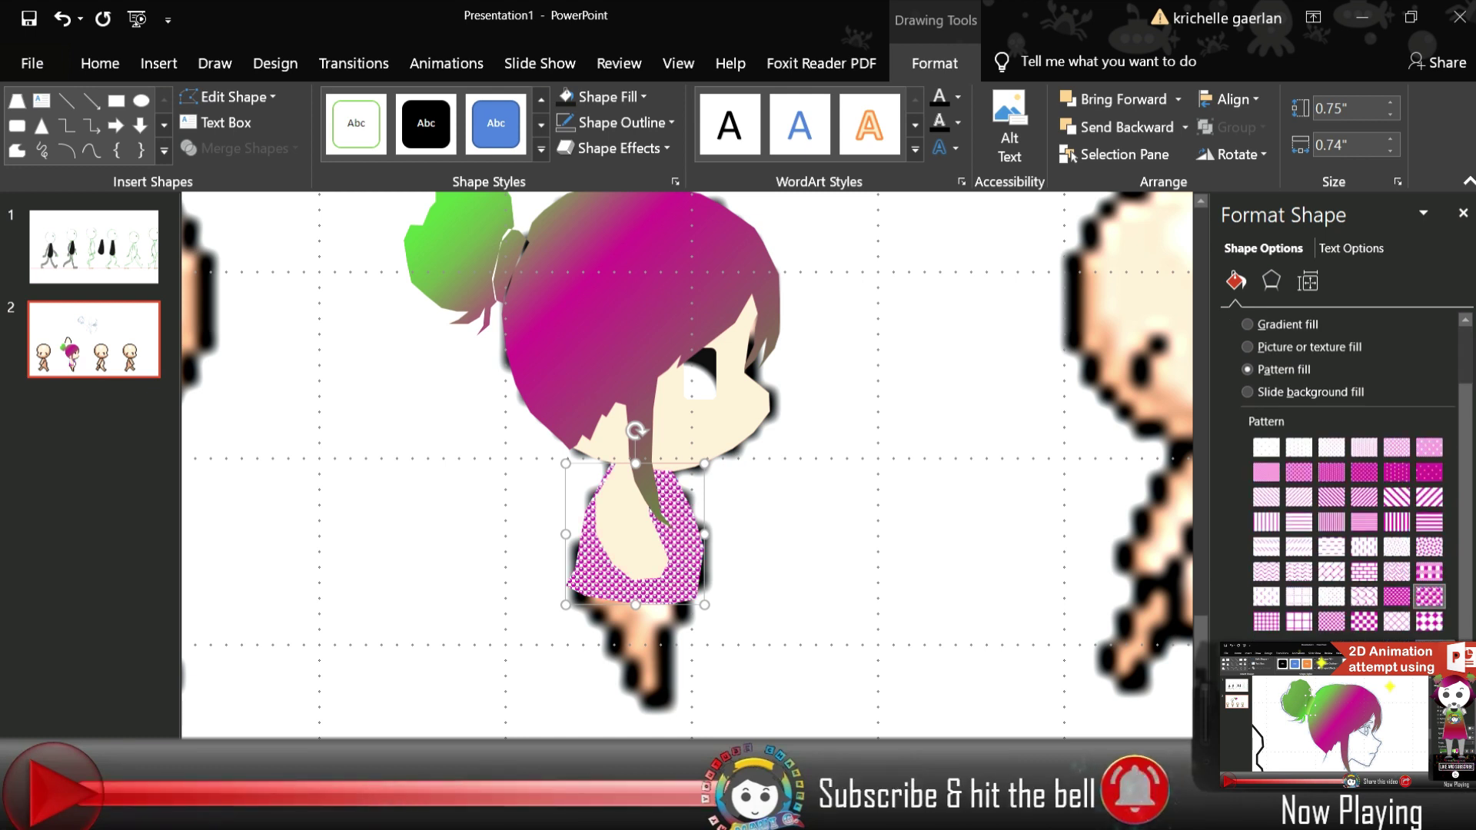
left_click(1364, 522)
left_click(1397, 522)
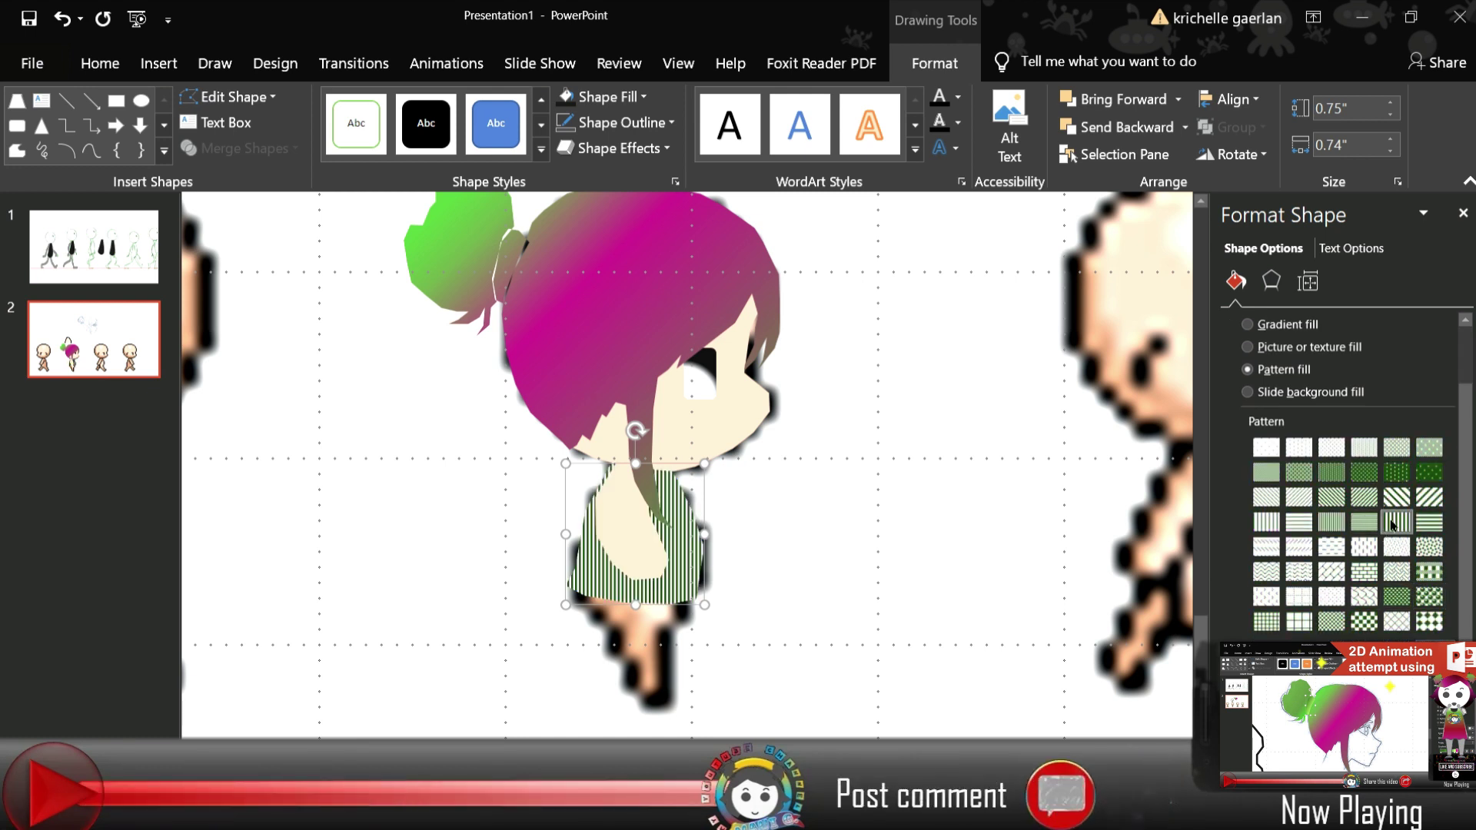
left_click(1332, 570)
left_click(1299, 621)
Settle the torso on a small pink-and-green checker pattern
left_click(1363, 621)
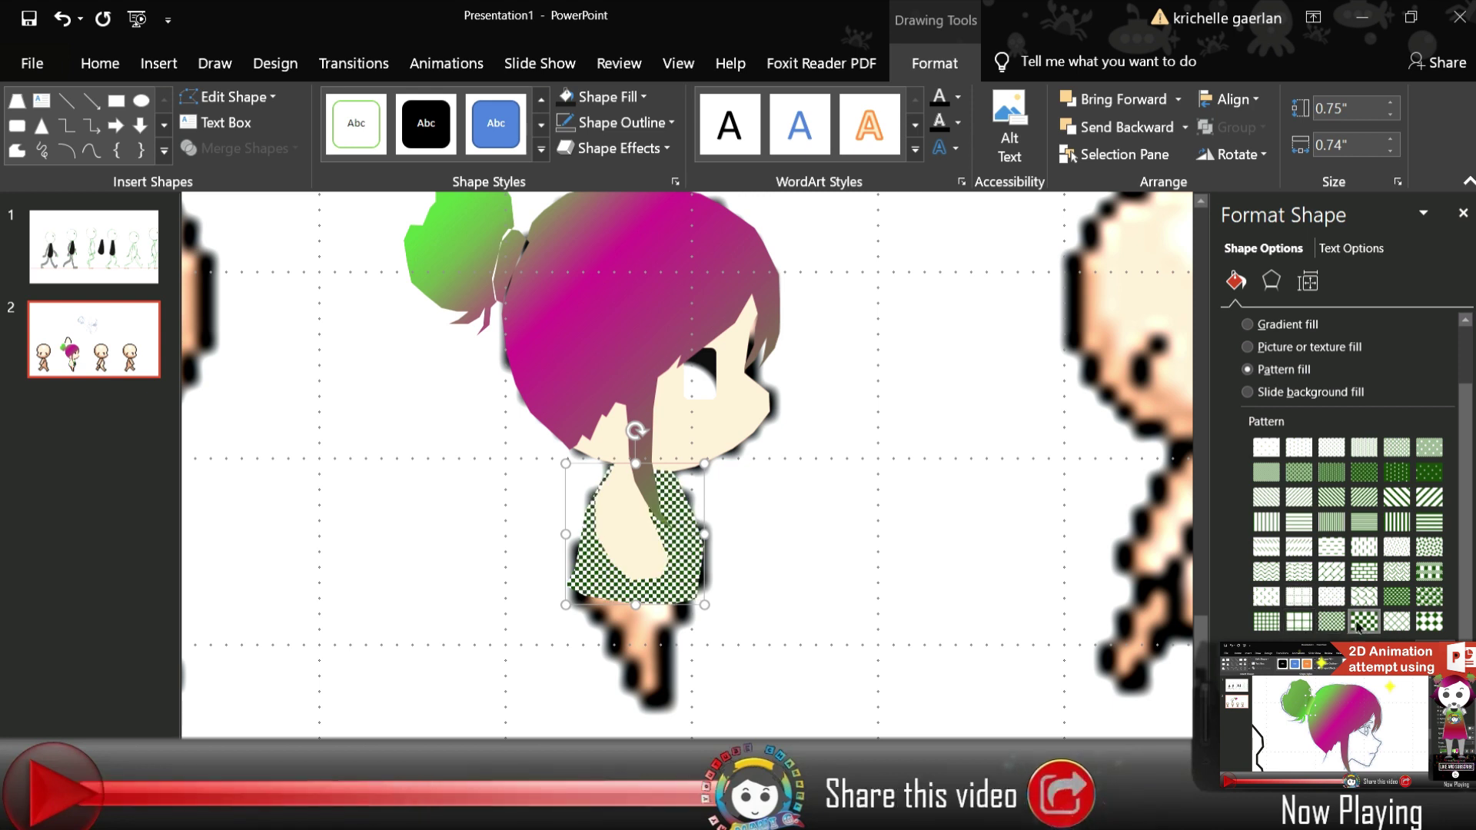
left_click(1299, 522)
left_click(1343, 669)
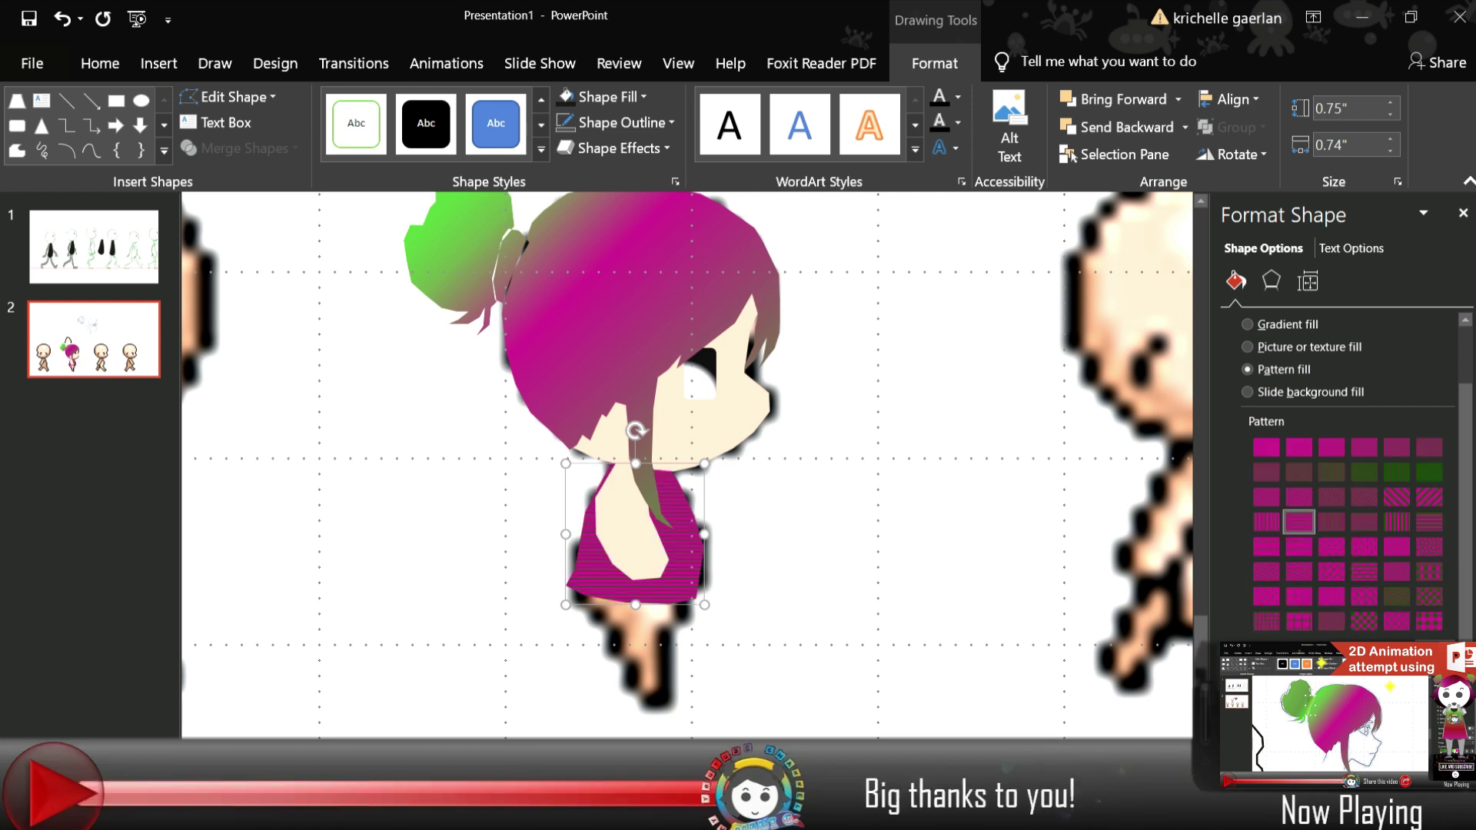
key("ctrl+z")
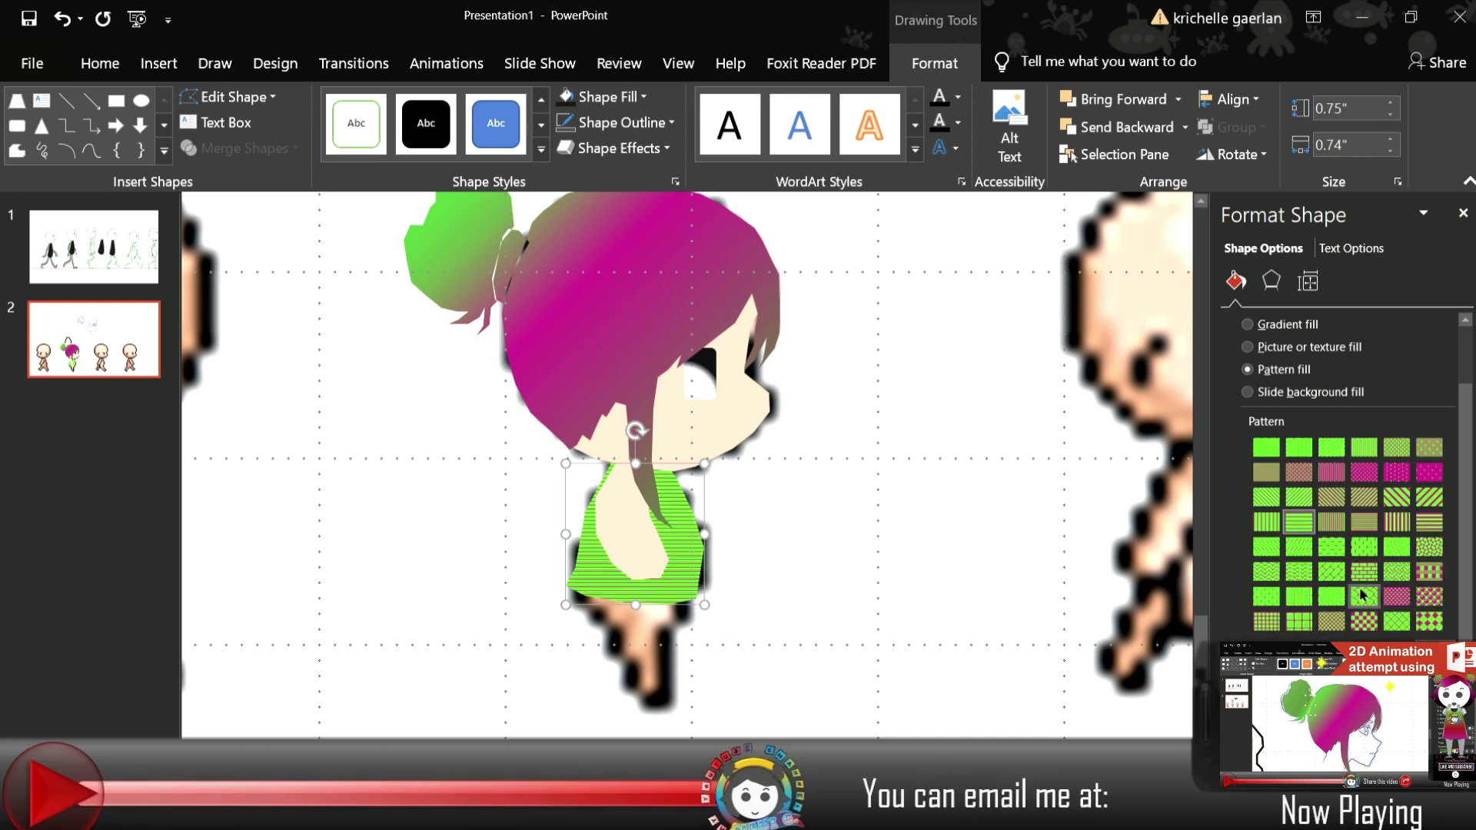
left_click(1429, 571)
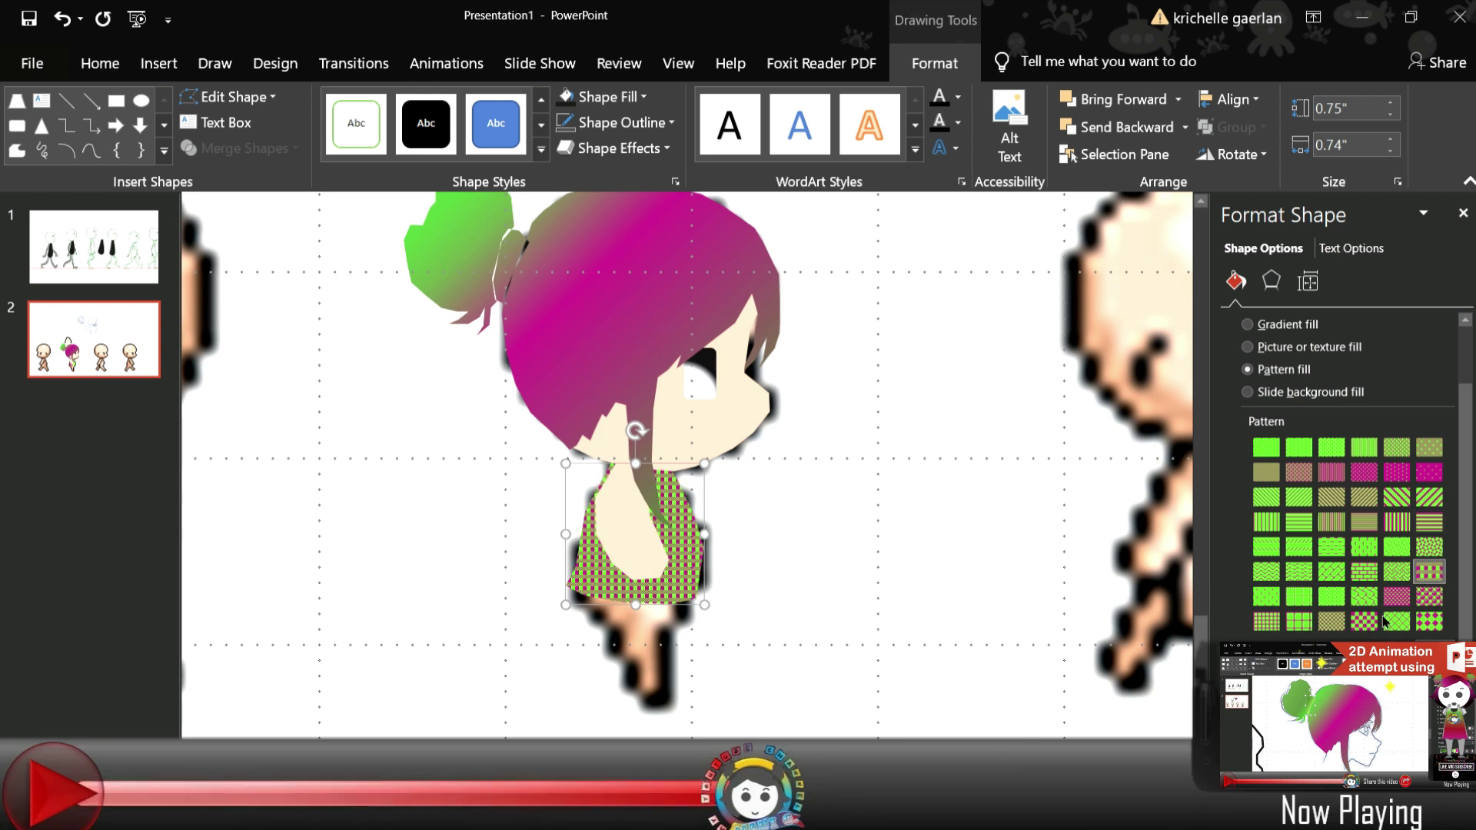
key("ctrl+z")
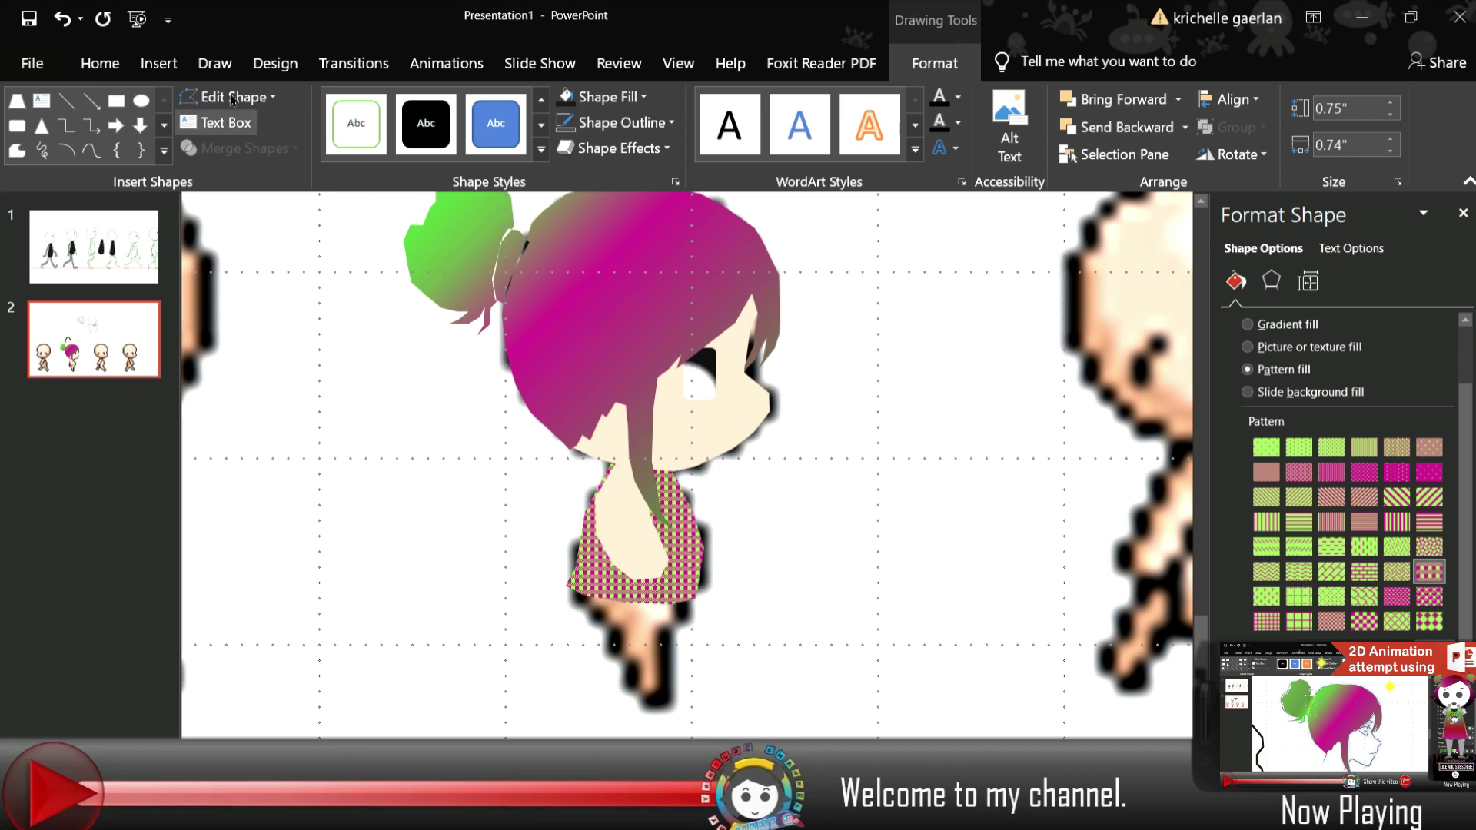
Draw a new freeform shape for the girl's pants
key("Escape")
left_click(159, 63)
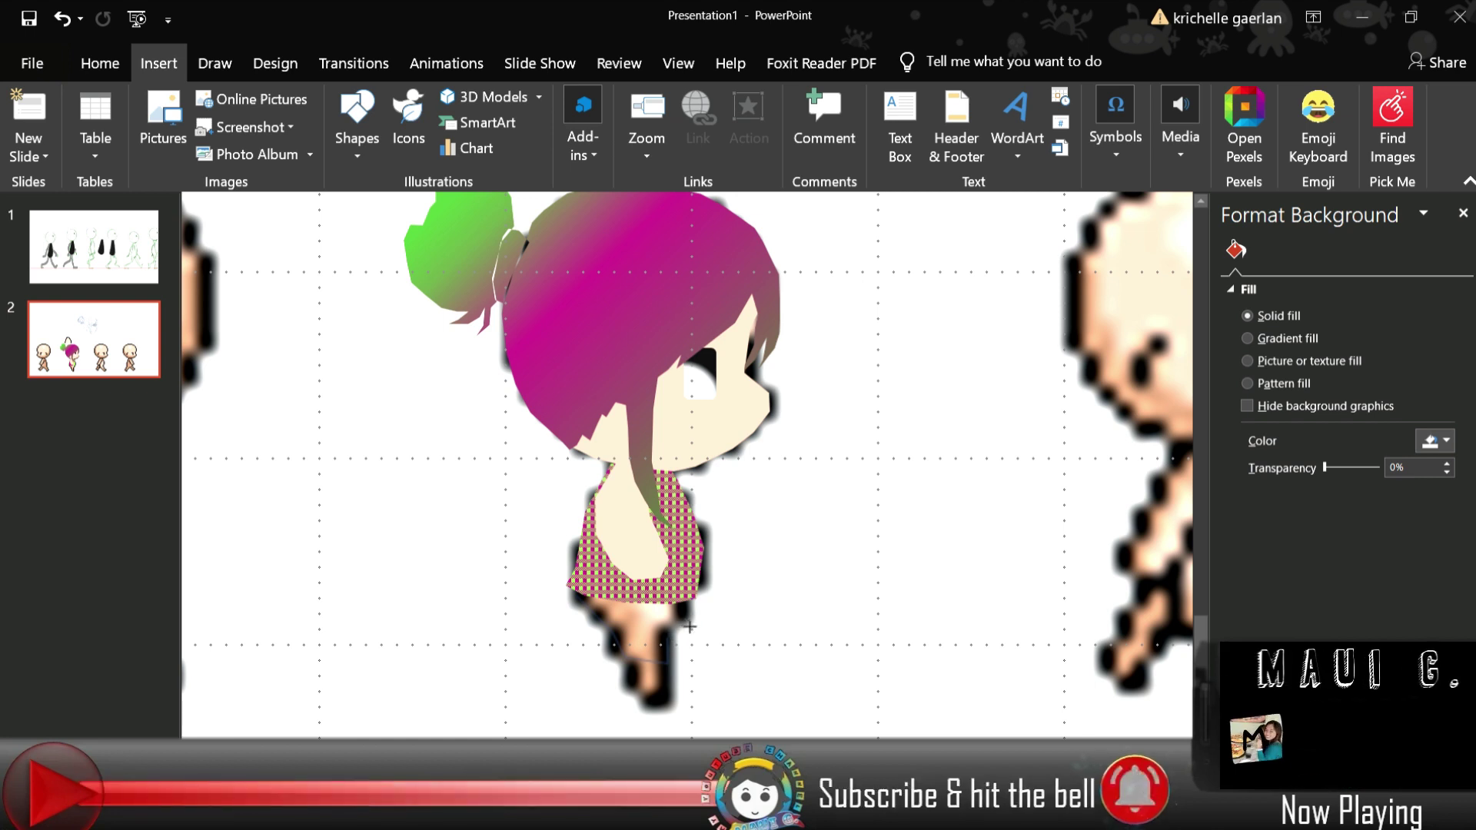
key("Escape")
left_click(159, 63)
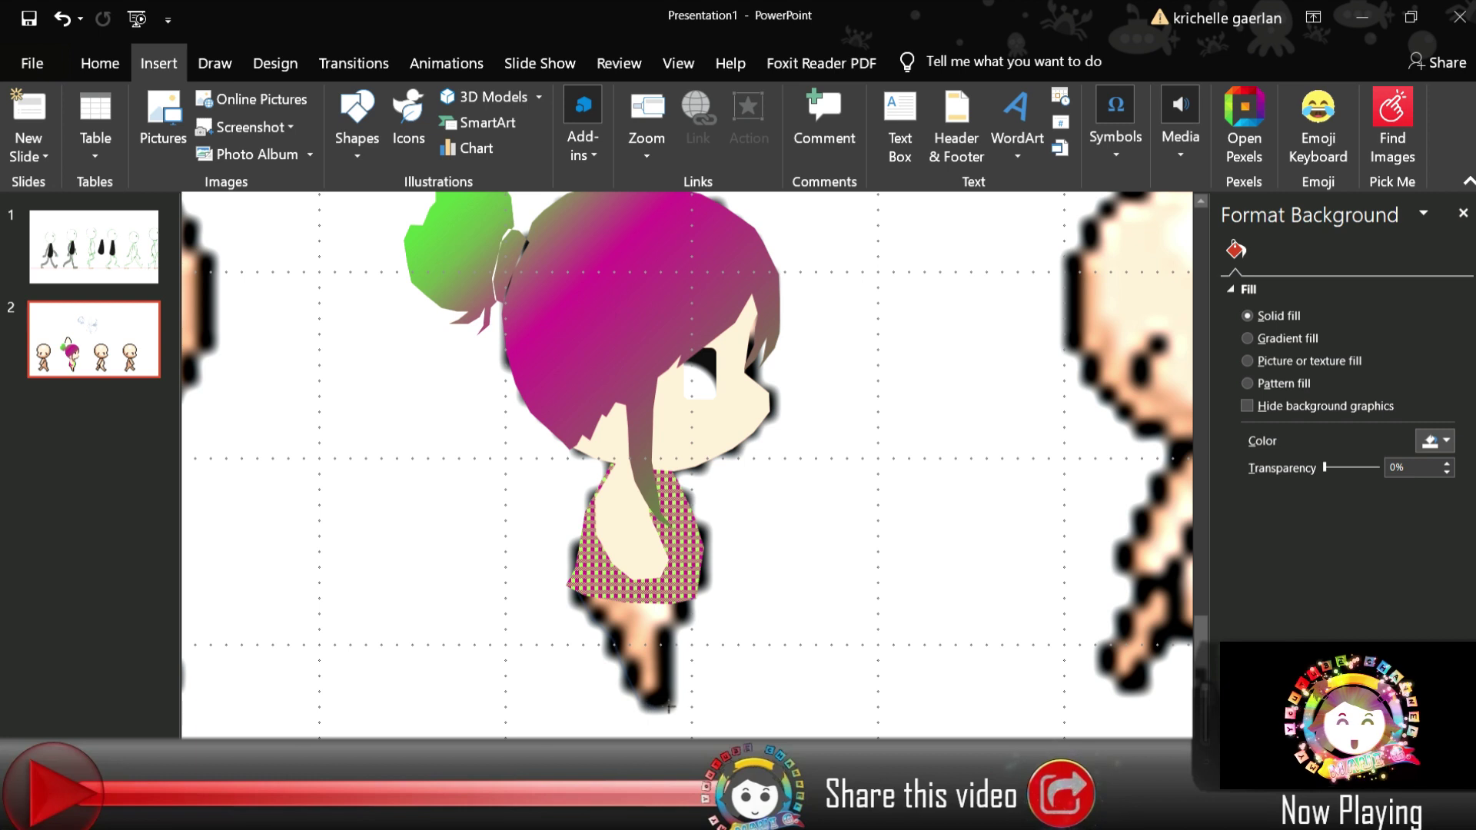
left_click(642, 606)
left_click(1294, 584)
Try gradient, texture and pattern fills on the pants before returning to pattern fill
left_click(1276, 392)
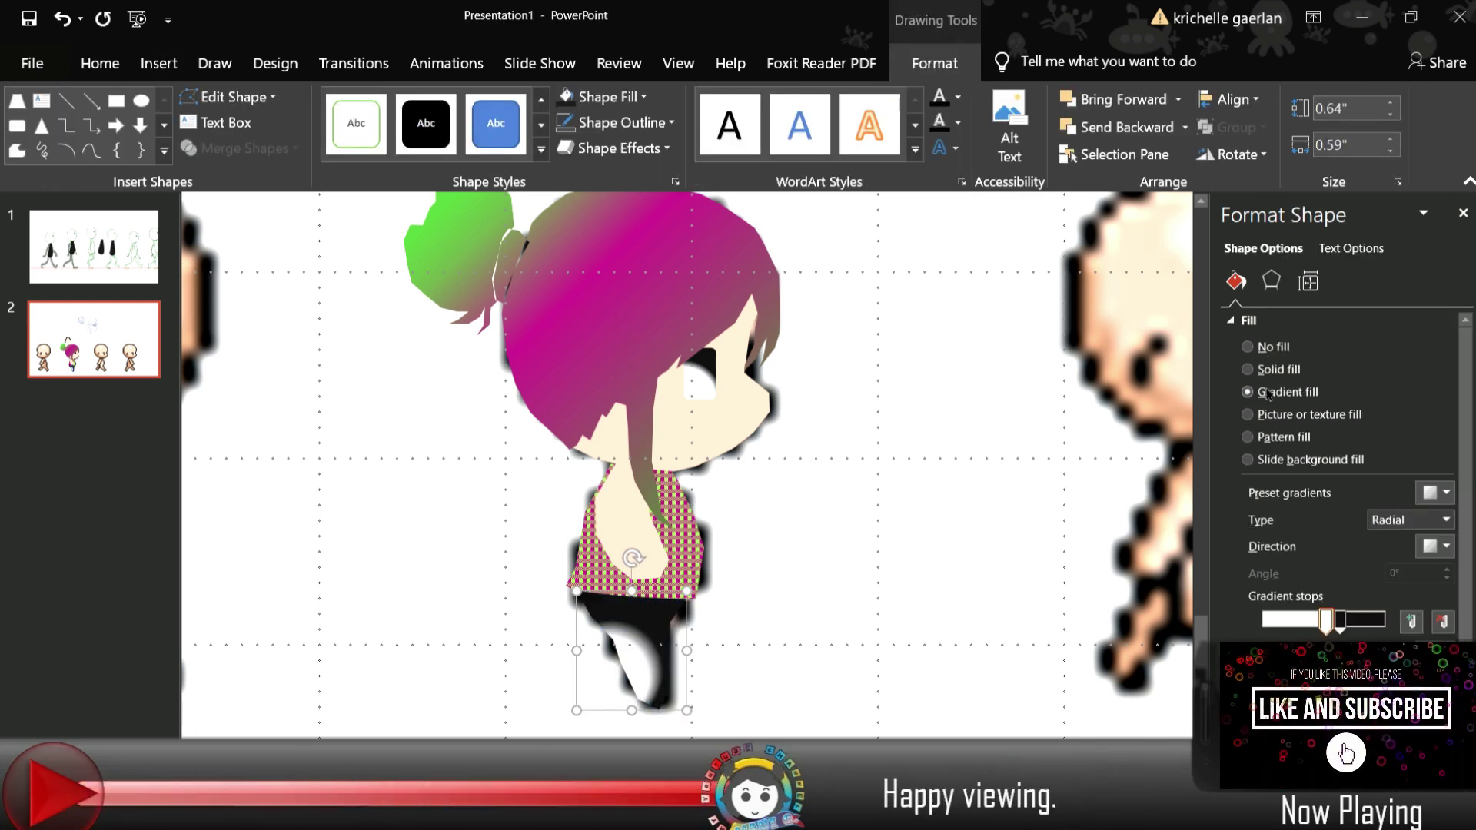
left_click(1268, 370)
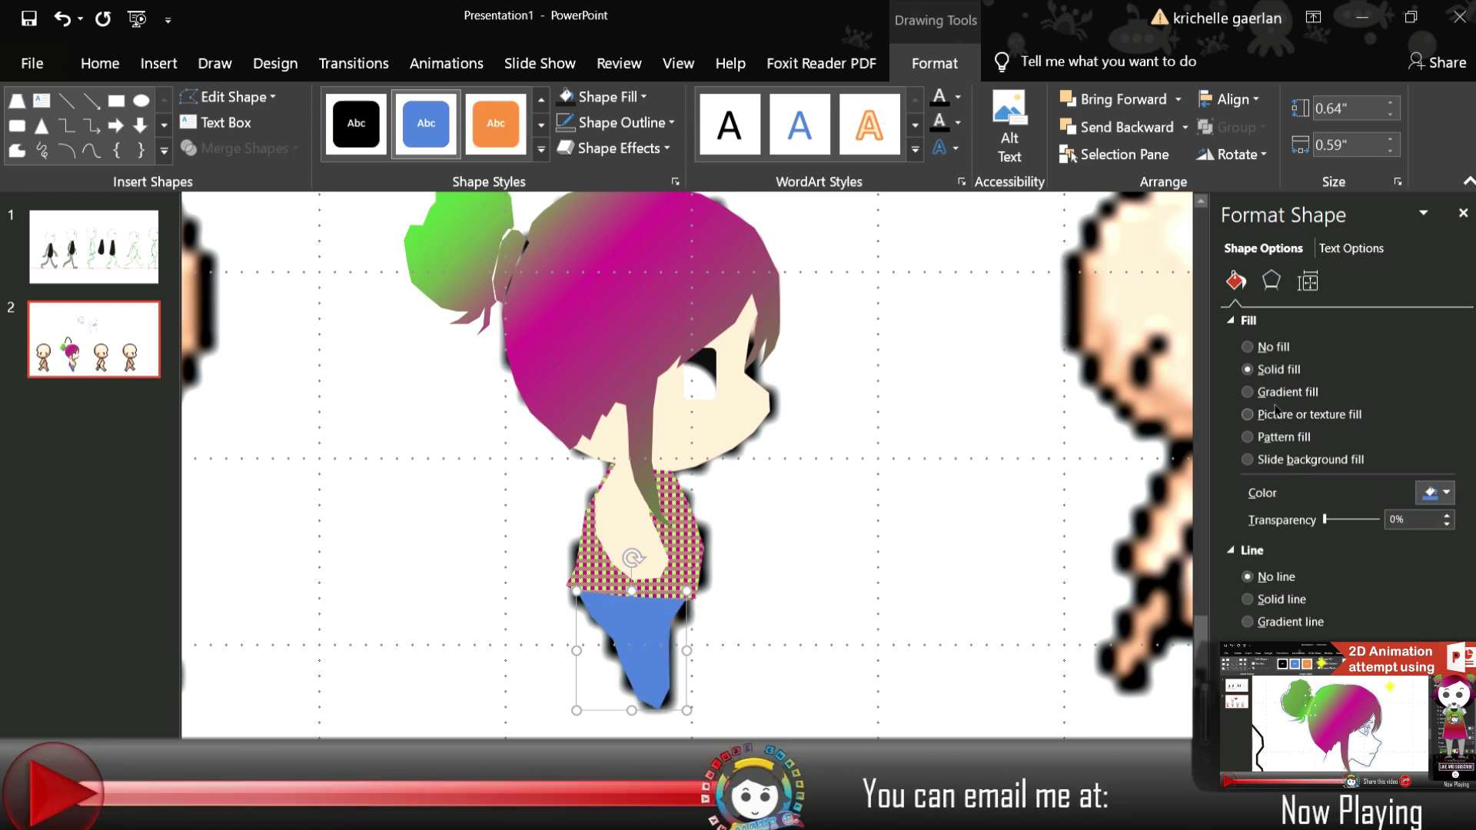
left_click(1277, 413)
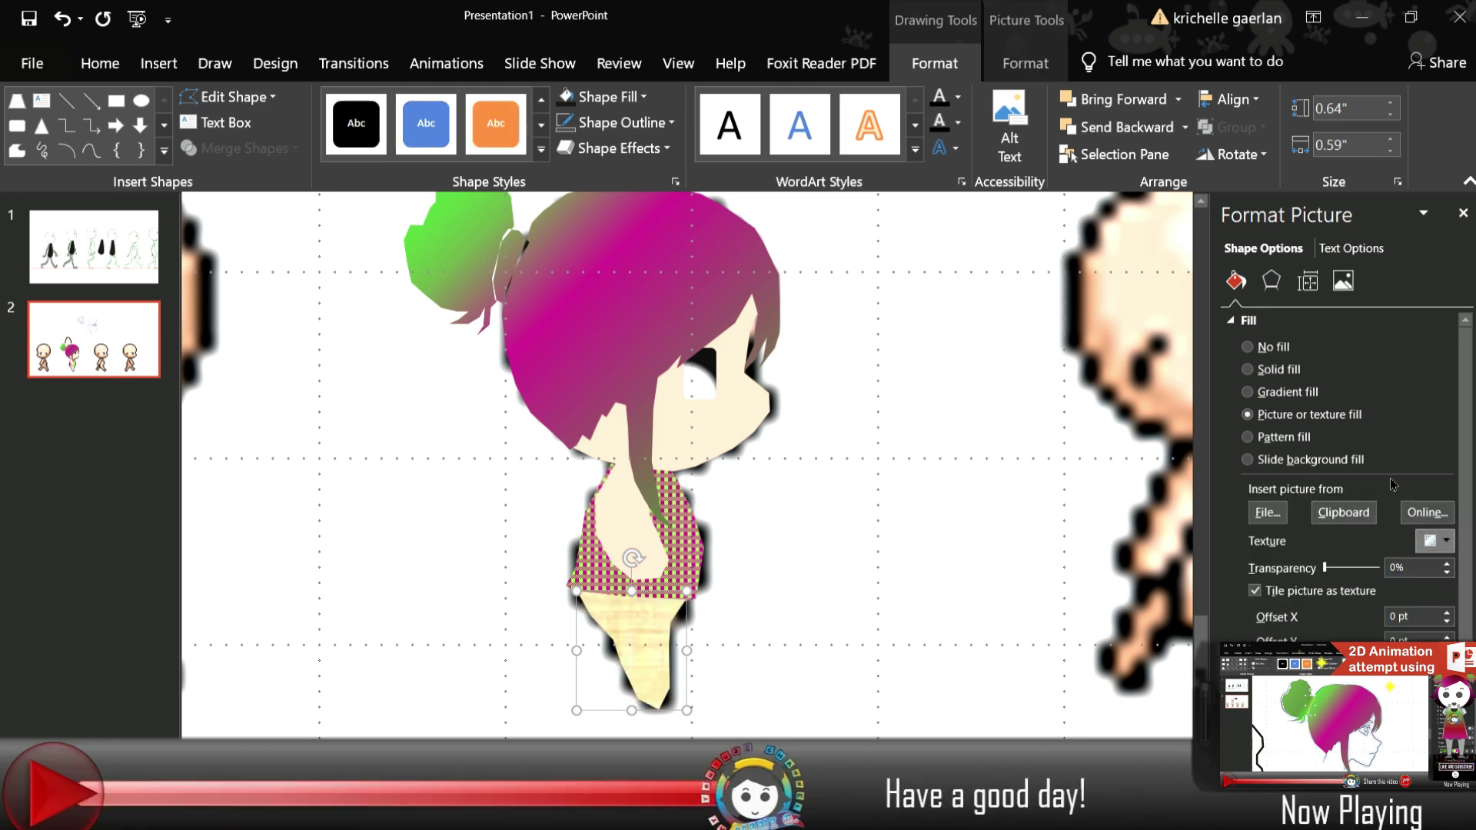
left_click(1268, 369)
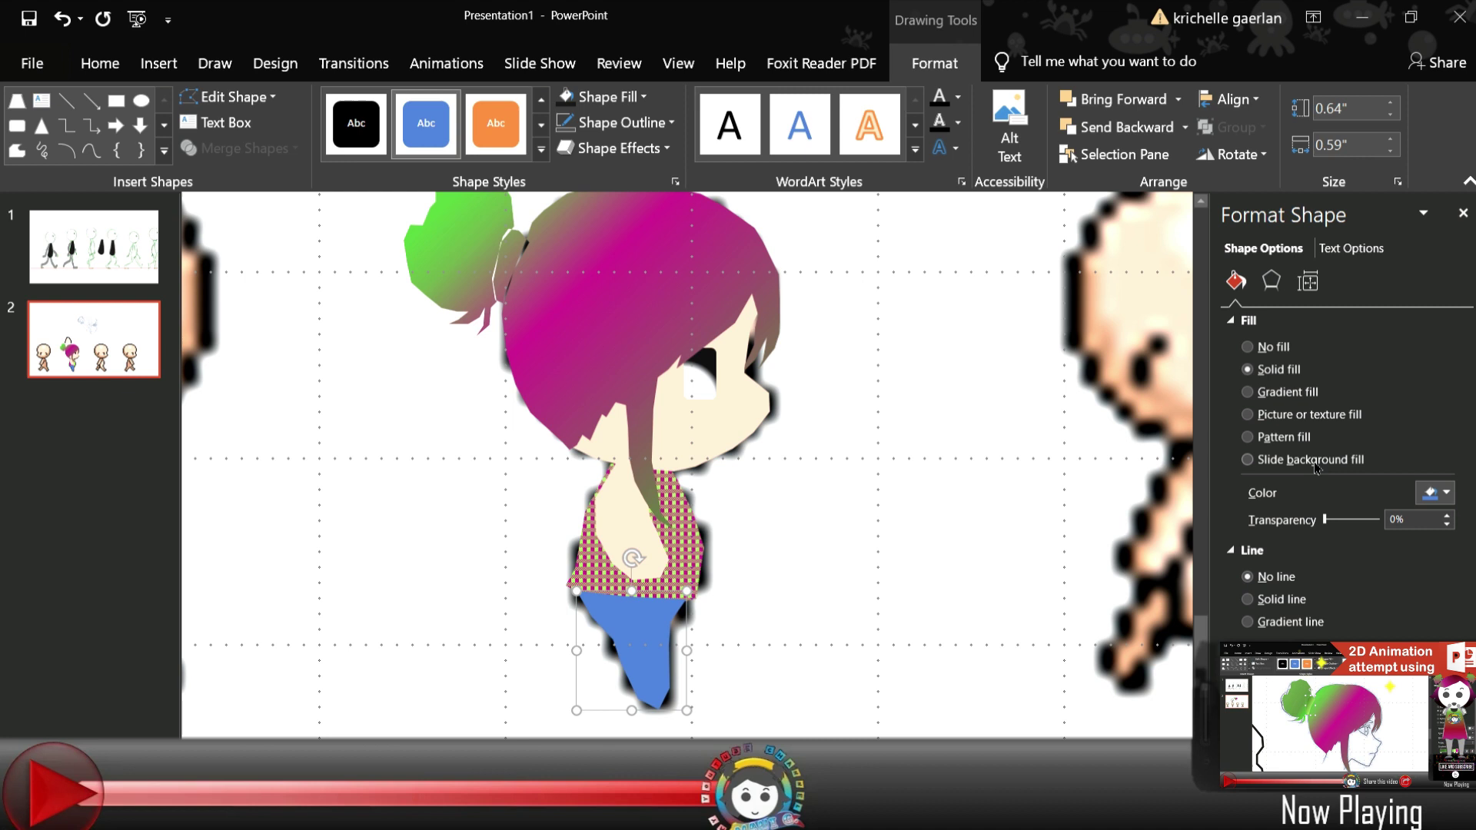
left_click(1282, 436)
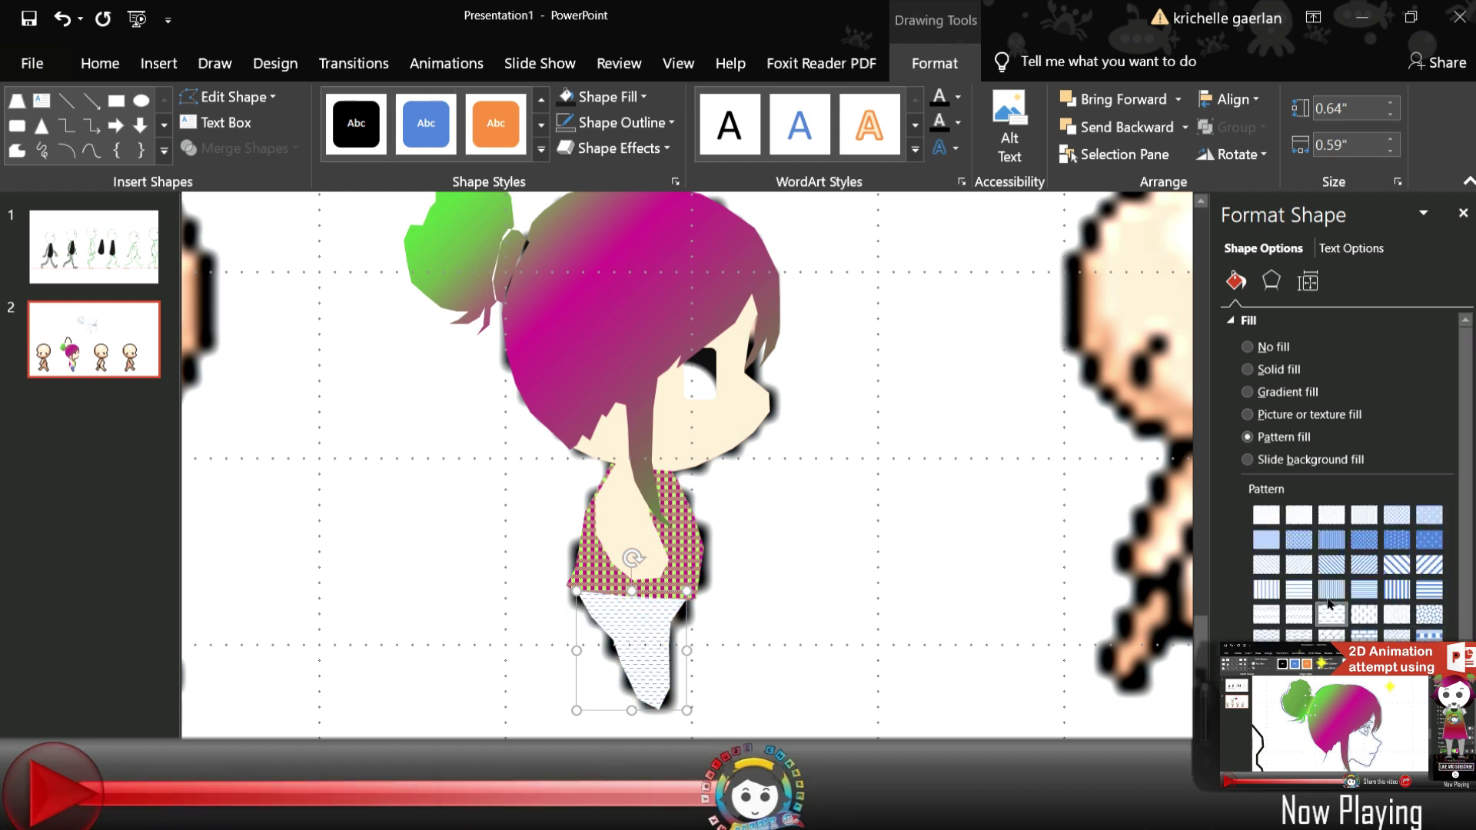
key("ctrl+z")
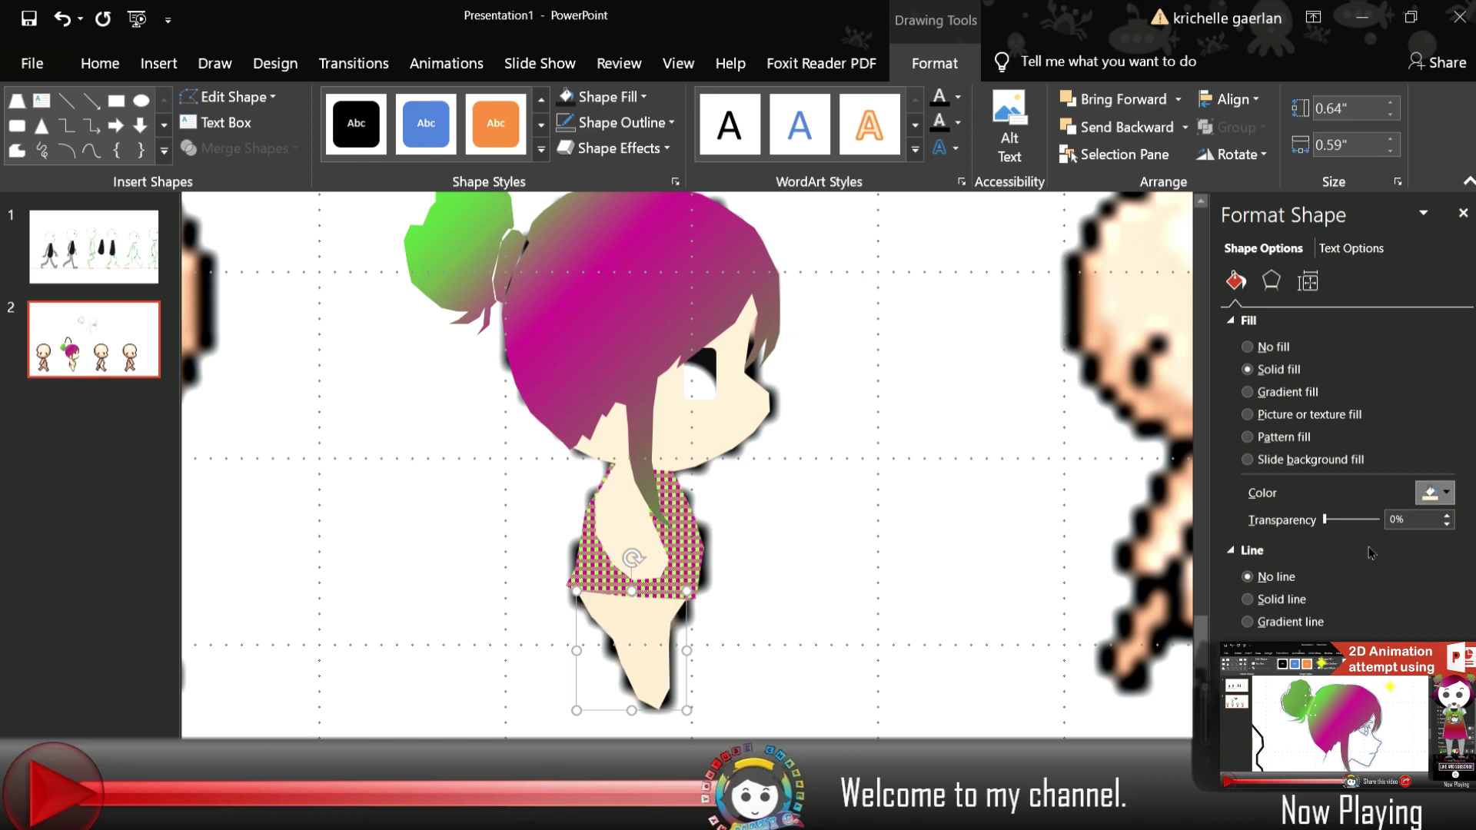
left_click(1282, 437)
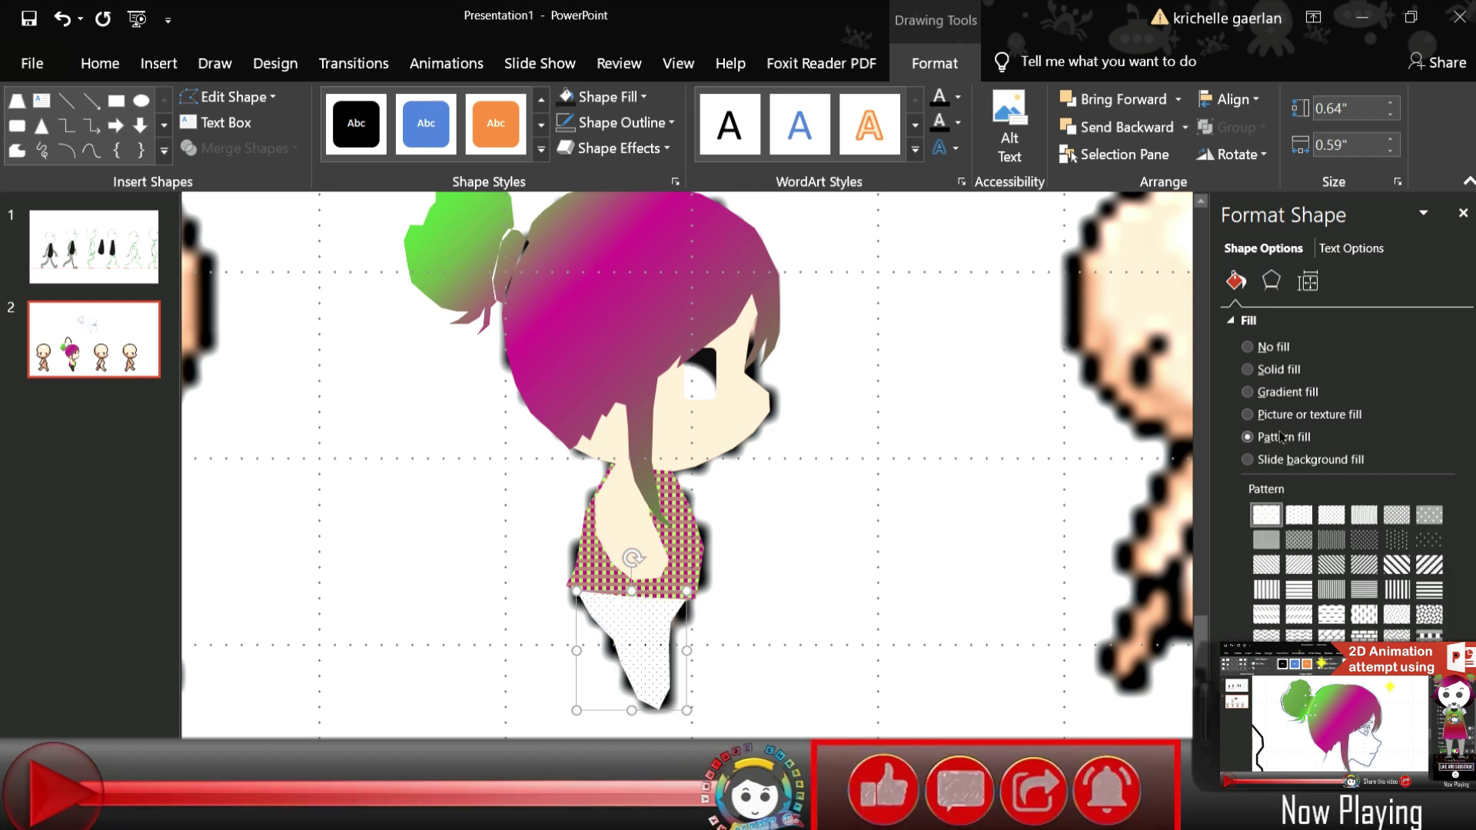
Try checker, stripe and dotted patterns on the trousers with a cream background
left_click(1428, 615)
left_click(1428, 637)
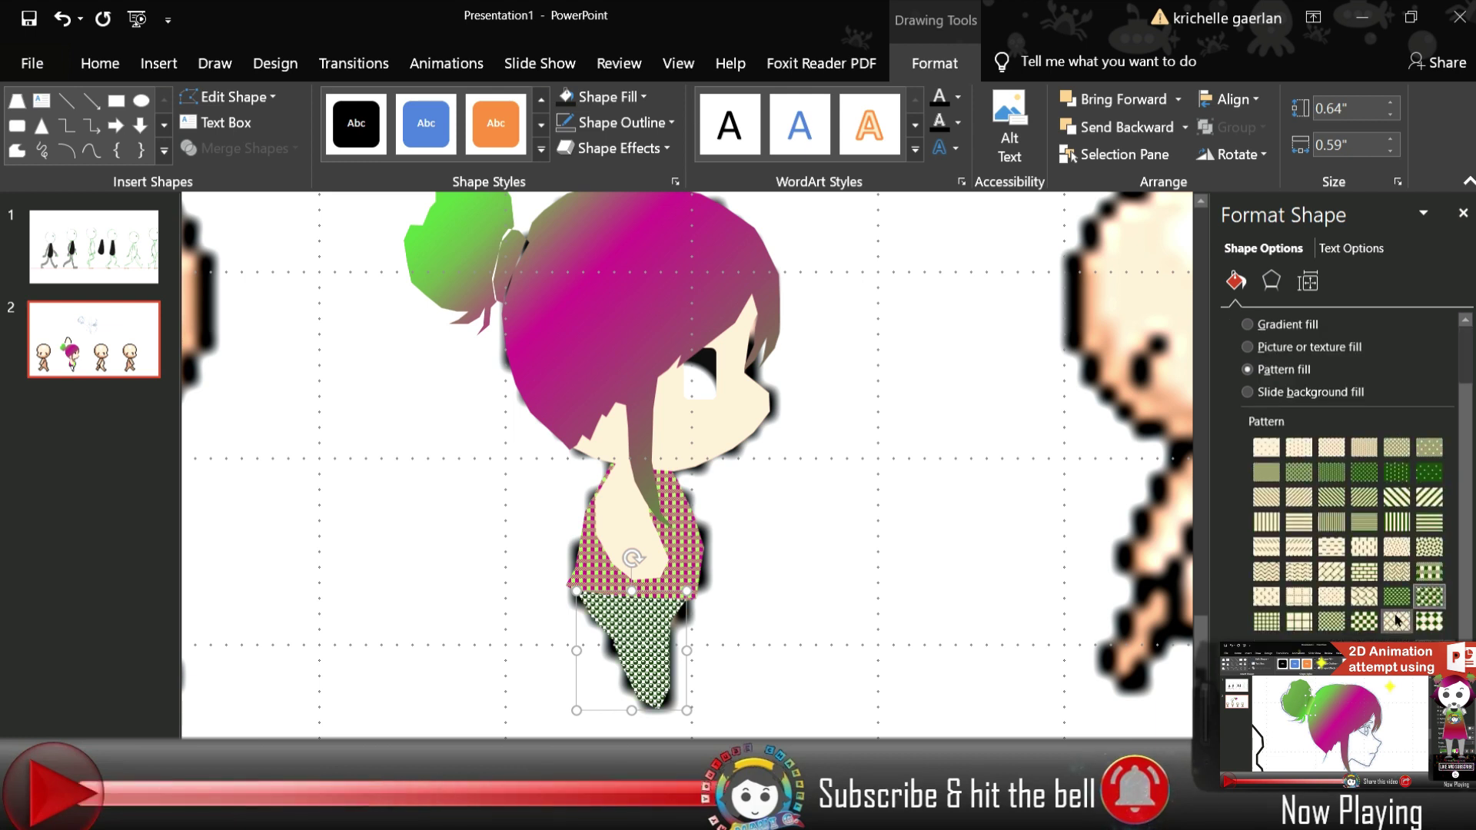
left_click(1352, 692)
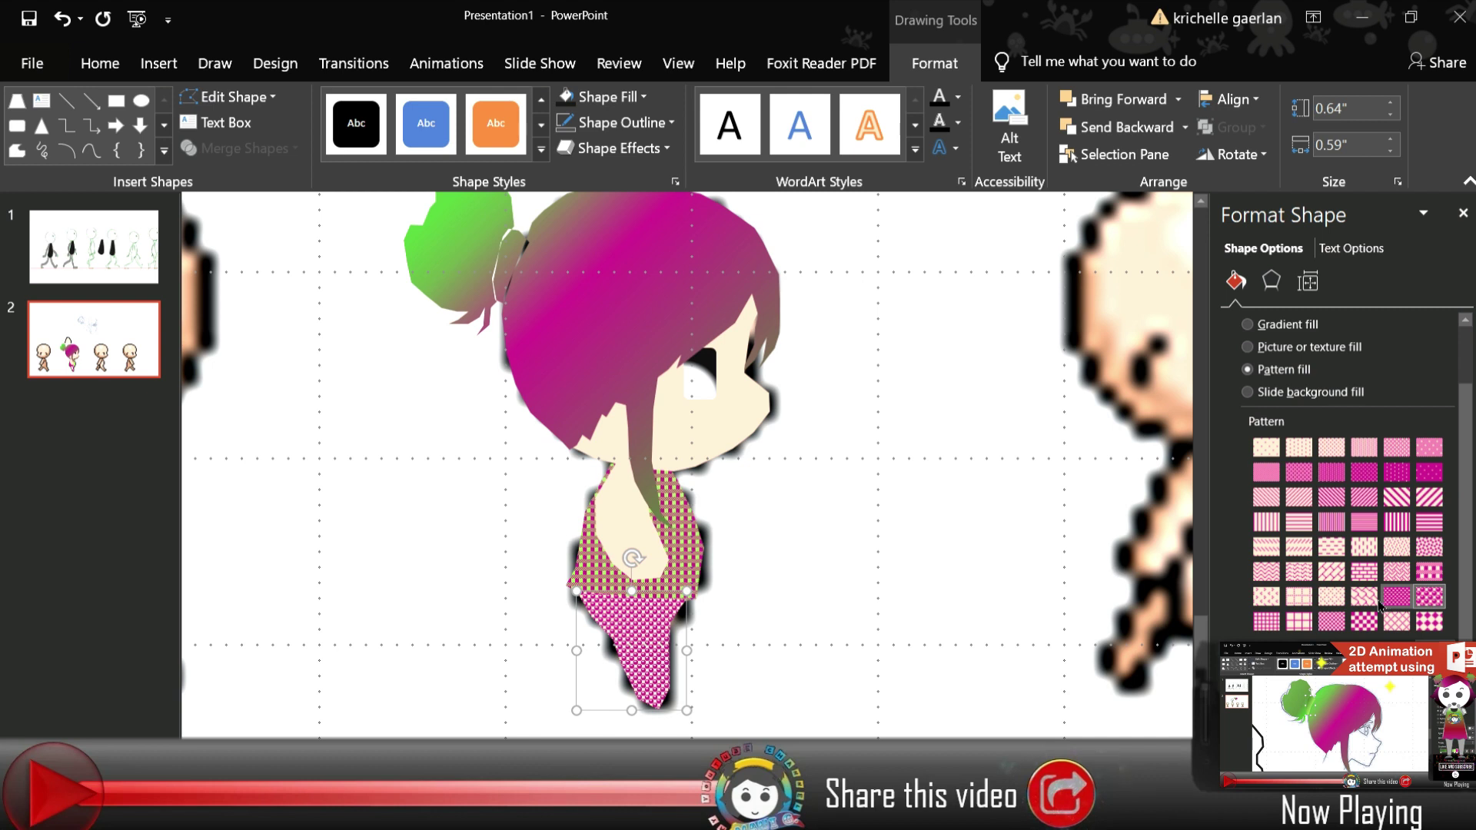
left_click(1299, 596)
left_click(1266, 620)
left_click(1264, 520)
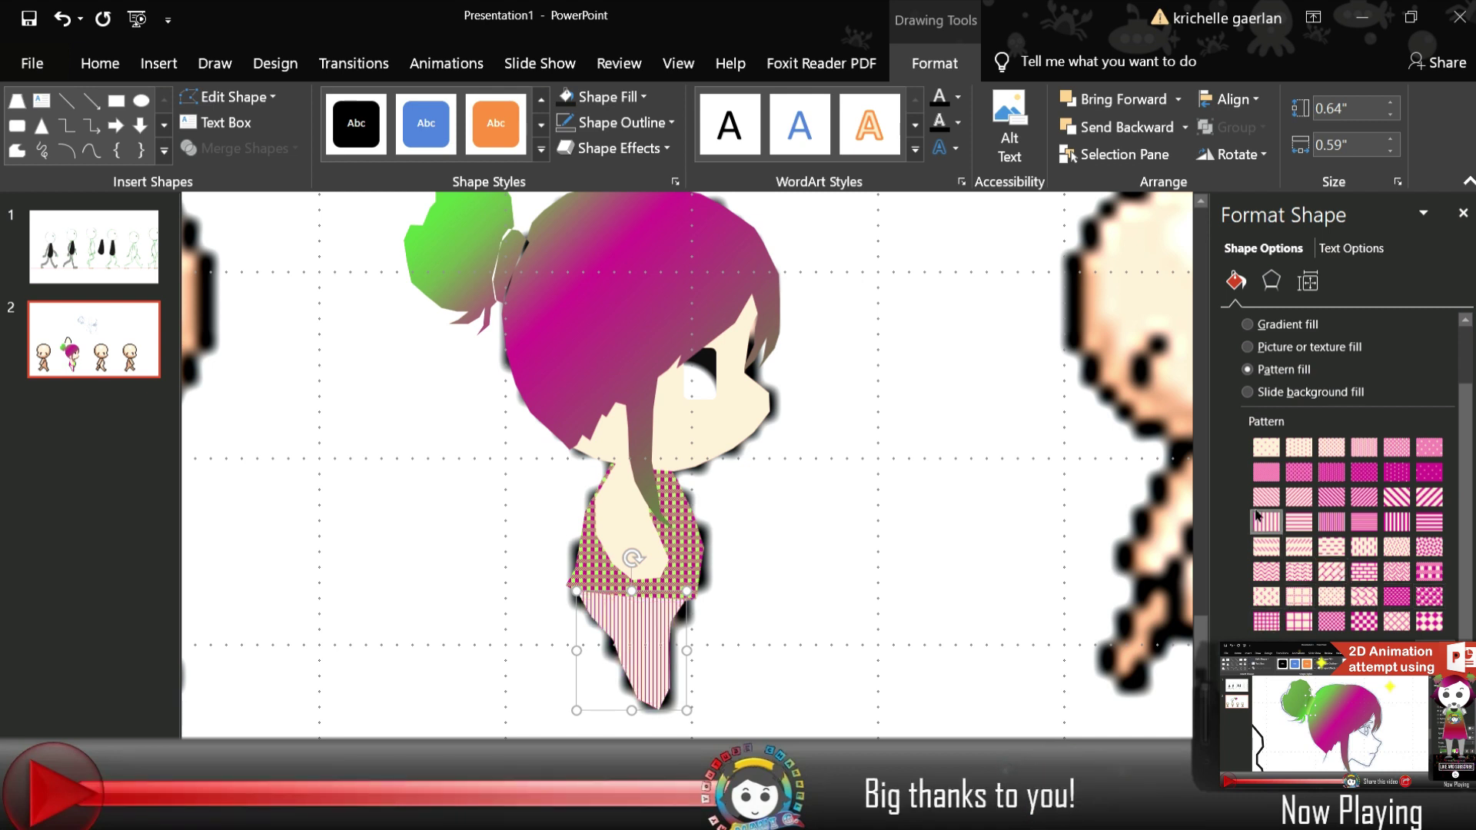
left_click(1266, 497)
left_click(1291, 472)
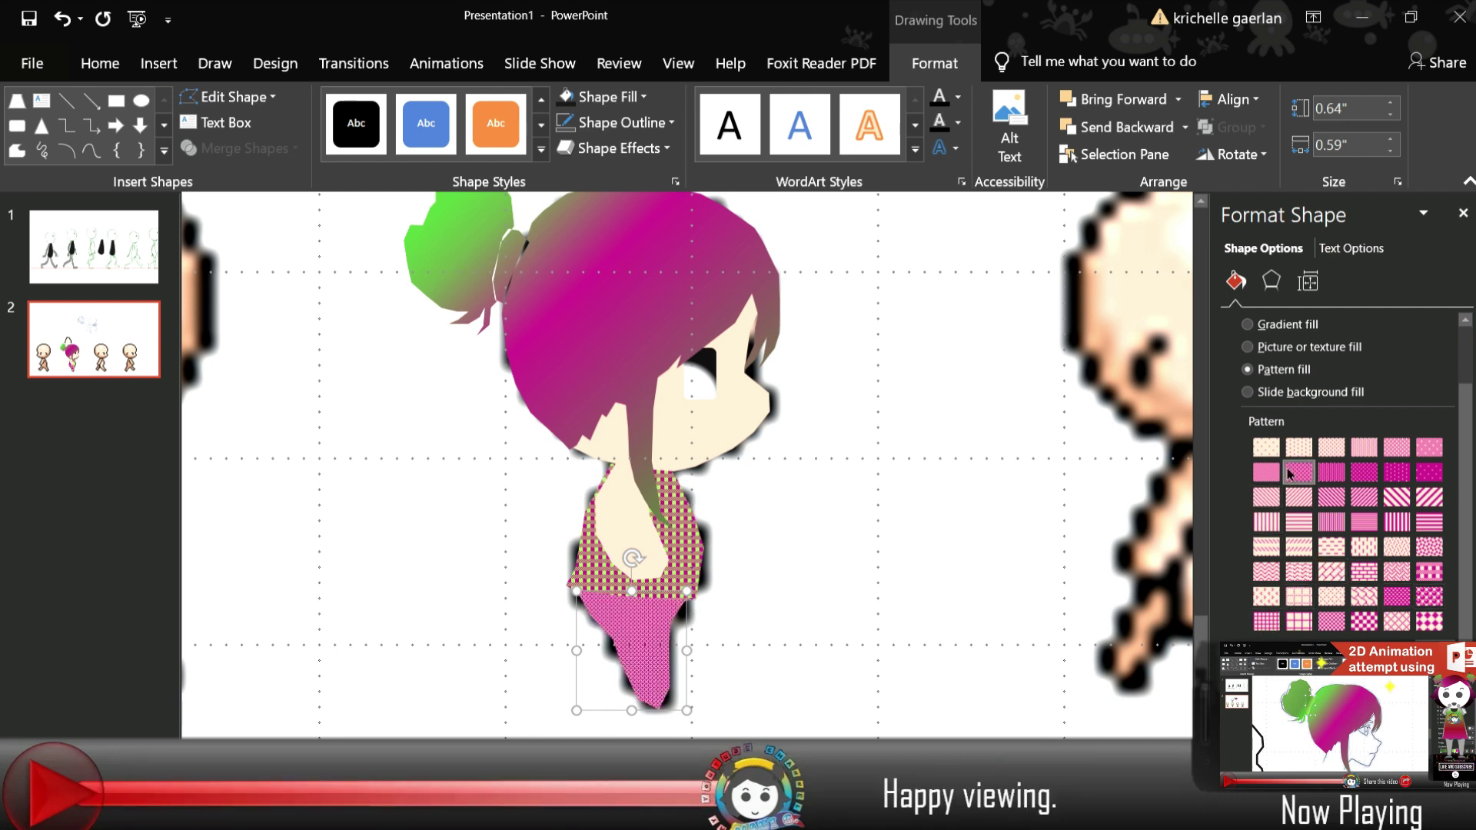
left_click(1266, 472)
left_click(1396, 497)
left_click(1429, 497)
left_click(1429, 546)
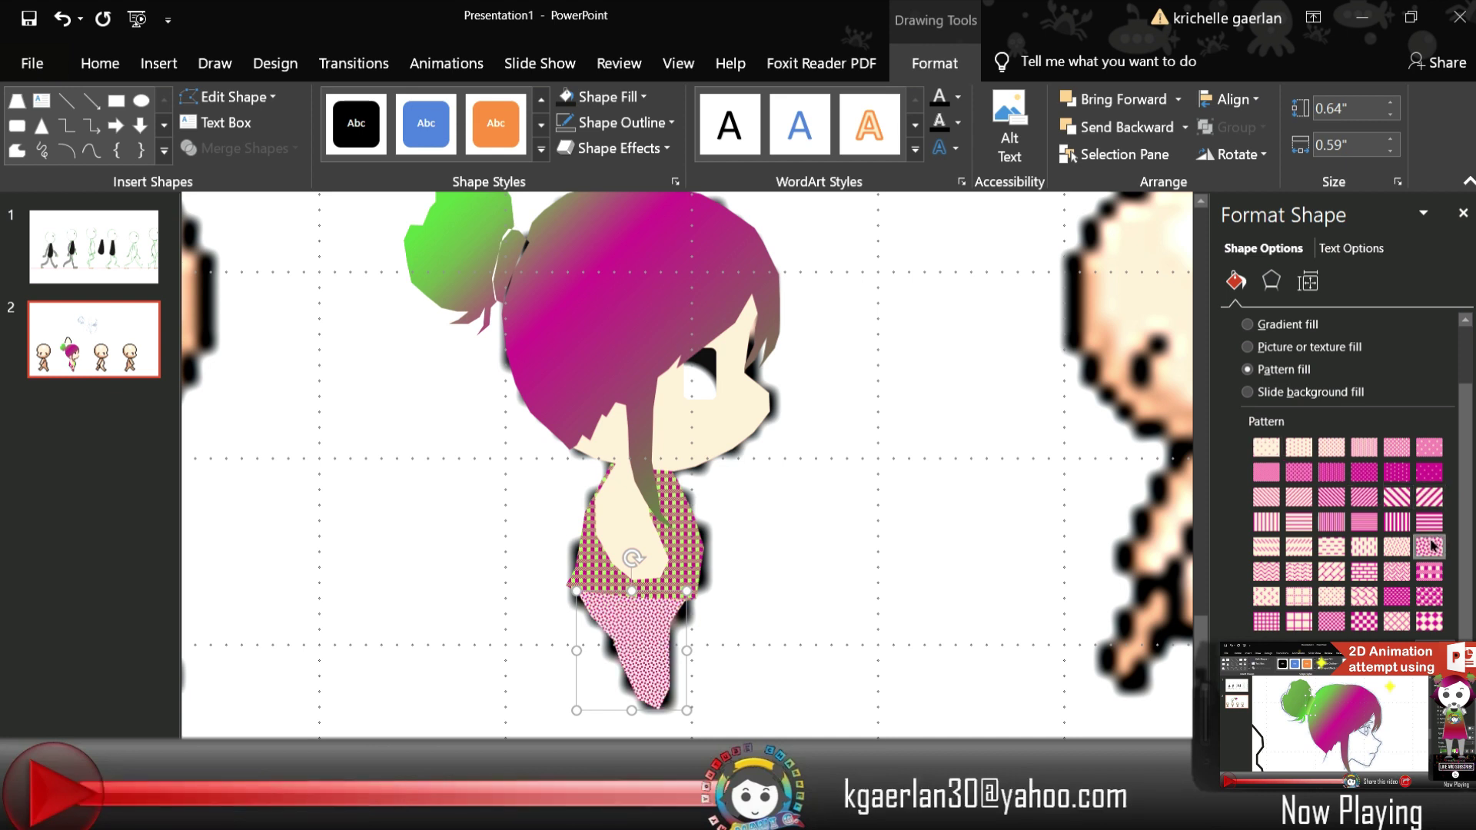
Give the trousers a larger magenta-and-black checkerboard pattern
left_click(1427, 571)
left_click(1429, 596)
left_click(1430, 621)
left_click(1362, 622)
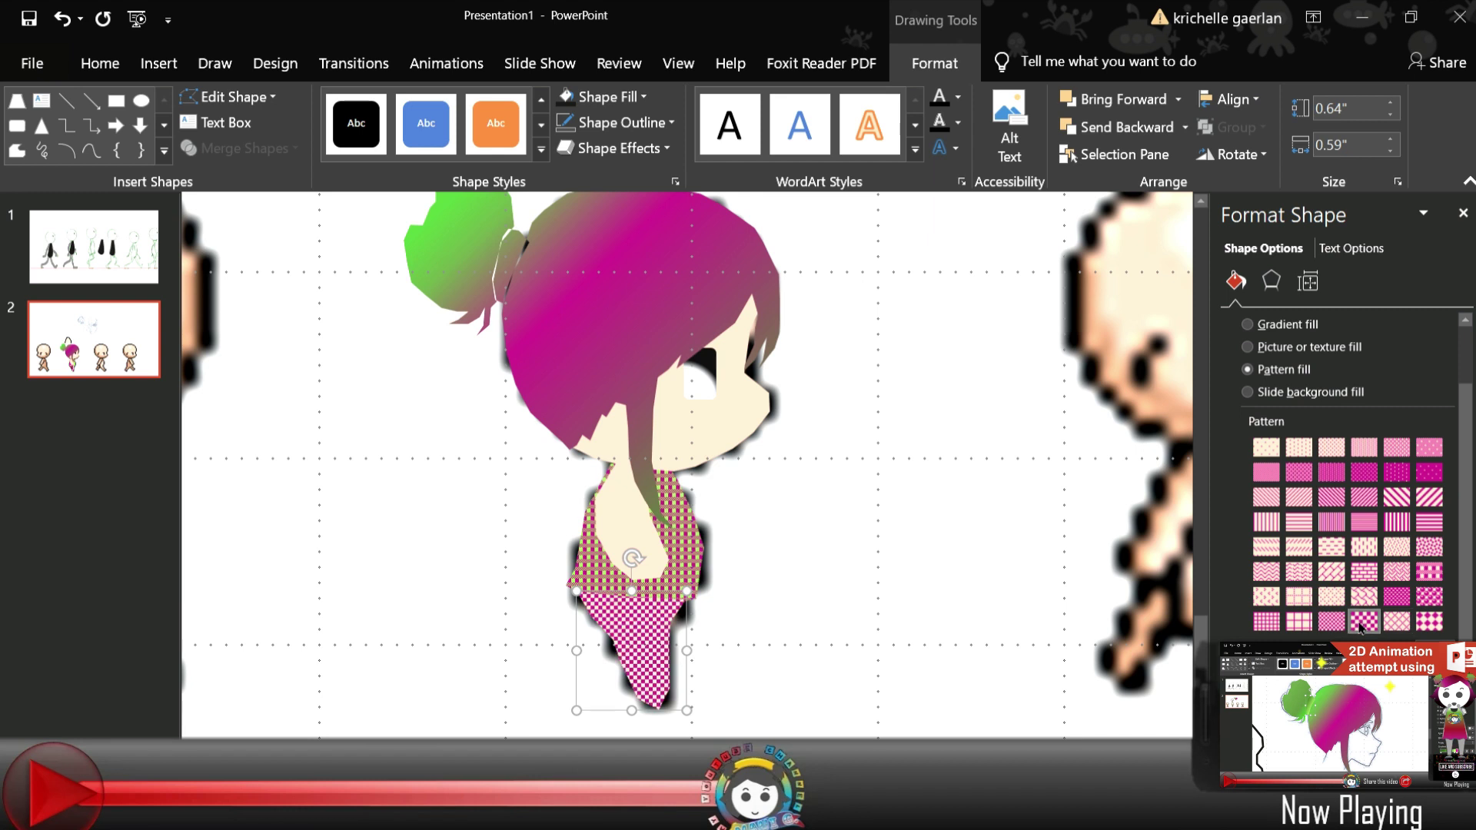
left_click(1379, 619)
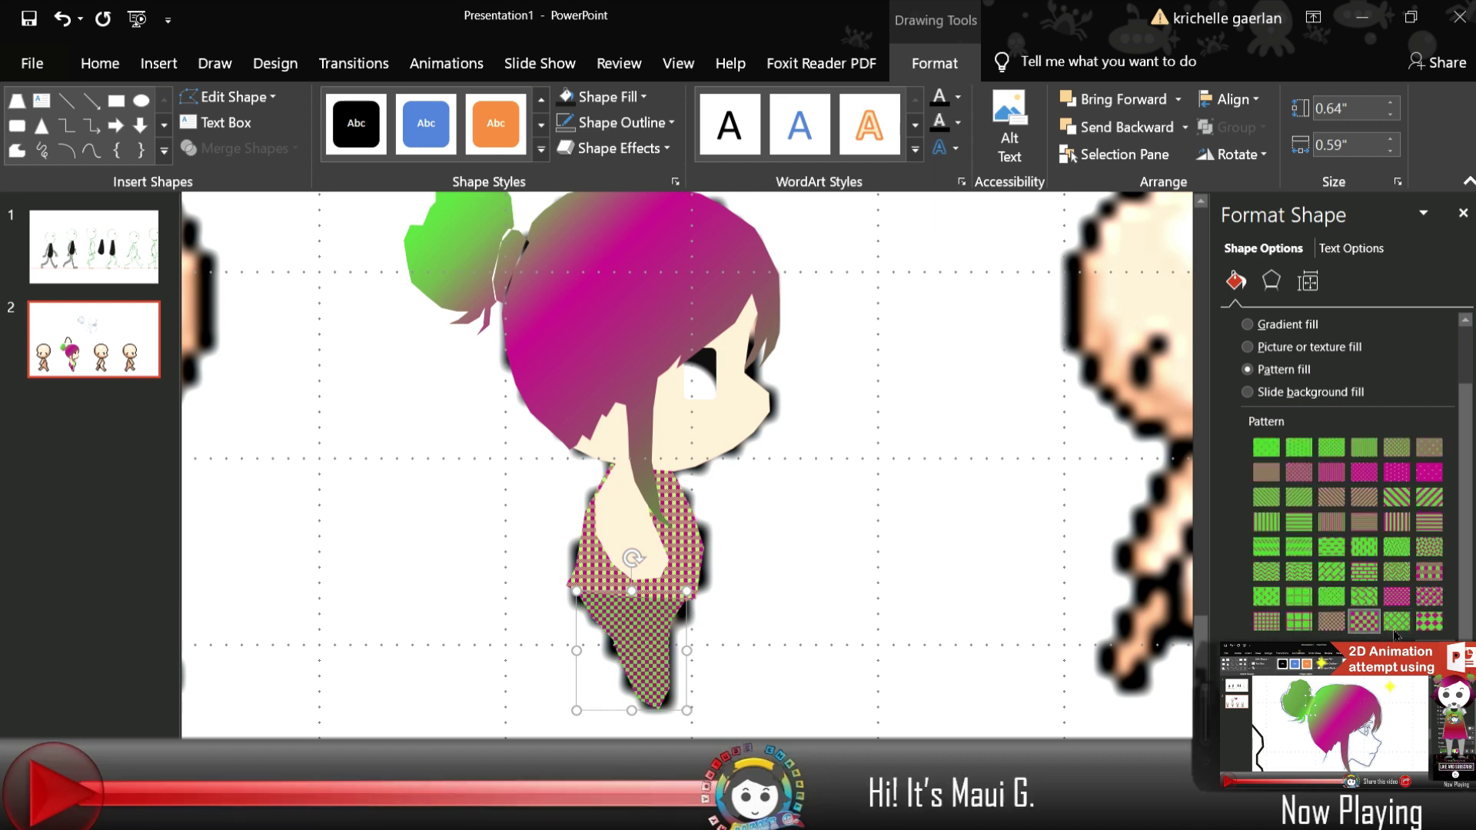
left_click(1378, 620)
key("ctrl+z")
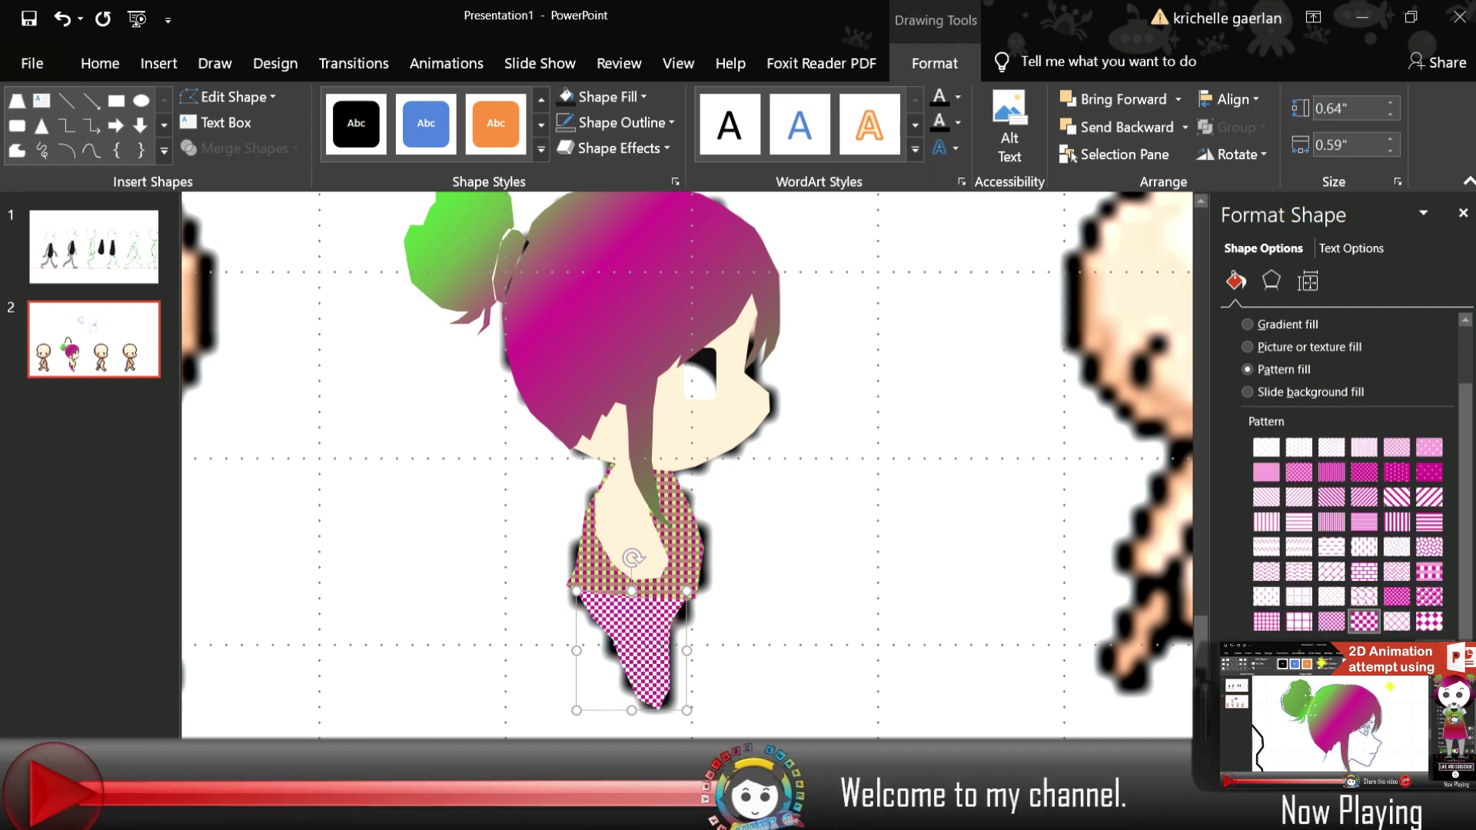
key("ctrl+z")
Change the shirt's checker pattern to green and white
left_click(676, 538)
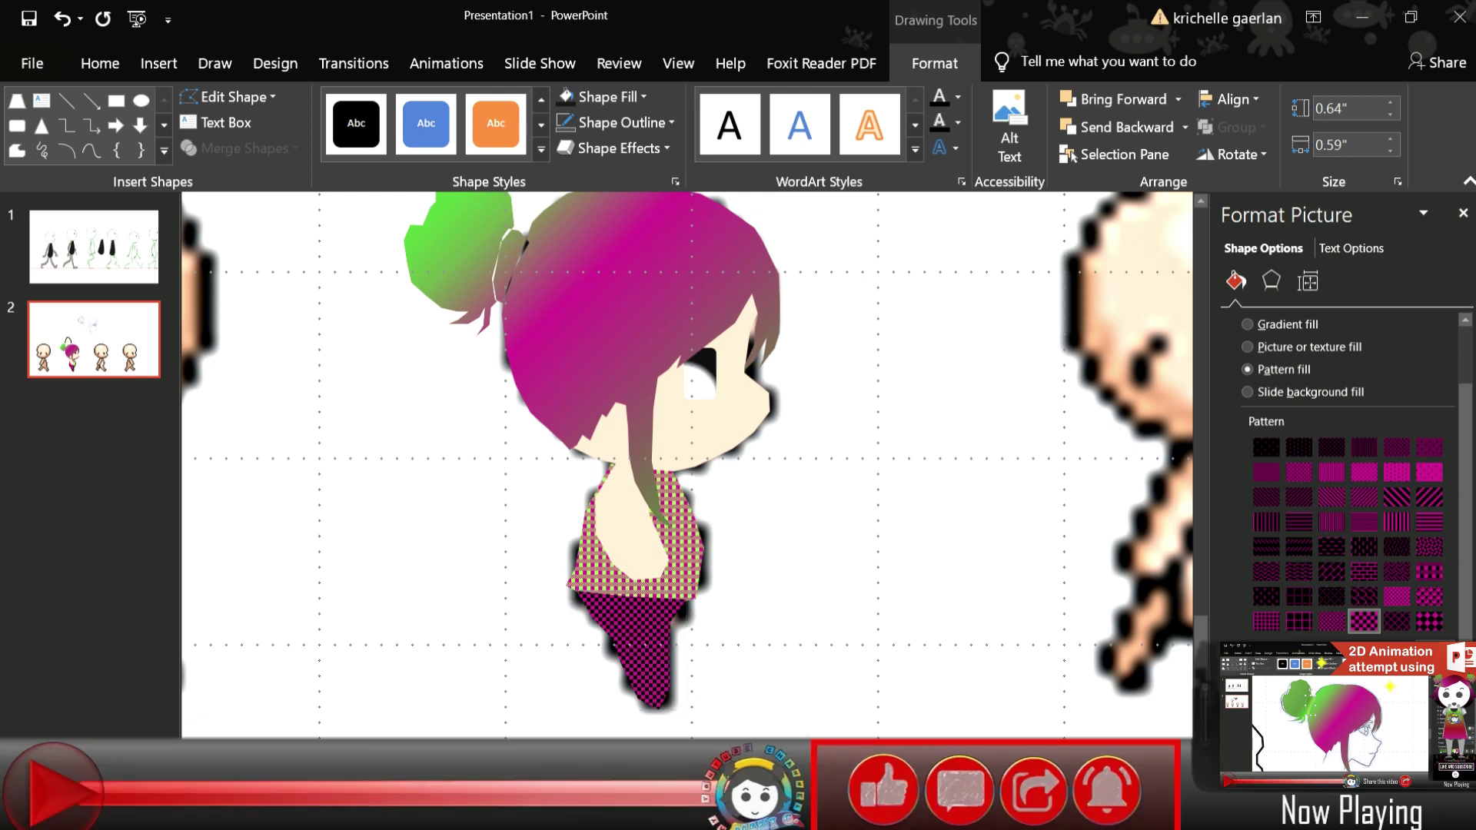
left_click(688, 543)
key("ctrl+z")
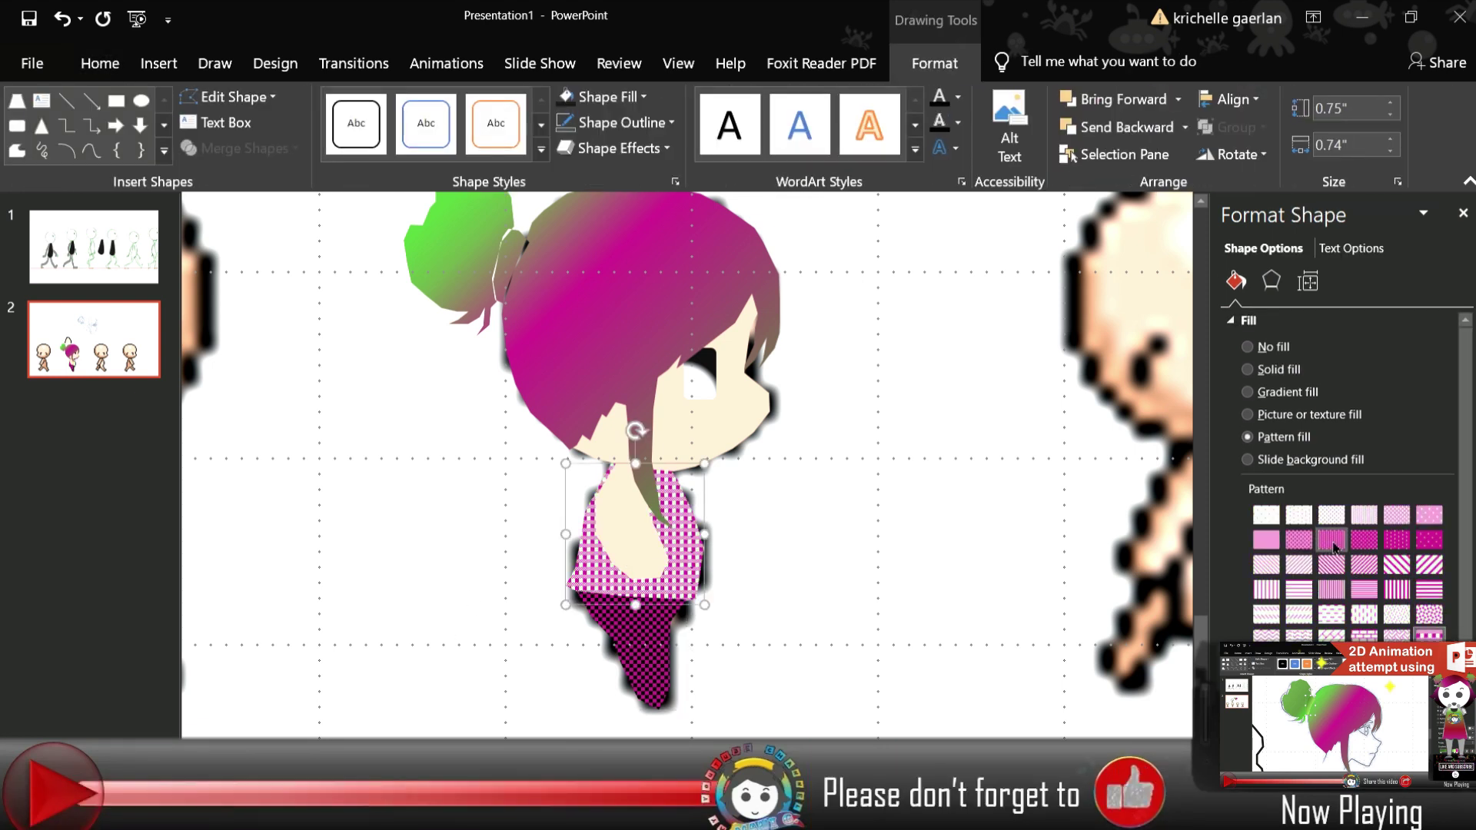
key("ctrl+z")
key("ctrl+z")
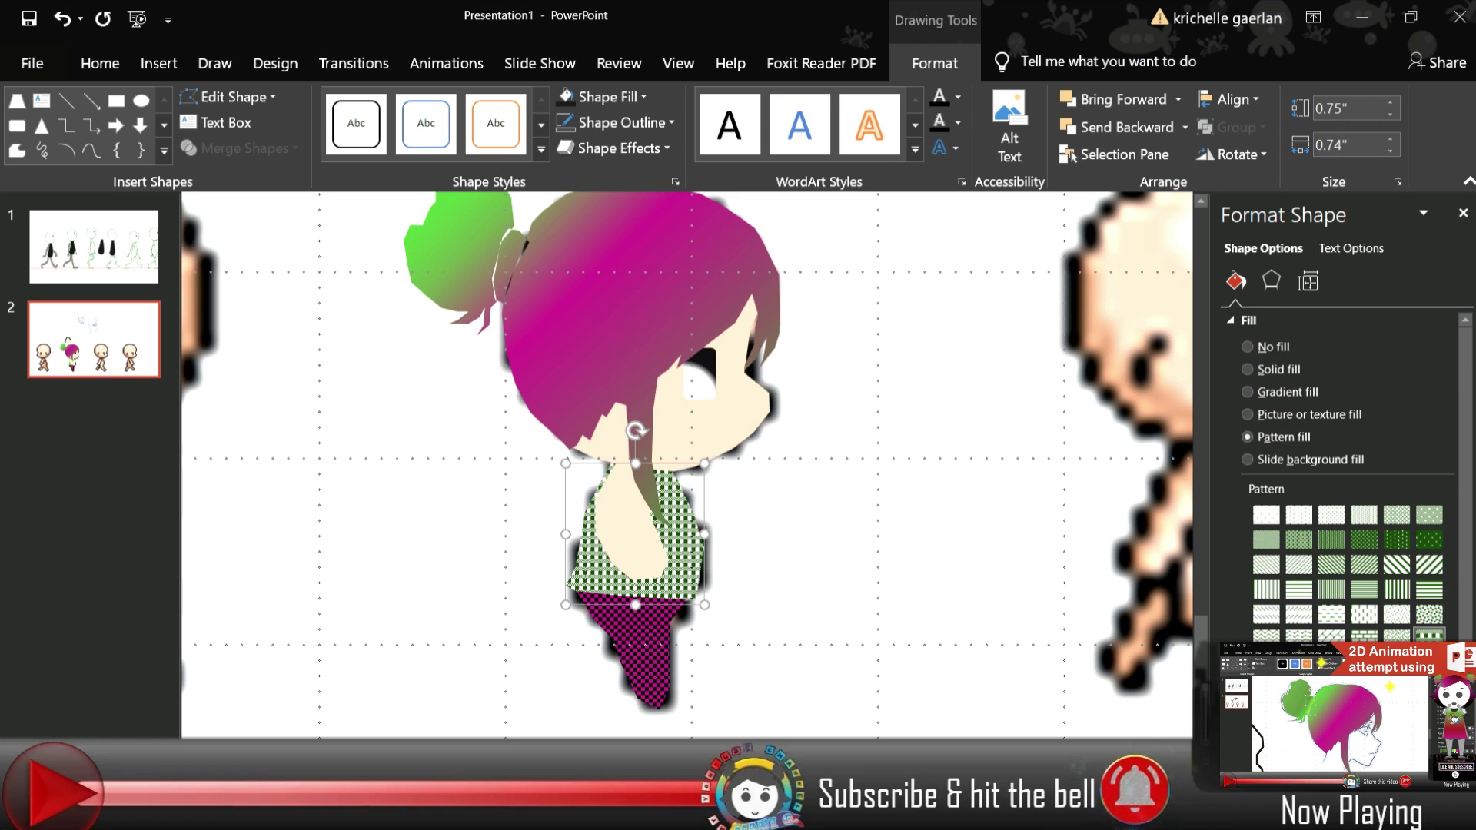
left_click(439, 722)
scroll(412, 677, "up", 1)
Select all the girl's shapes and copy them, discarding a trial duplicate
scroll(461, 691, "down", 2)
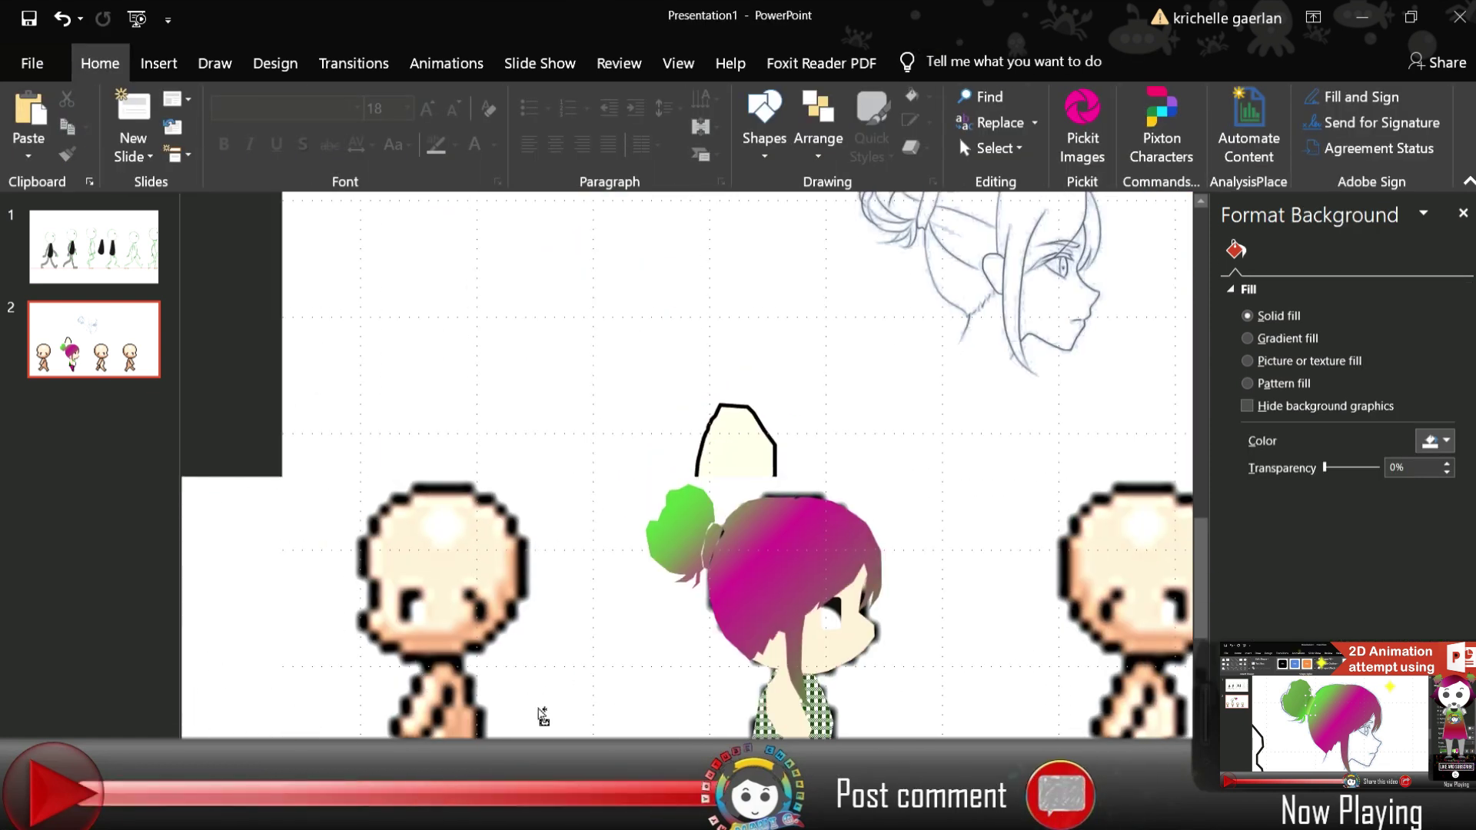
left_click(776, 508)
left_click(832, 555)
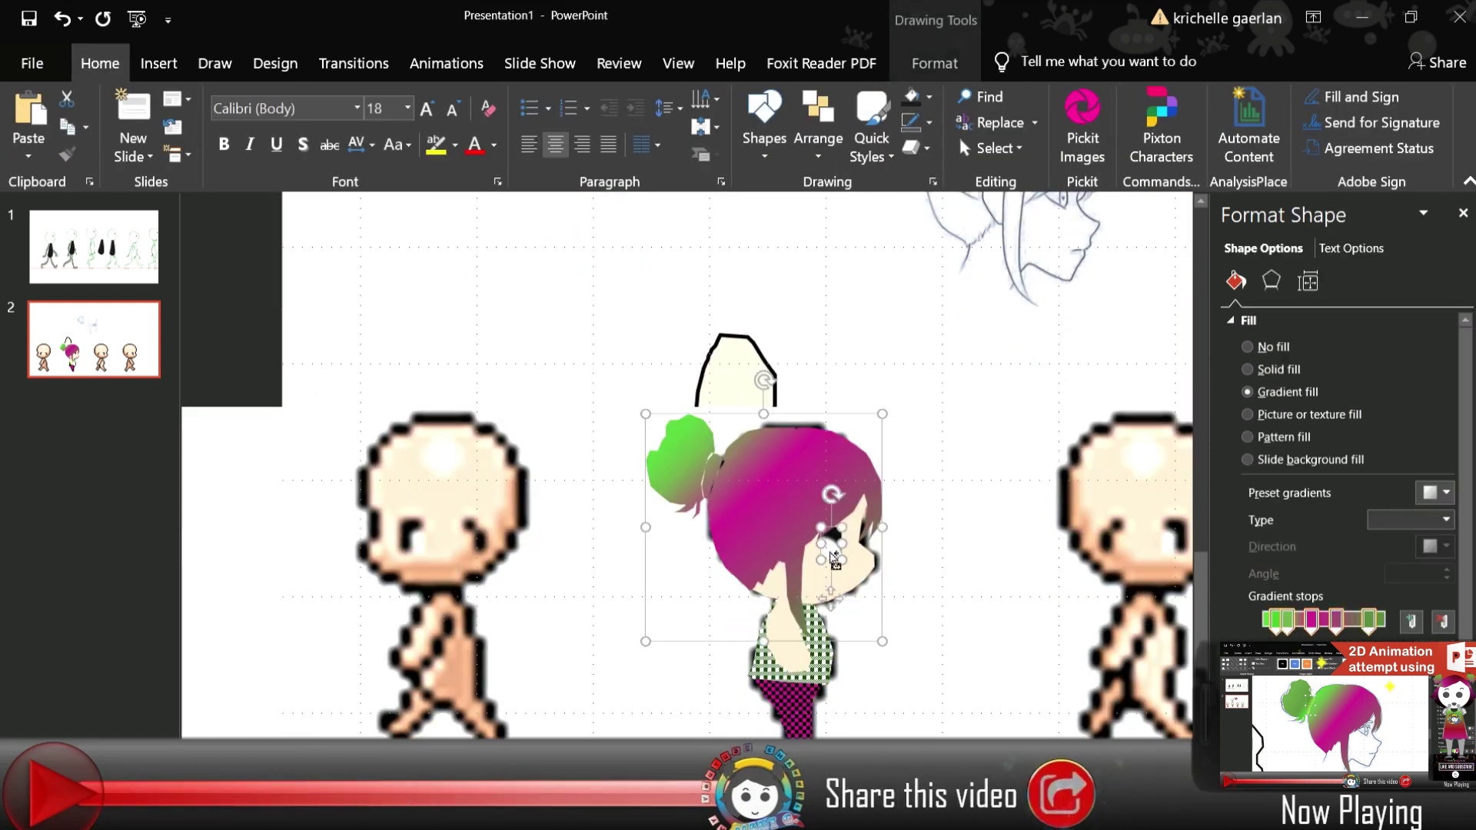
left_click(762, 674, "shift")
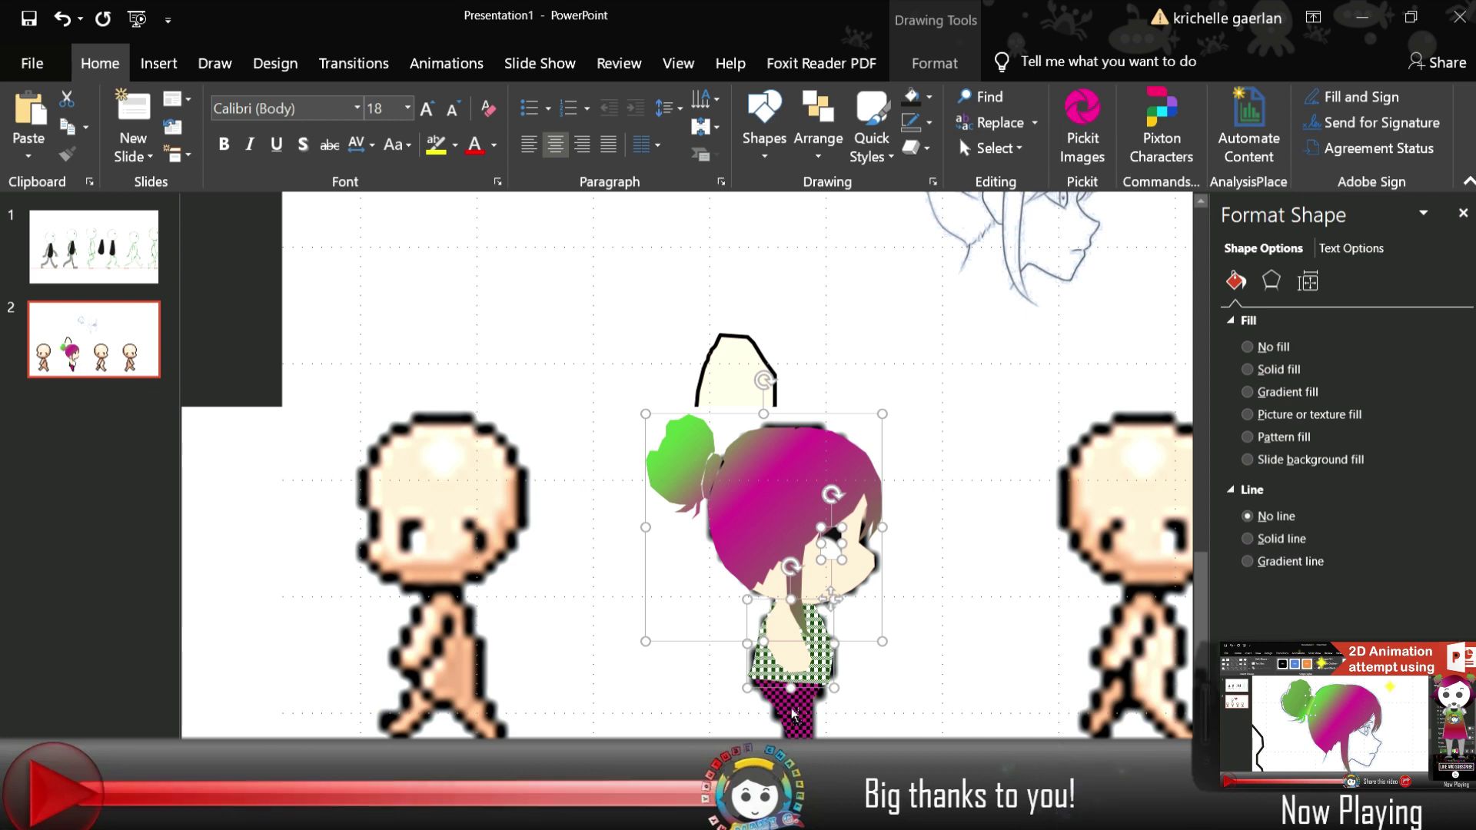
left_click(538, 336)
left_click_drag(538, 335, 892, 730)
key("ctrl+c")
key("ctrl+v")
mouse_move(845, 538)
left_mouse_down()
mouse_move(1002, 517)
mouse_move(844, 541)
left_mouse_up()
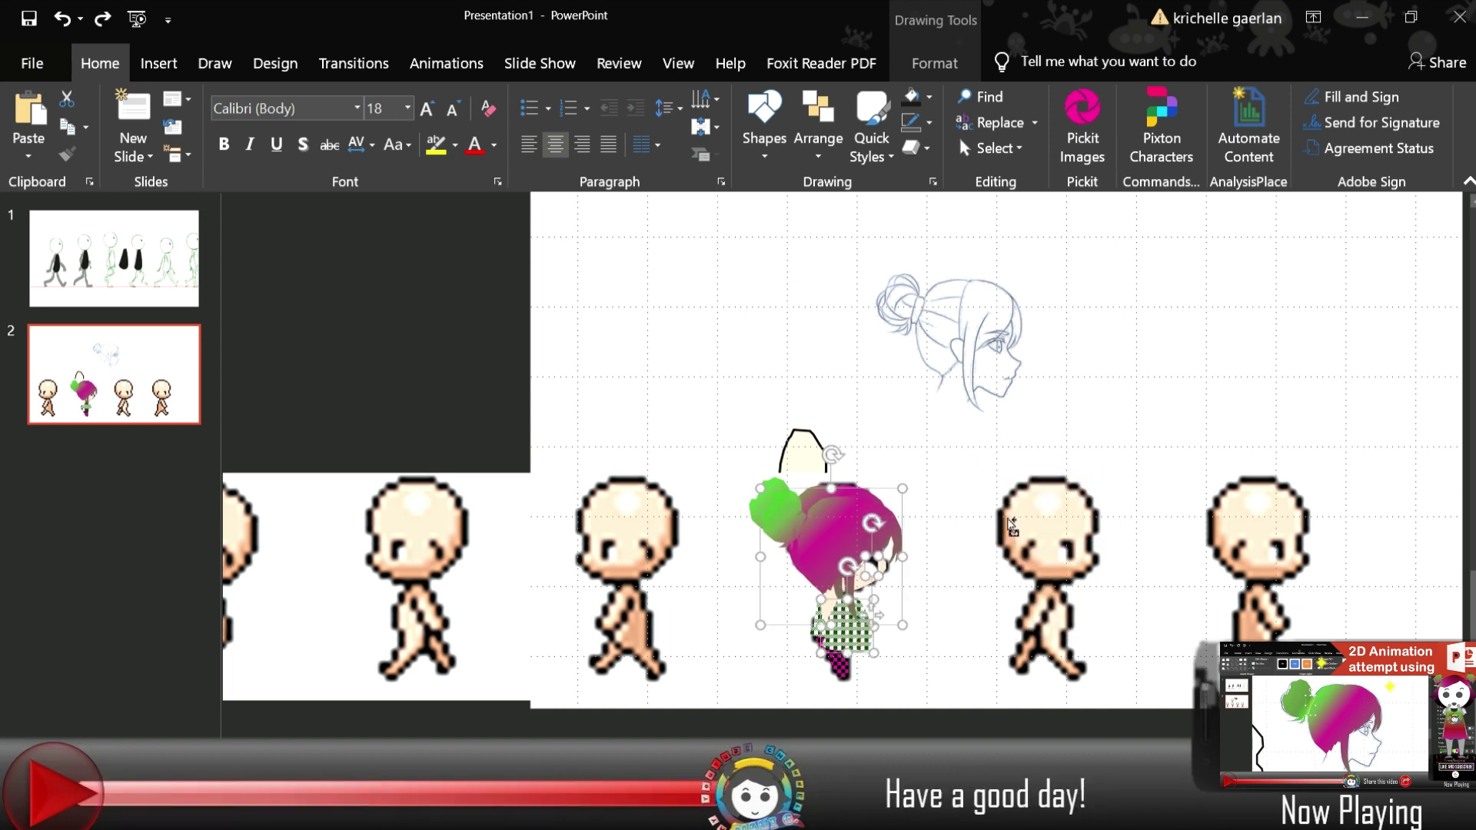
key("Delete")
Paste a picture copy of the girl at the slide's top-left and select the pencil sketch head
left_click(842, 541)
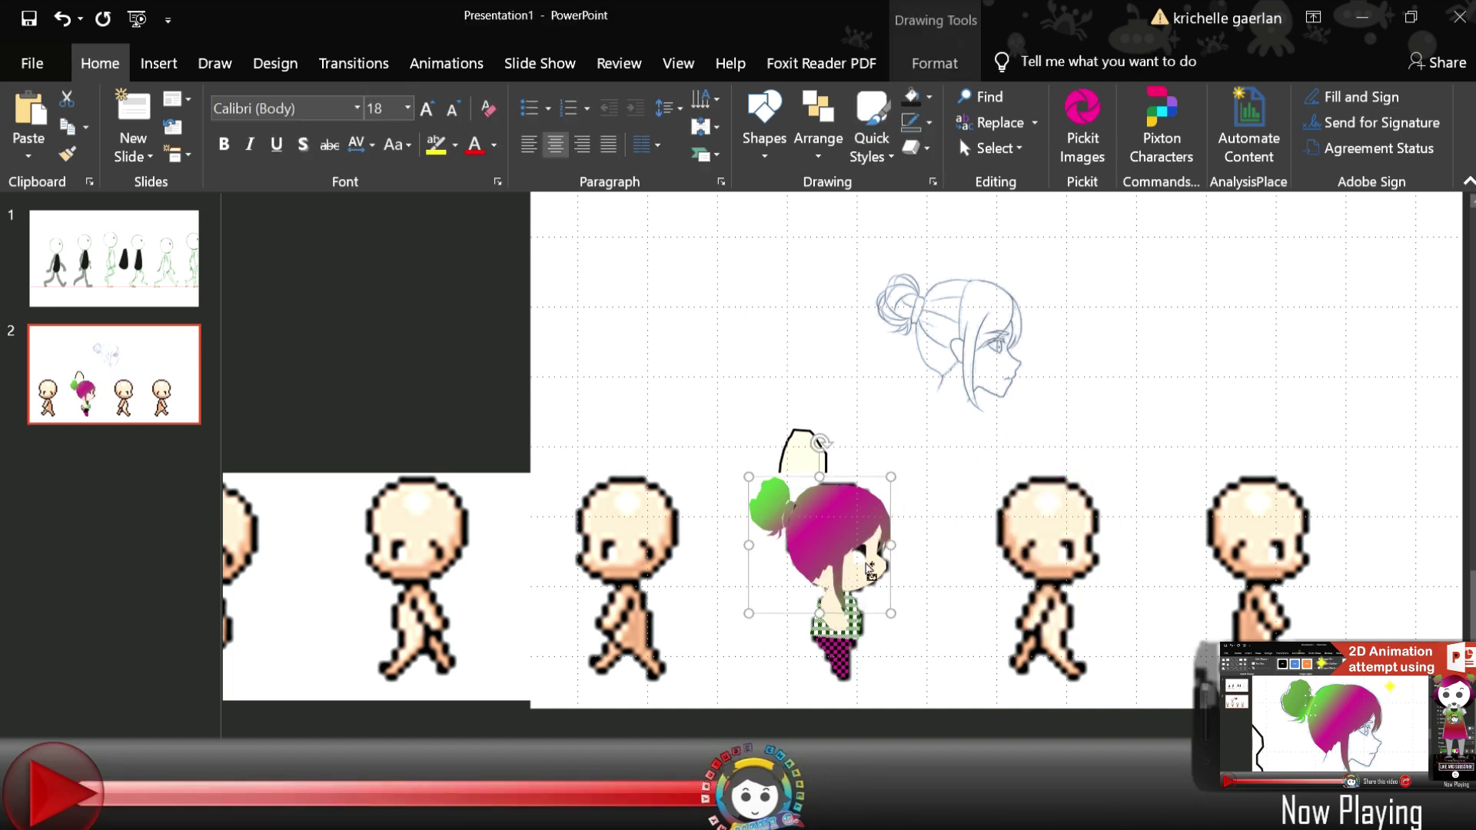
left_click(834, 624, "shift")
left_click(844, 666, "shift")
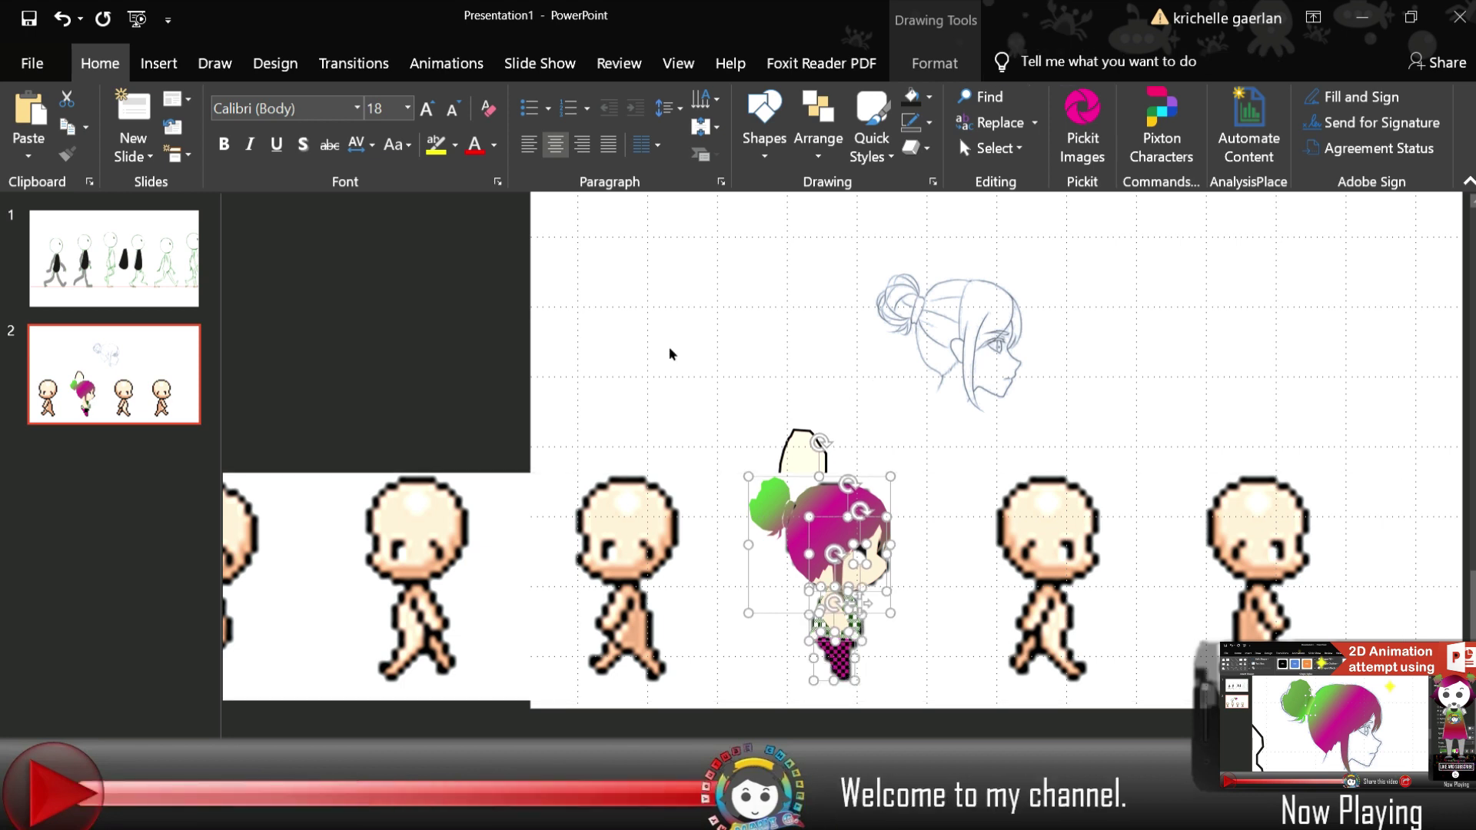
key("ctrl+v")
left_click_drag(983, 436, 623, 298)
left_click(949, 342)
Delete the pencil sketch head and the leftover white bun shape
key("Delete")
left_click(803, 453)
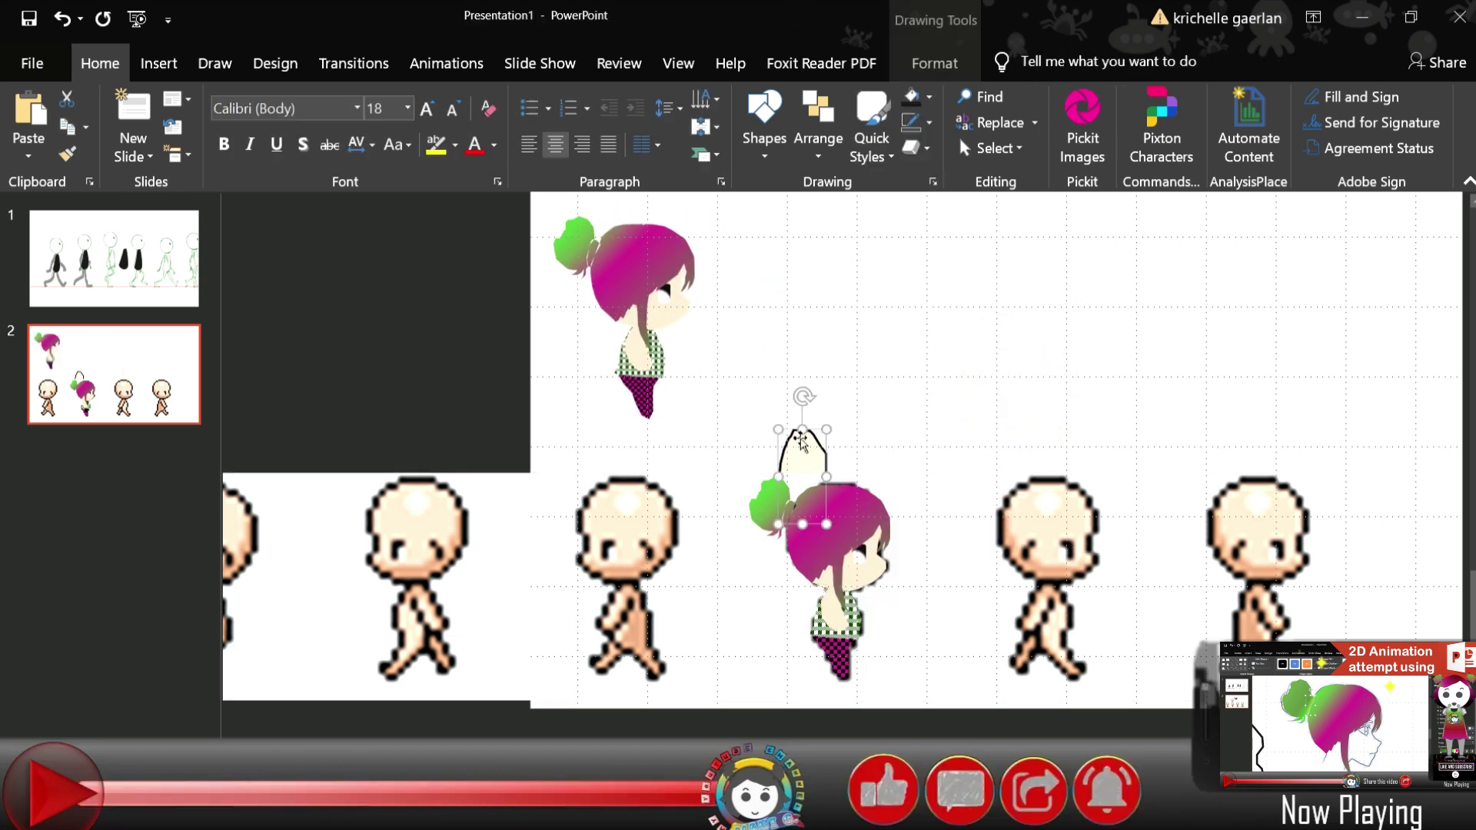
key("Delete")
left_click_drag(1122, 606, 922, 610)
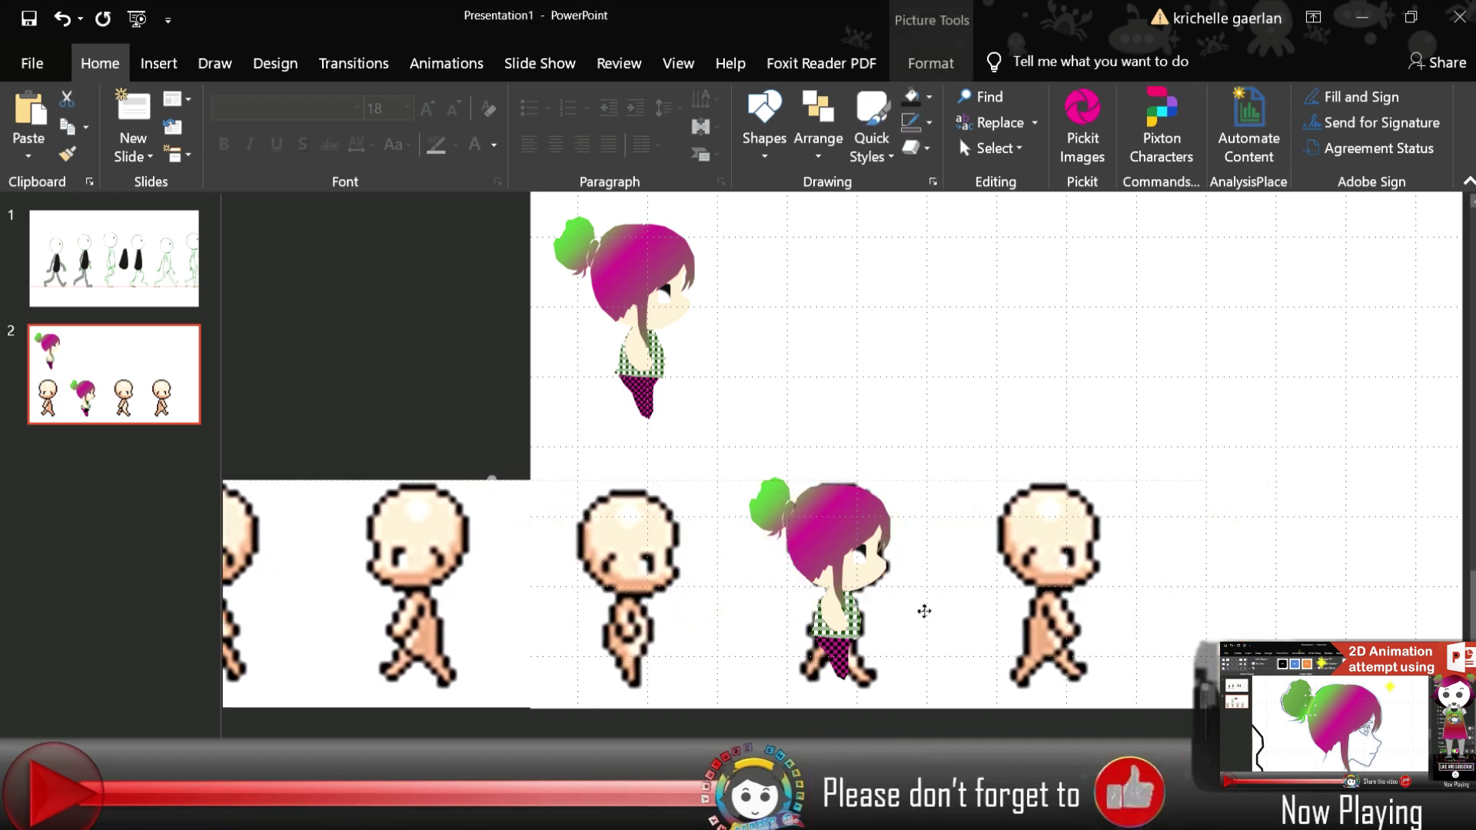
scroll(840, 681, "left", 3)
key("ctrl+z")
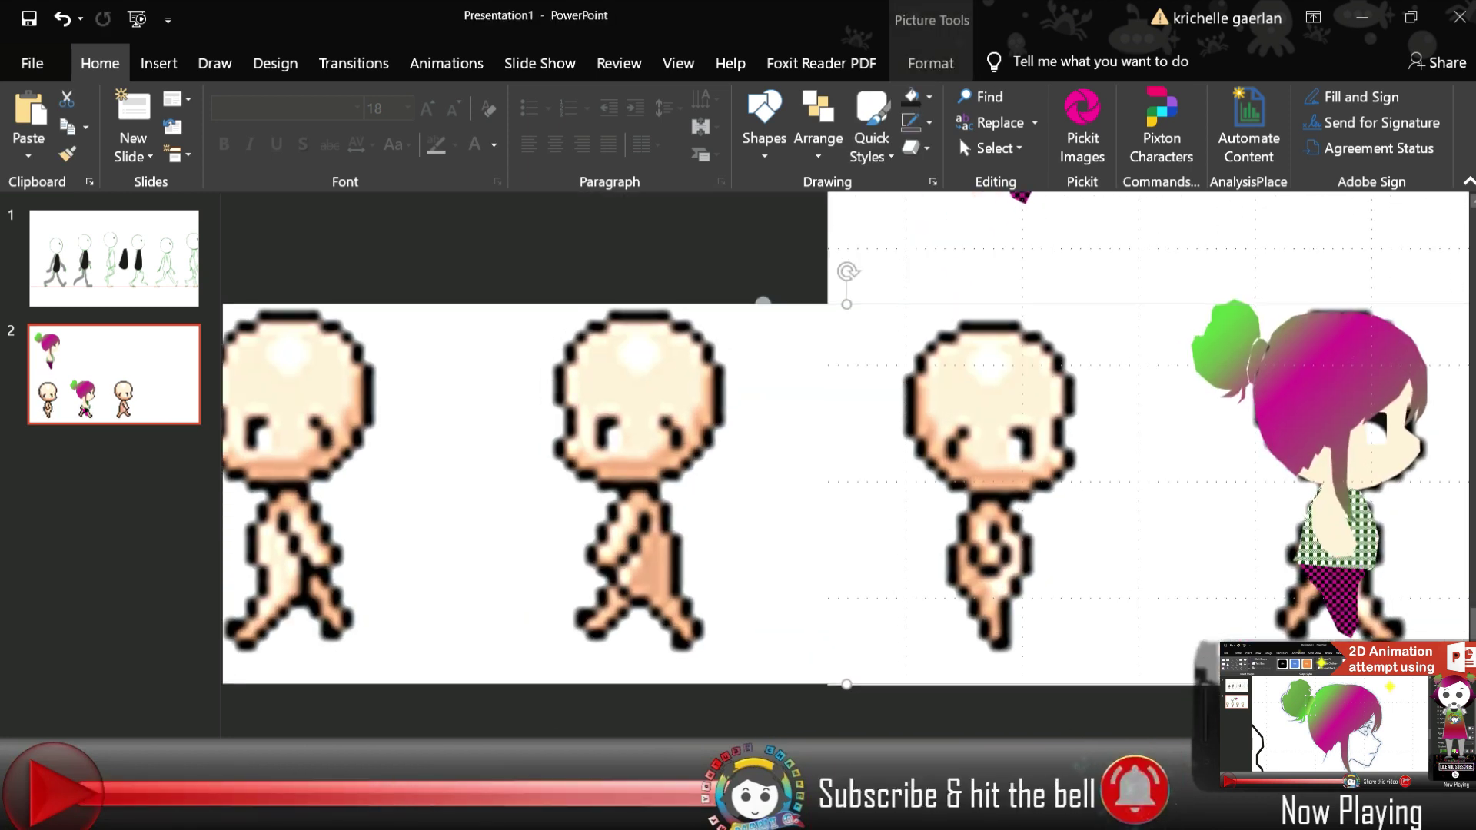
key("ctrl+z")
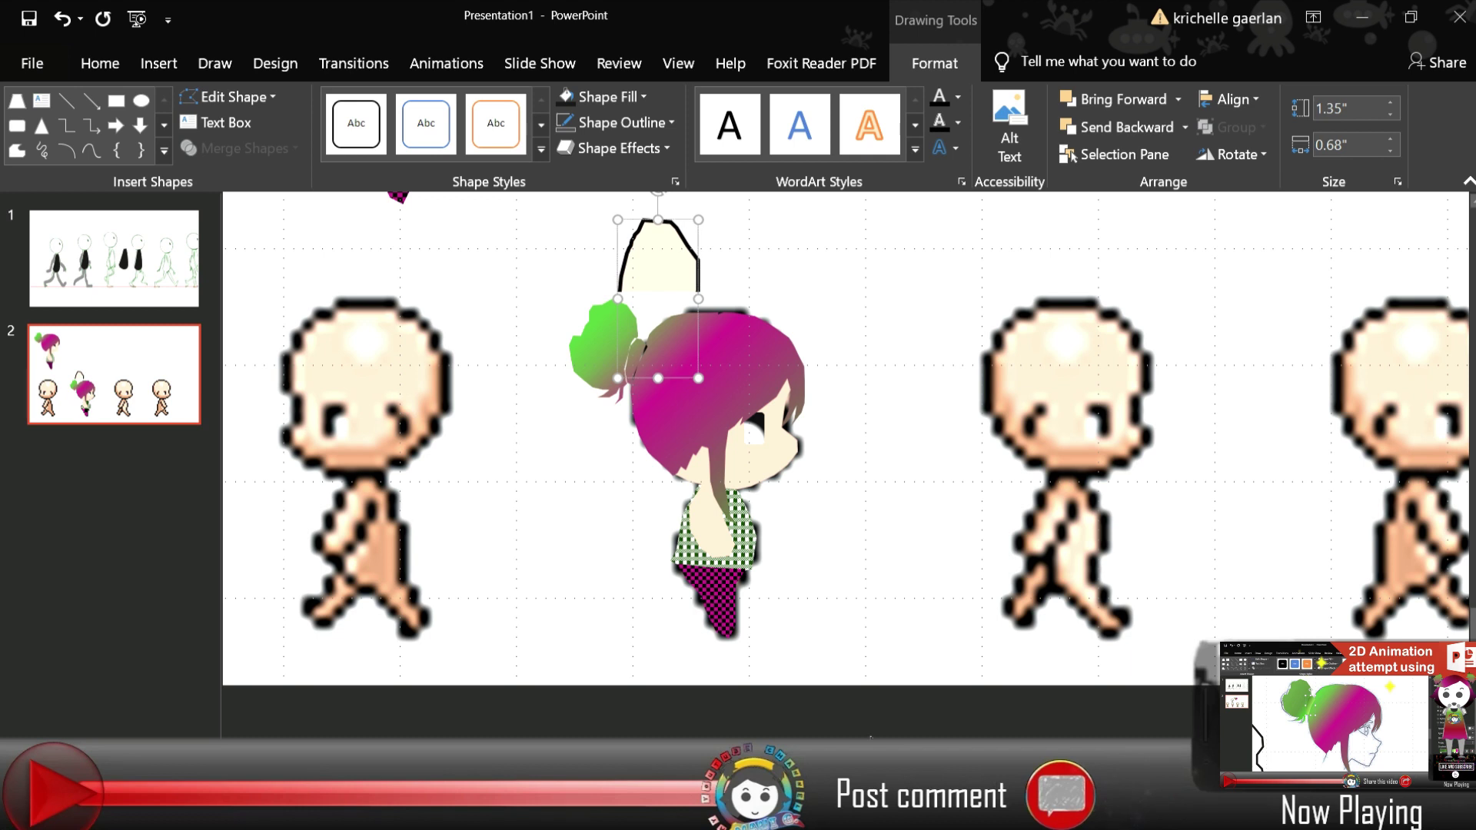
key("ctrl+z")
key("ctrl+z")
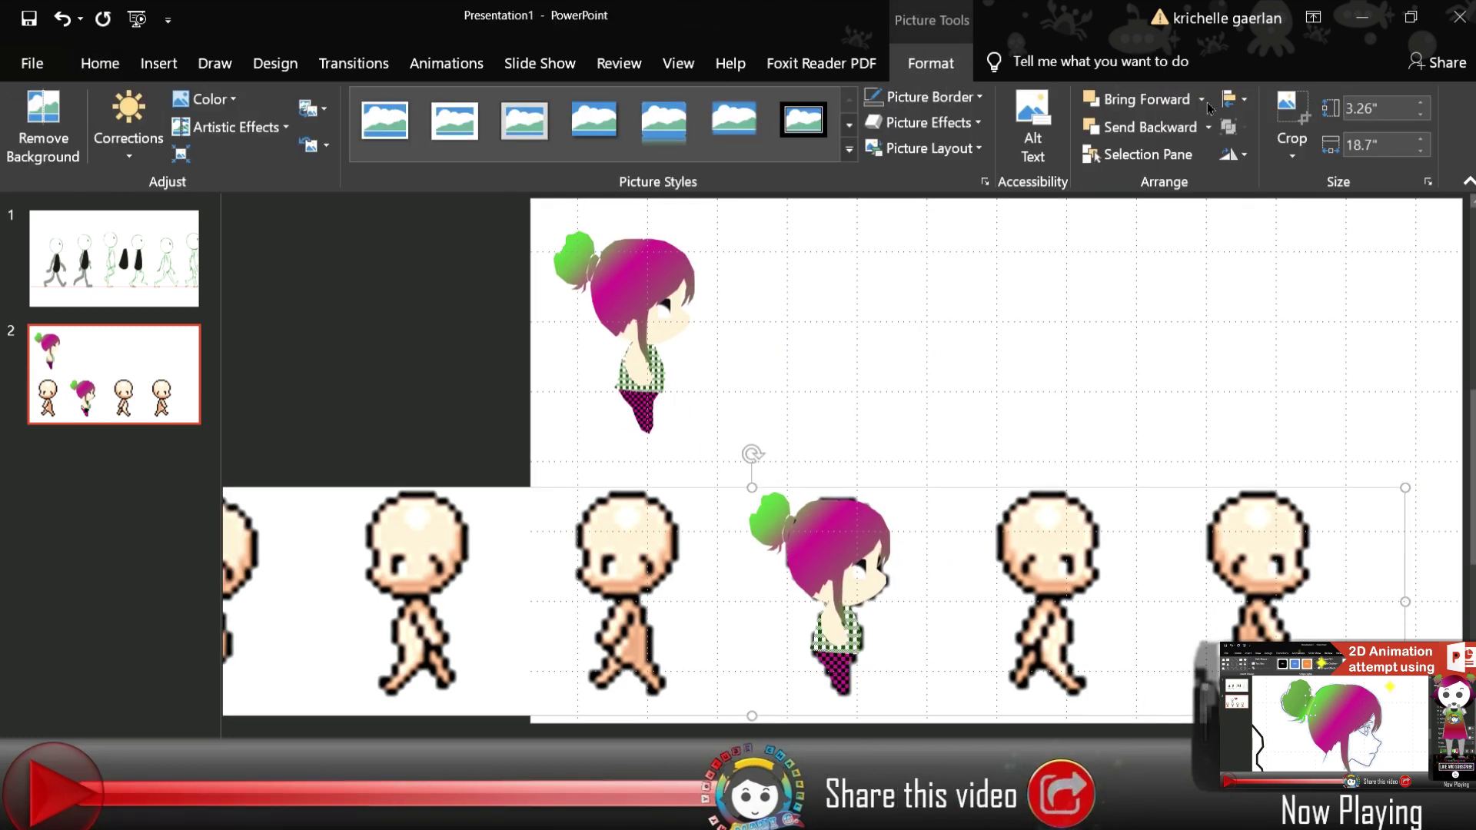
Crop the walking-figure strip down to a single figure
left_click(1291, 127)
left_click_drag(1405, 601, 933, 601)
left_click_drag(230, 602, 604, 602)
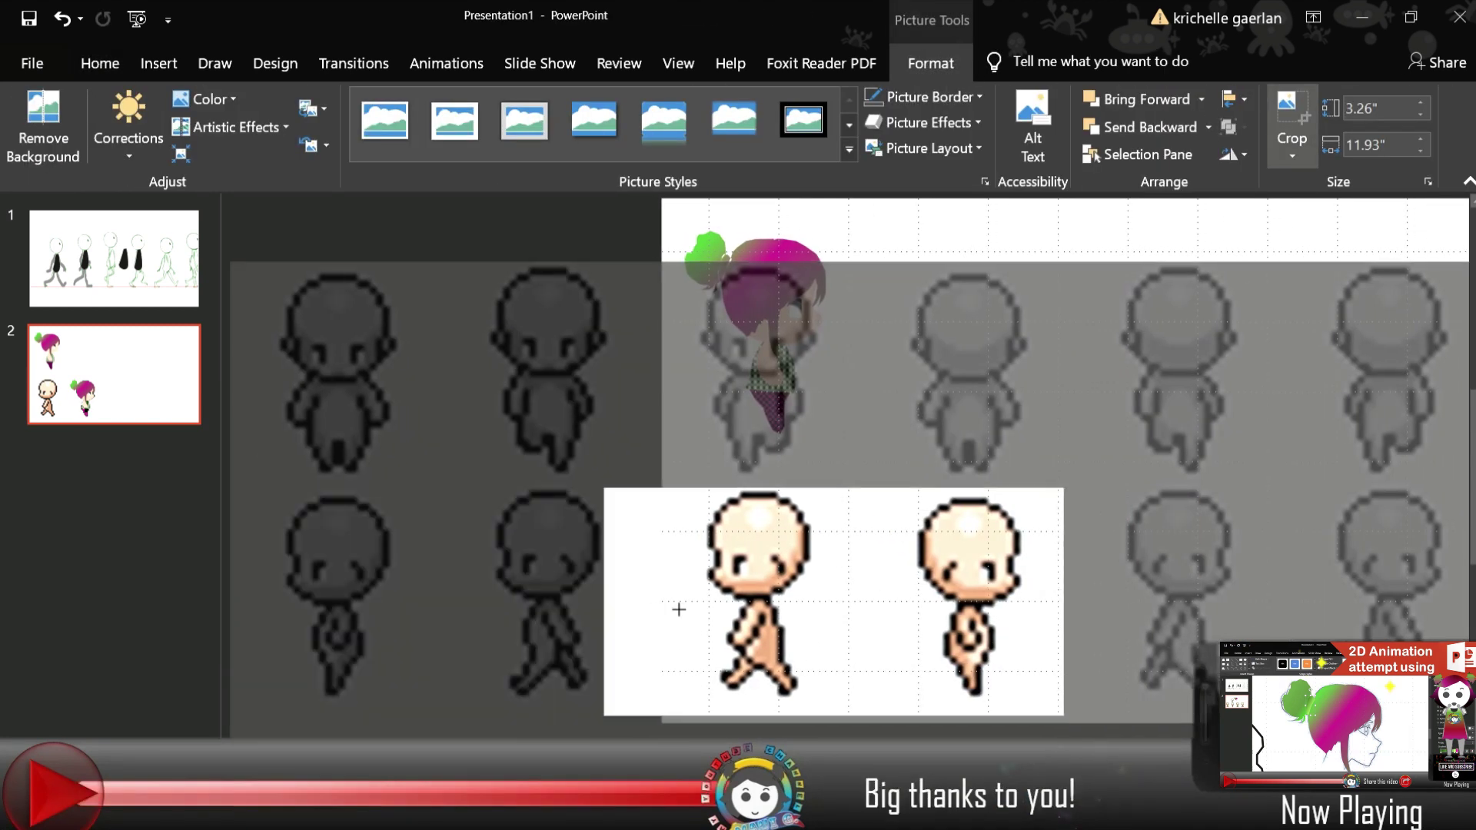
left_click_drag(1063, 602, 761, 602)
key("Escape")
left_click(1291, 127)
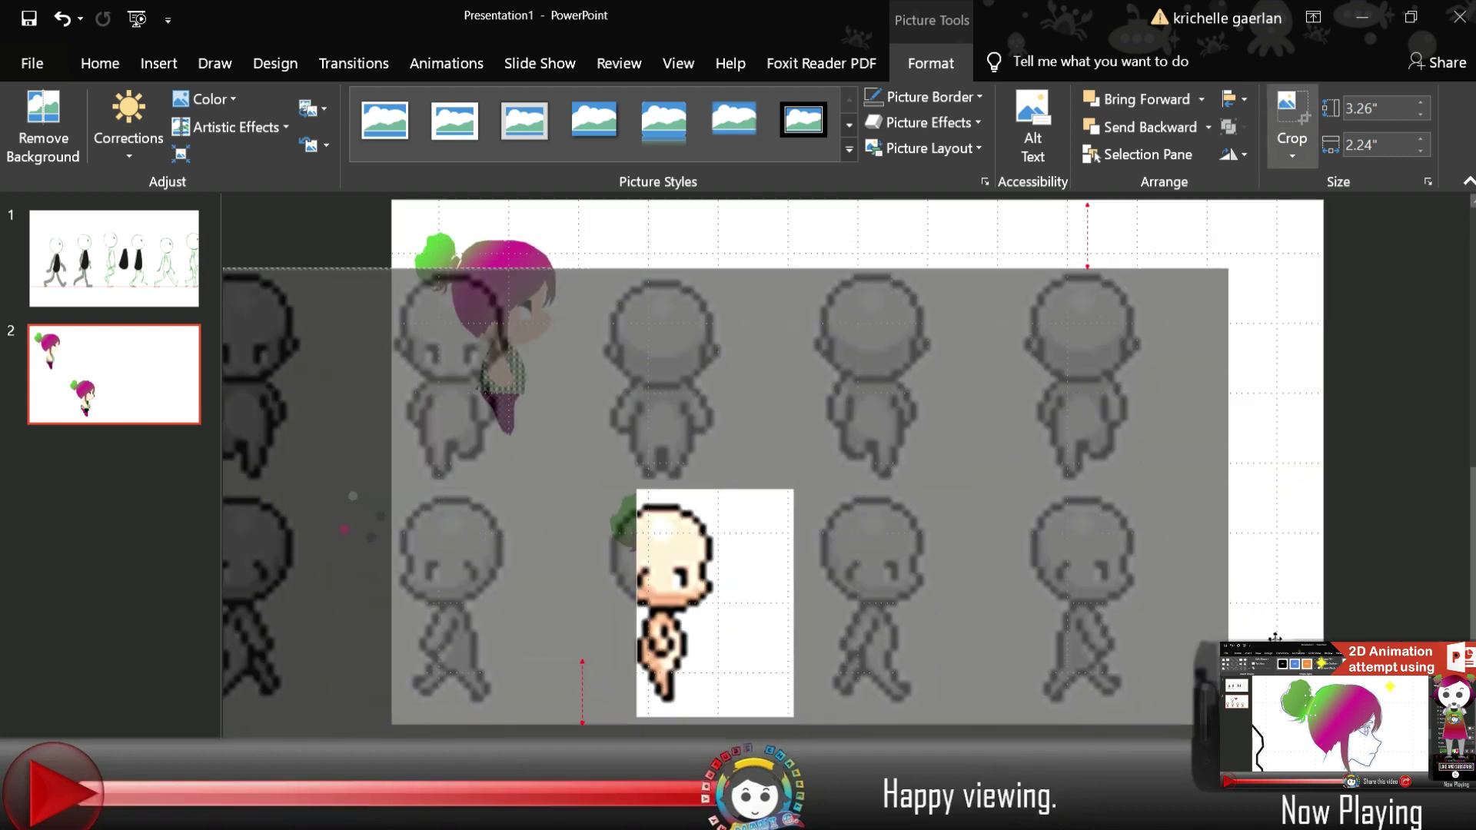
left_click_drag(1274, 636, 1195, 638)
key("Escape")
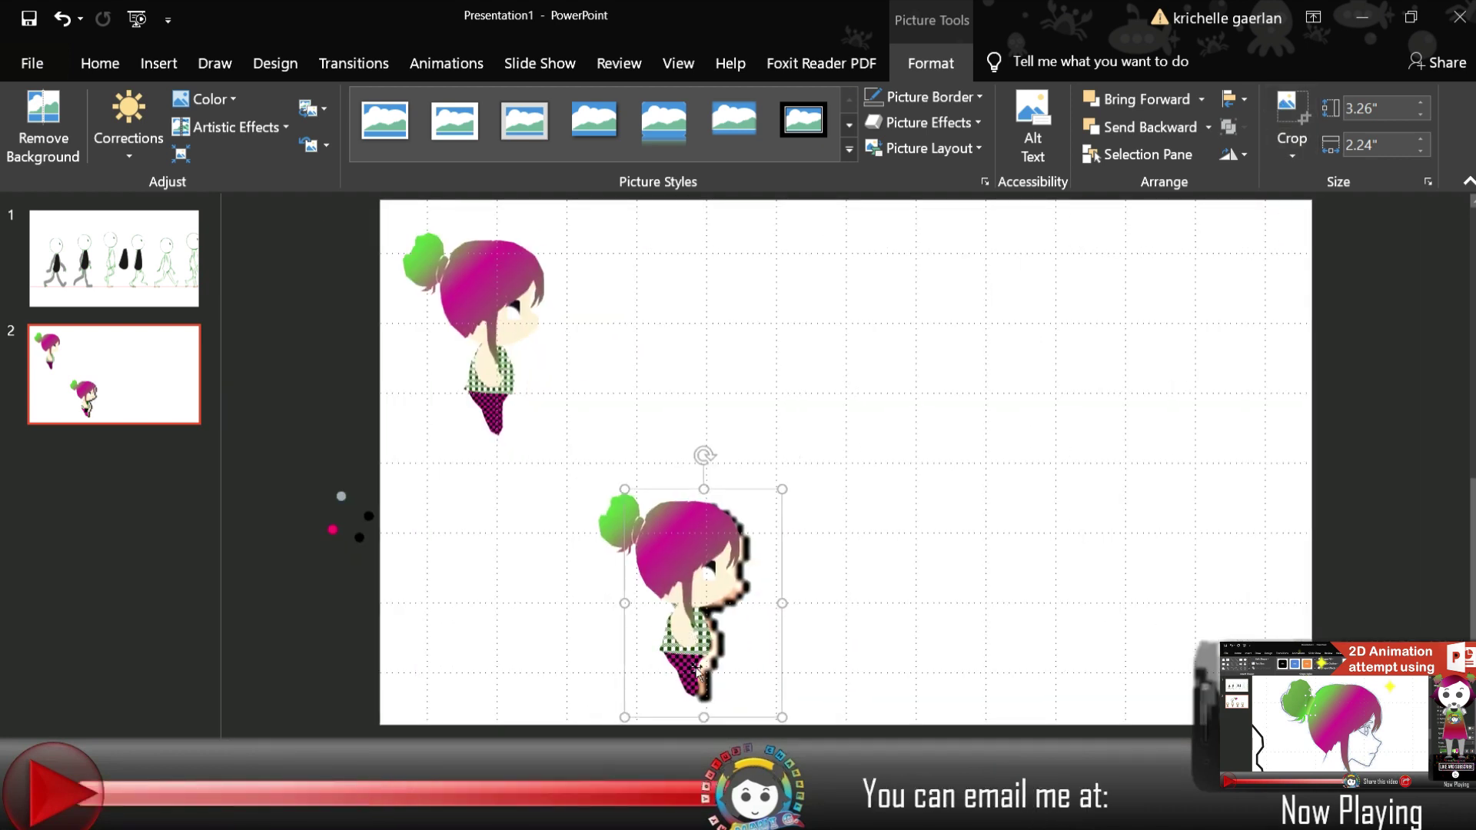
Shift the sprite sheet inside the crop to line the pose up under the lower girl
left_click(1291, 127)
left_click_drag(1015, 454, 966, 454)
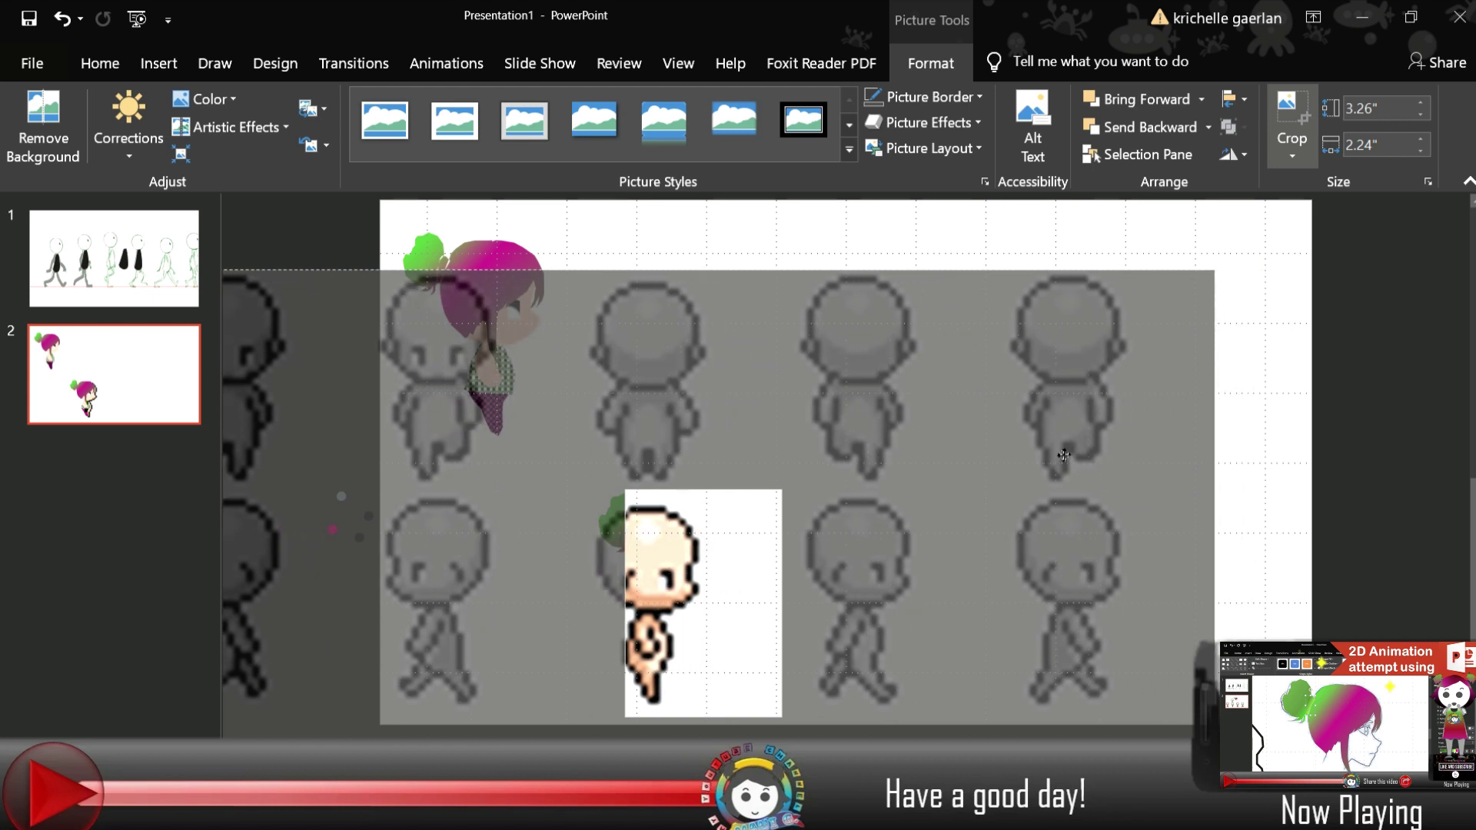
left_click(751, 682)
scroll(730, 630, "up", 2)
scroll(718, 596, "up", 1)
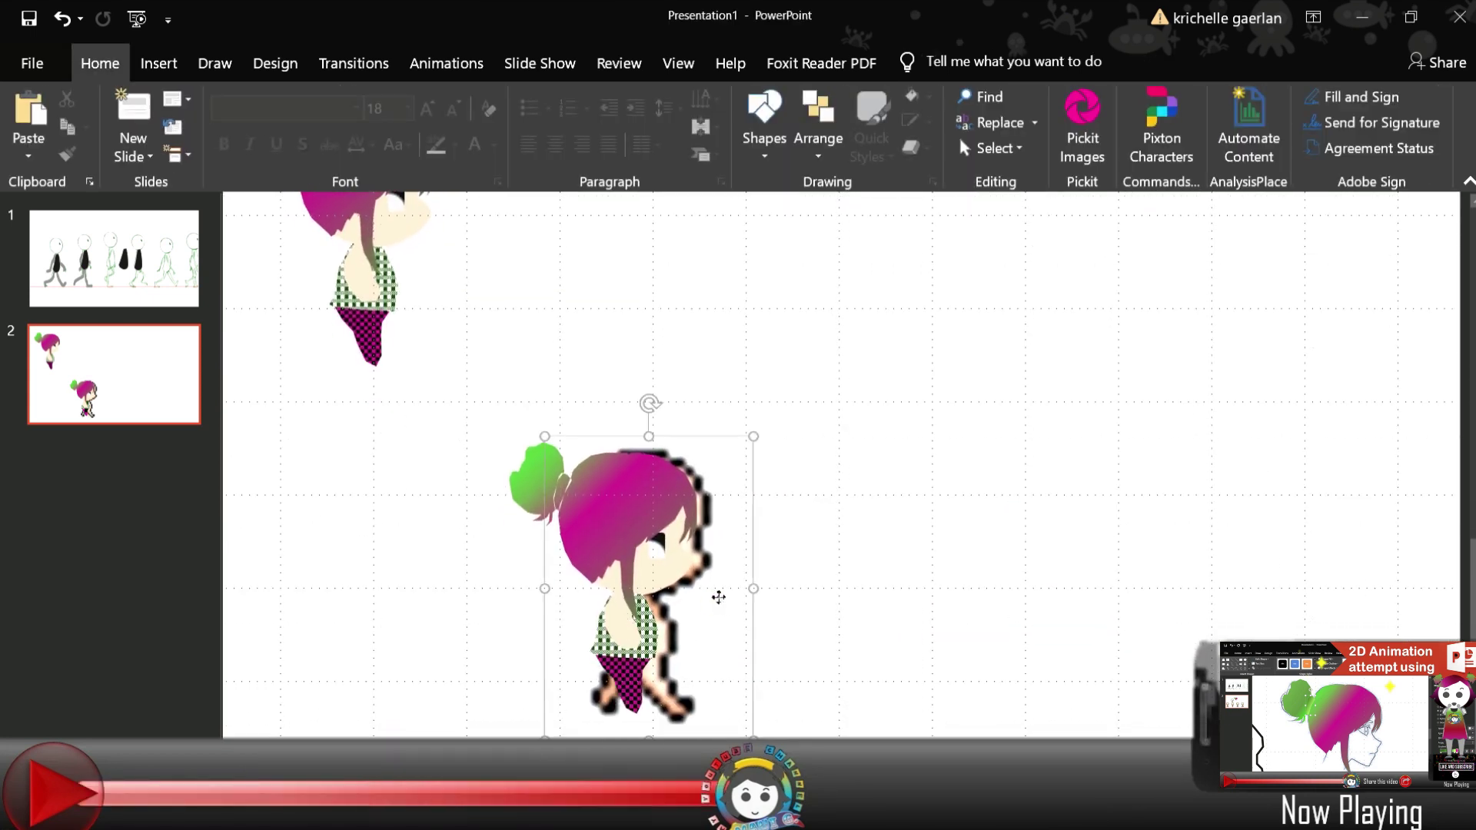
left_click(687, 648)
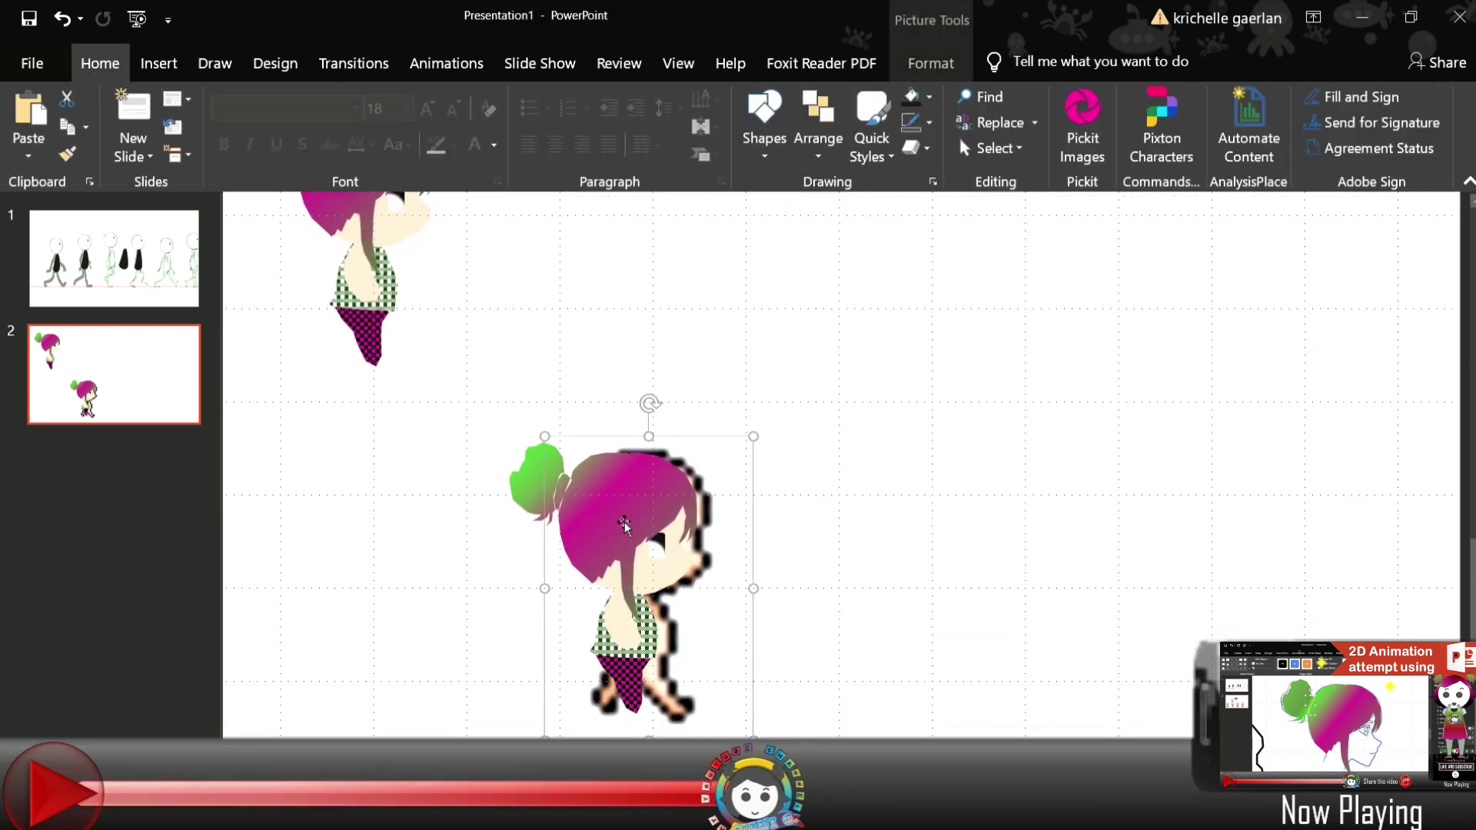
key("ctrl+z")
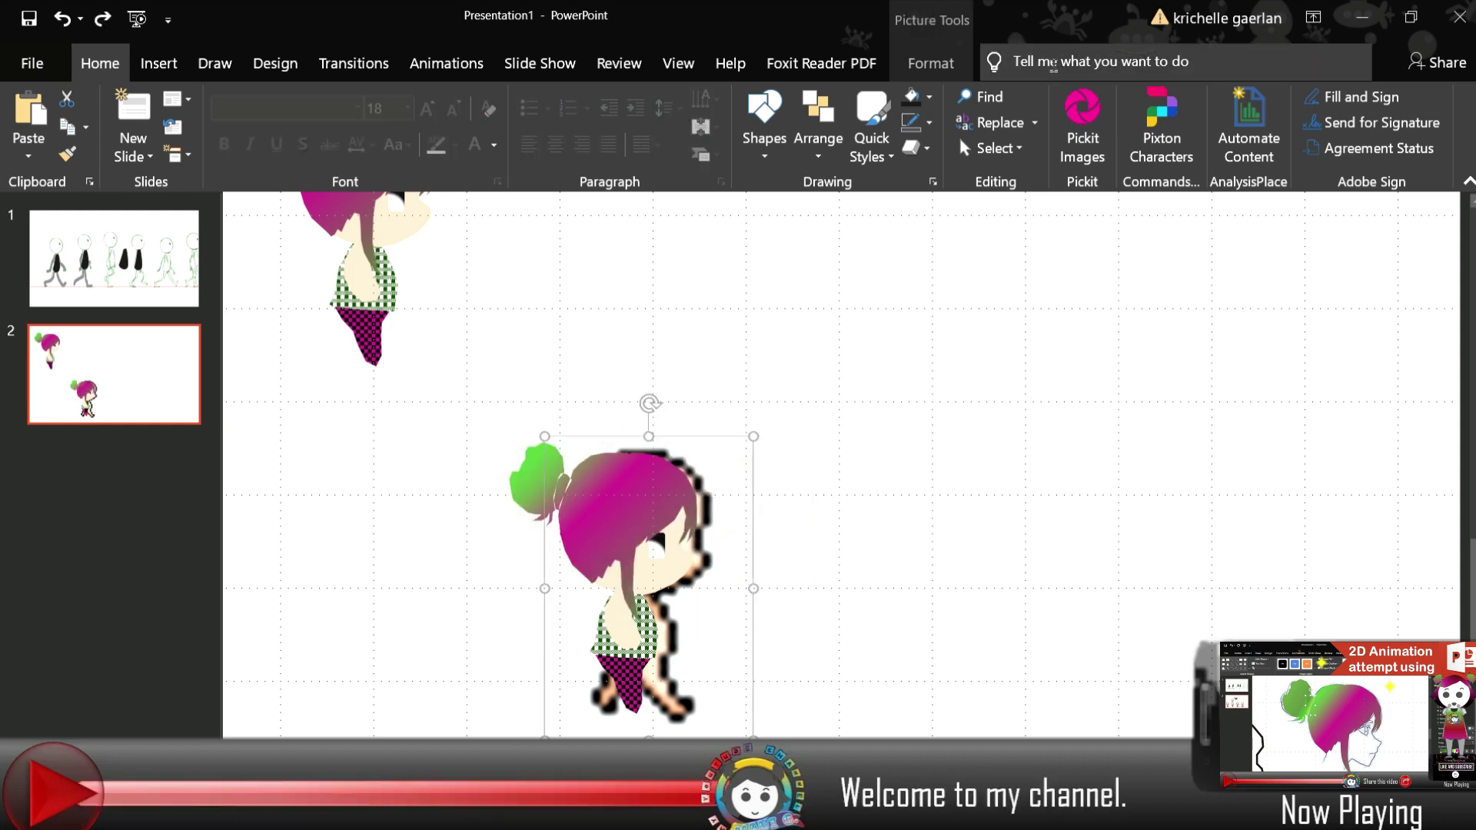
key("ctrl+z")
key("ctrl+y")
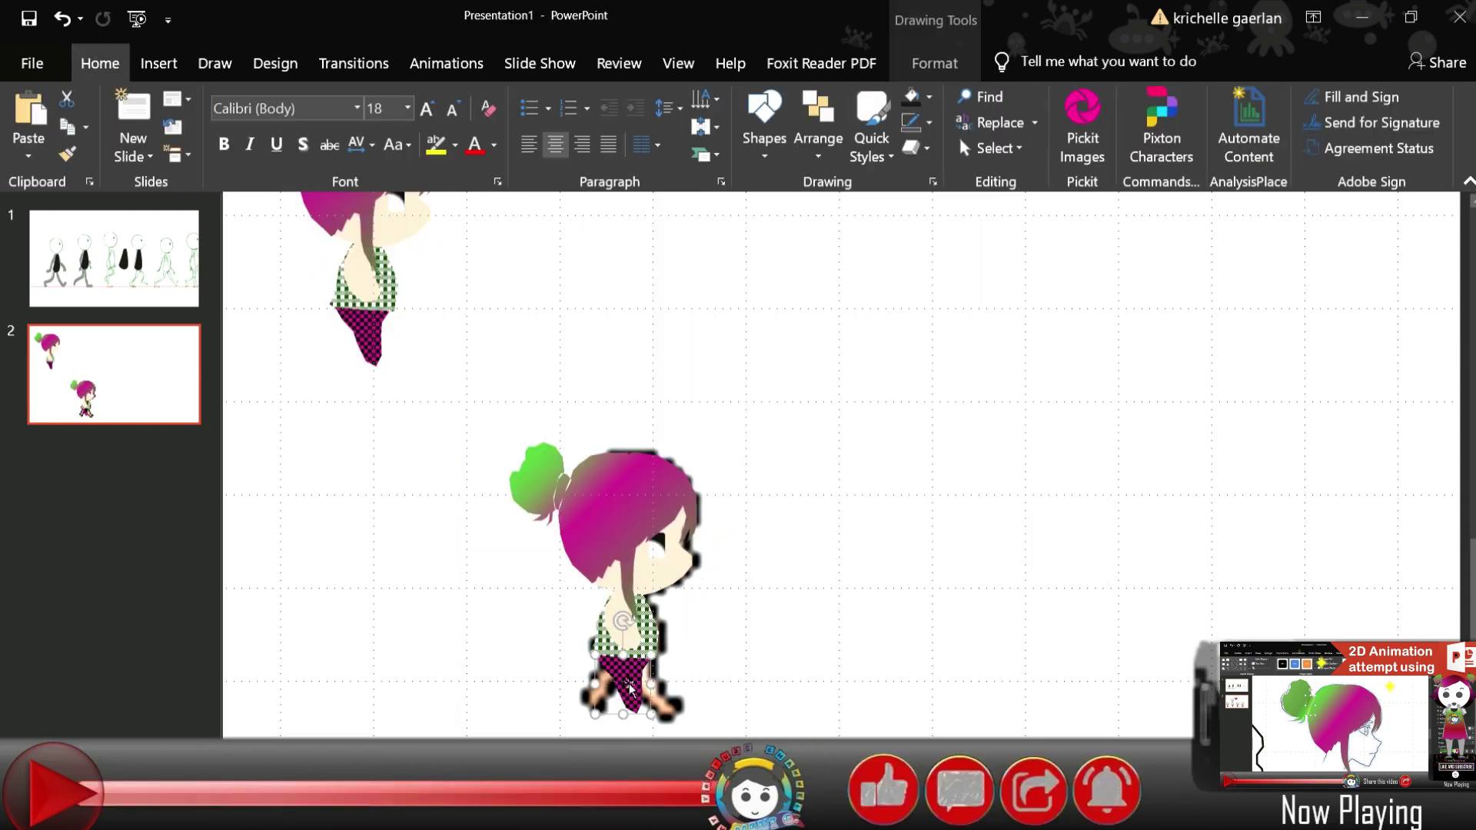
scroll(629, 686, "up", 3, "ctrl")
Trace the lower girl's legs as a freeform and give them a pink checker pattern fill
left_click(158, 63)
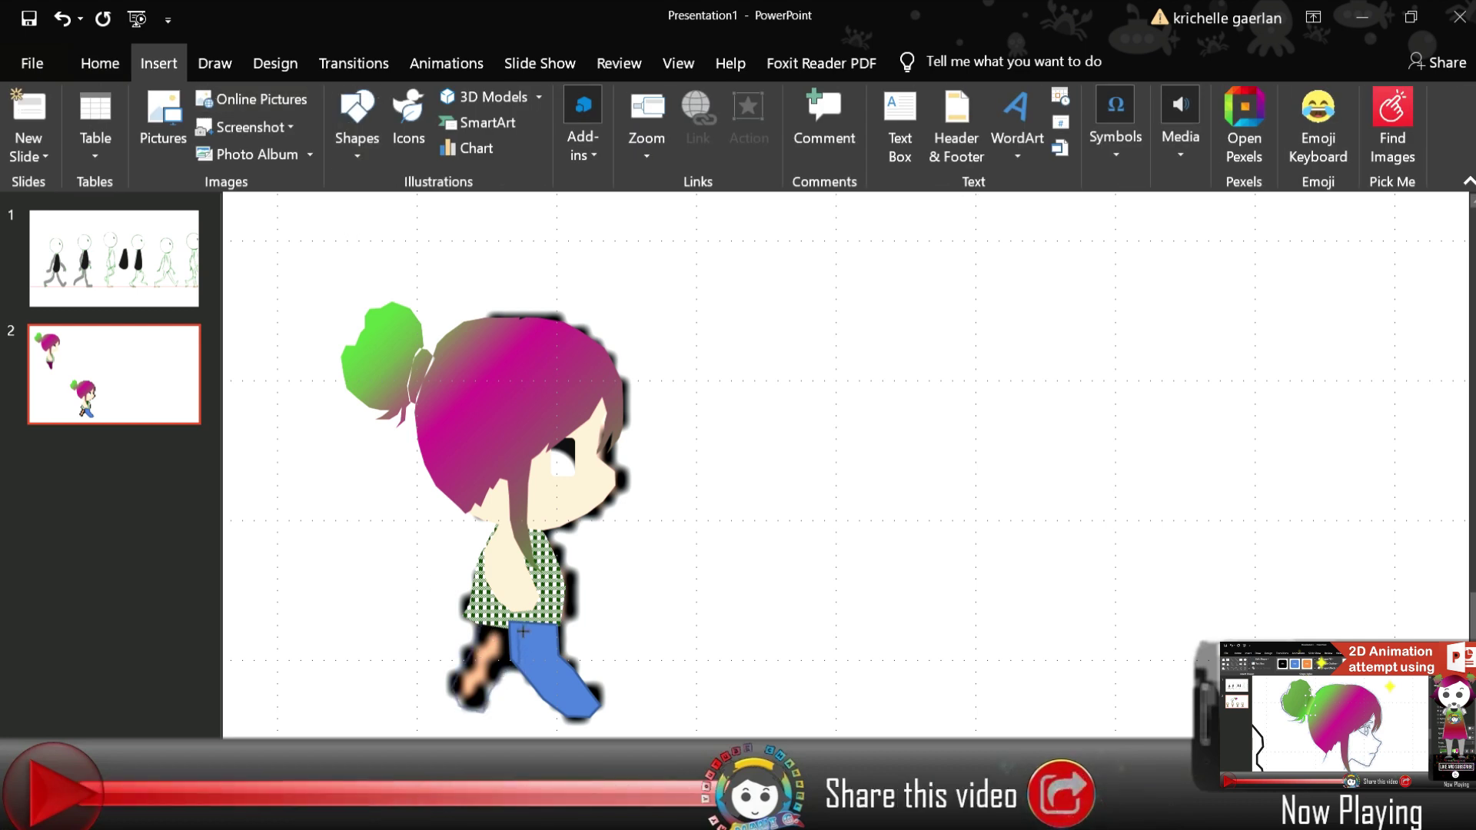
left_click(508, 641)
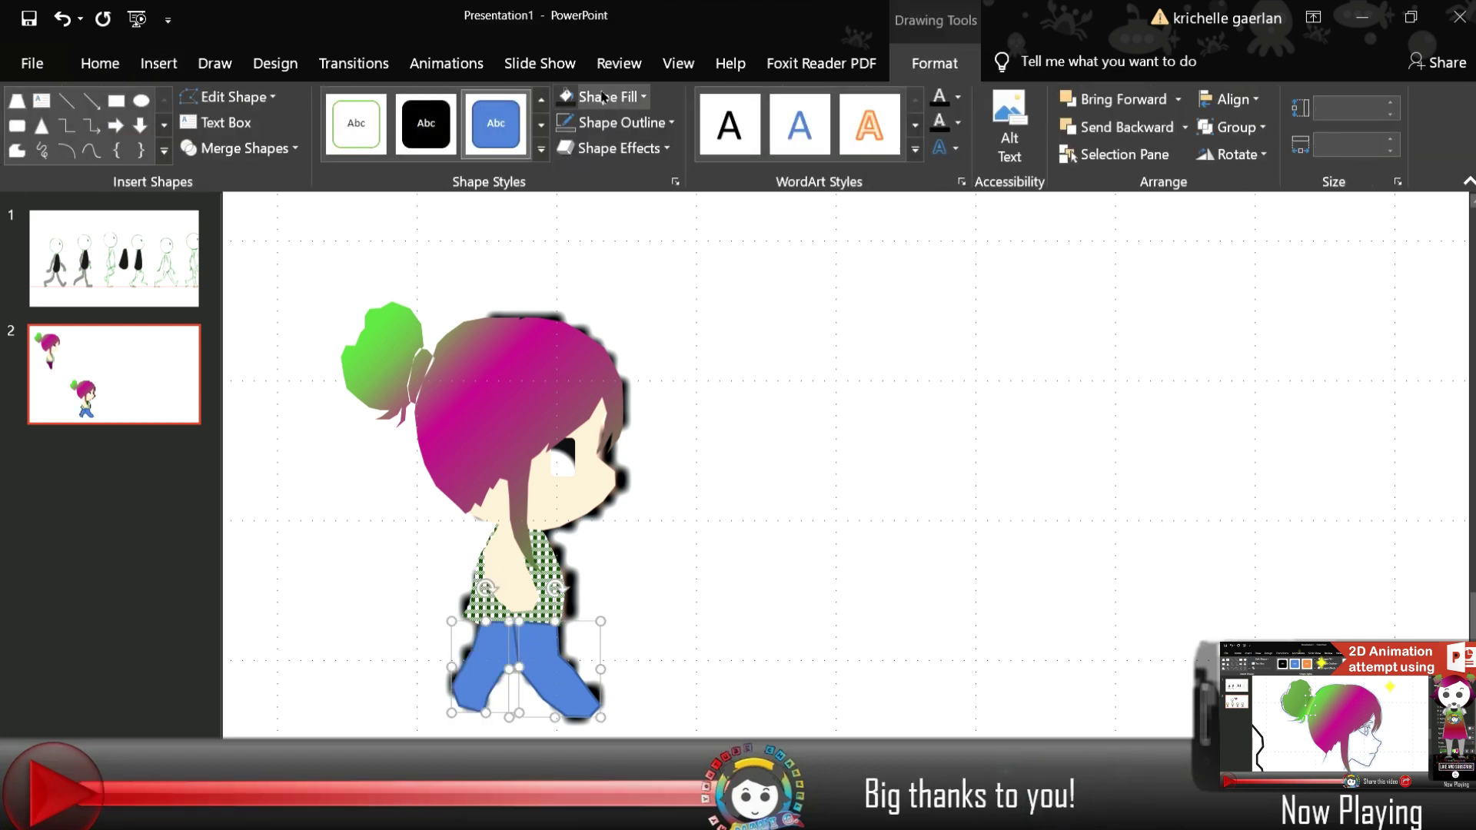
key("Escape")
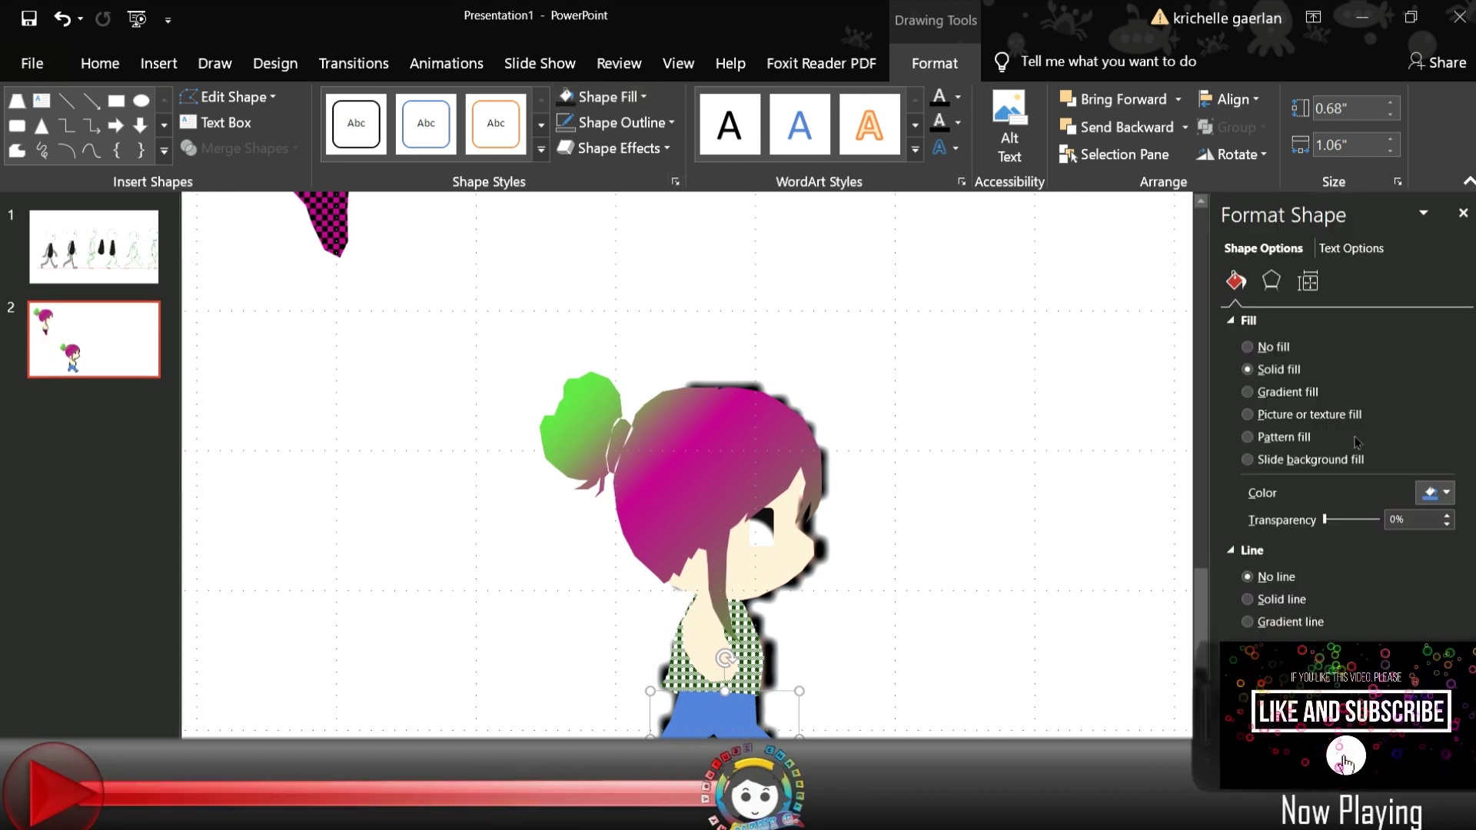
left_click(1283, 436)
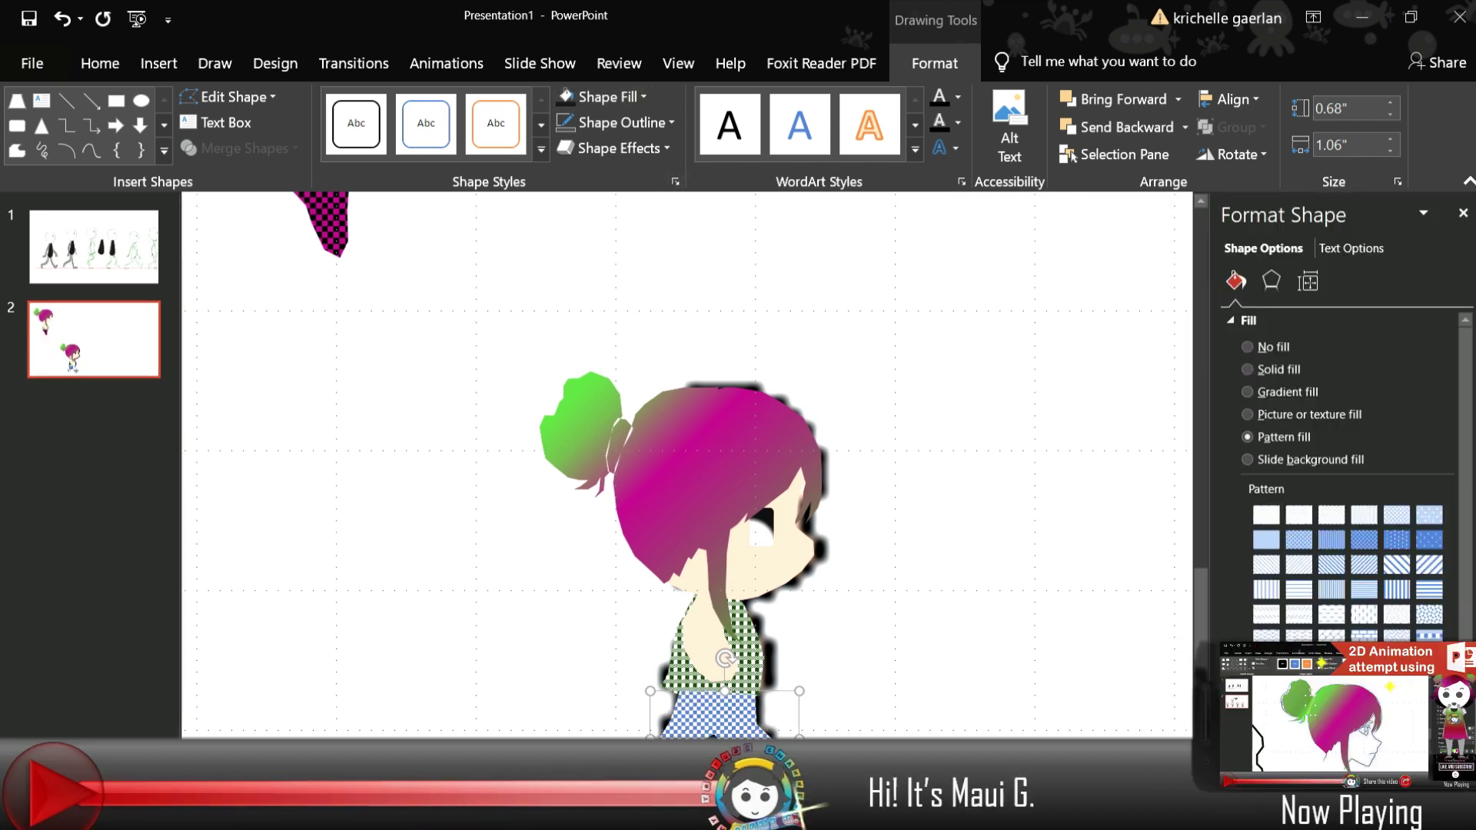
left_click(894, 517)
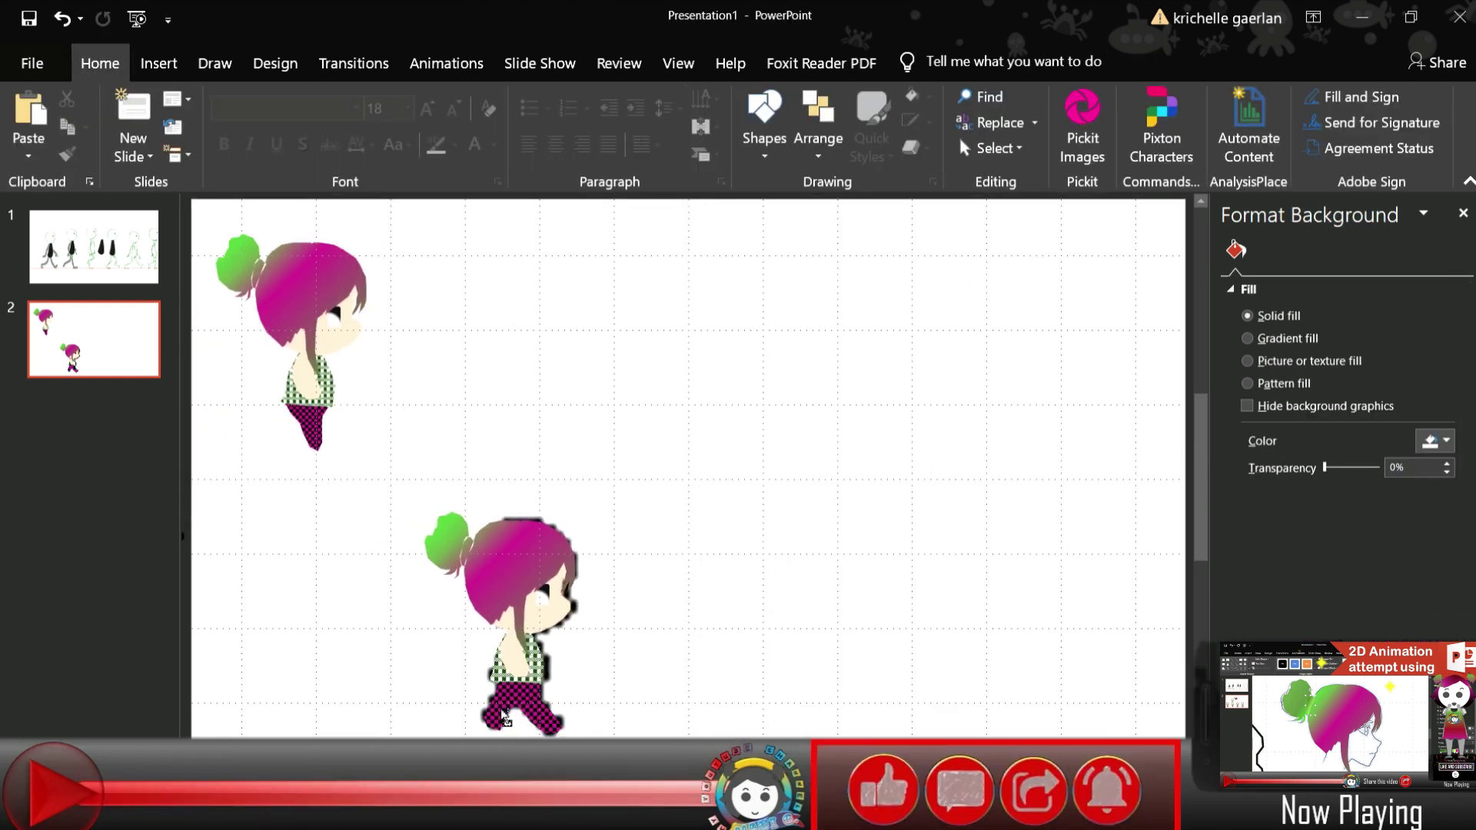
Select the lower girl's legs, torso, head piece and hair together
left_click(504, 718)
left_click(542, 673, "shift")
left_click(554, 605, "shift")
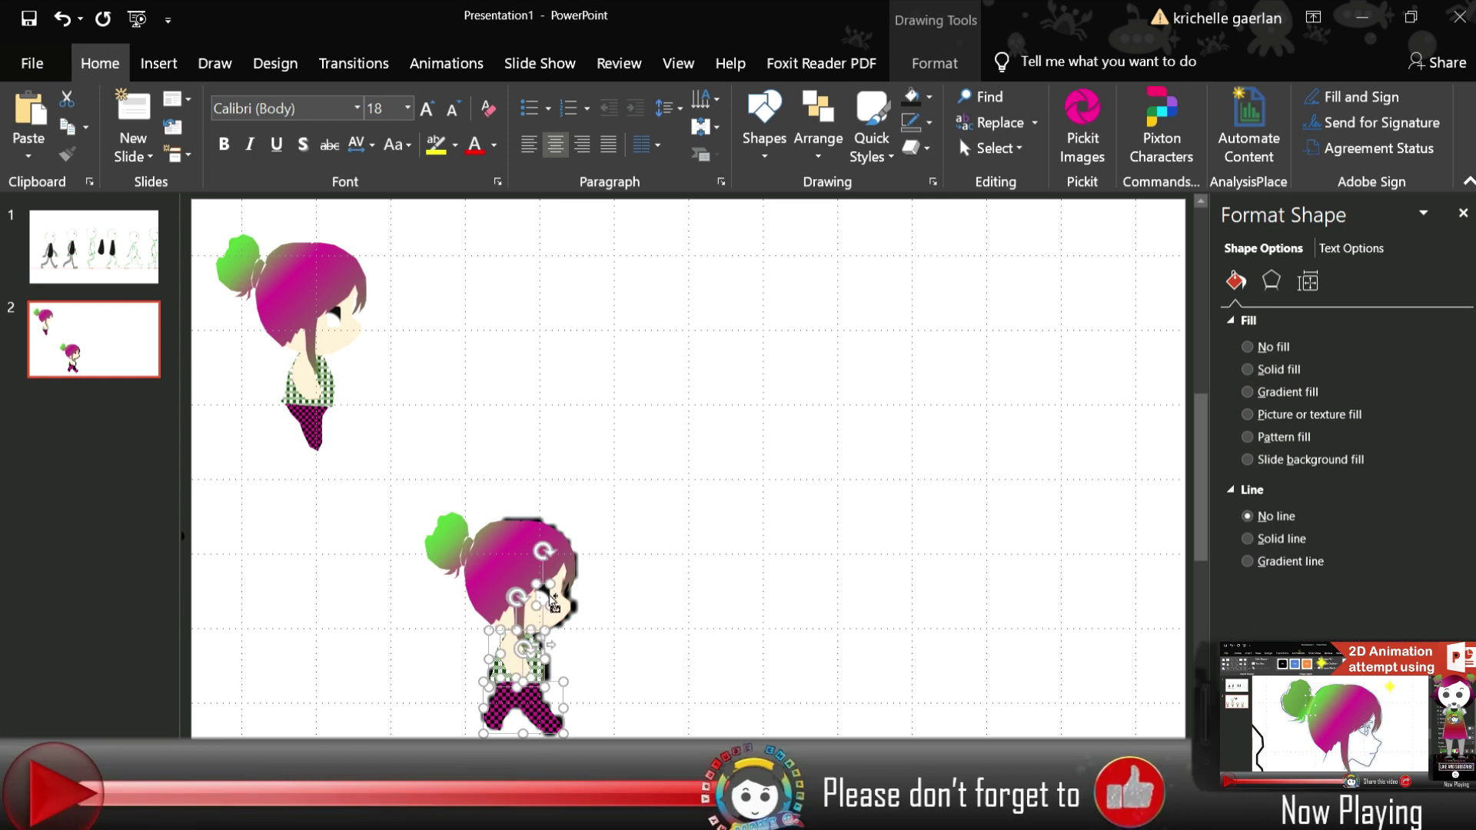
left_click(496, 540, "shift")
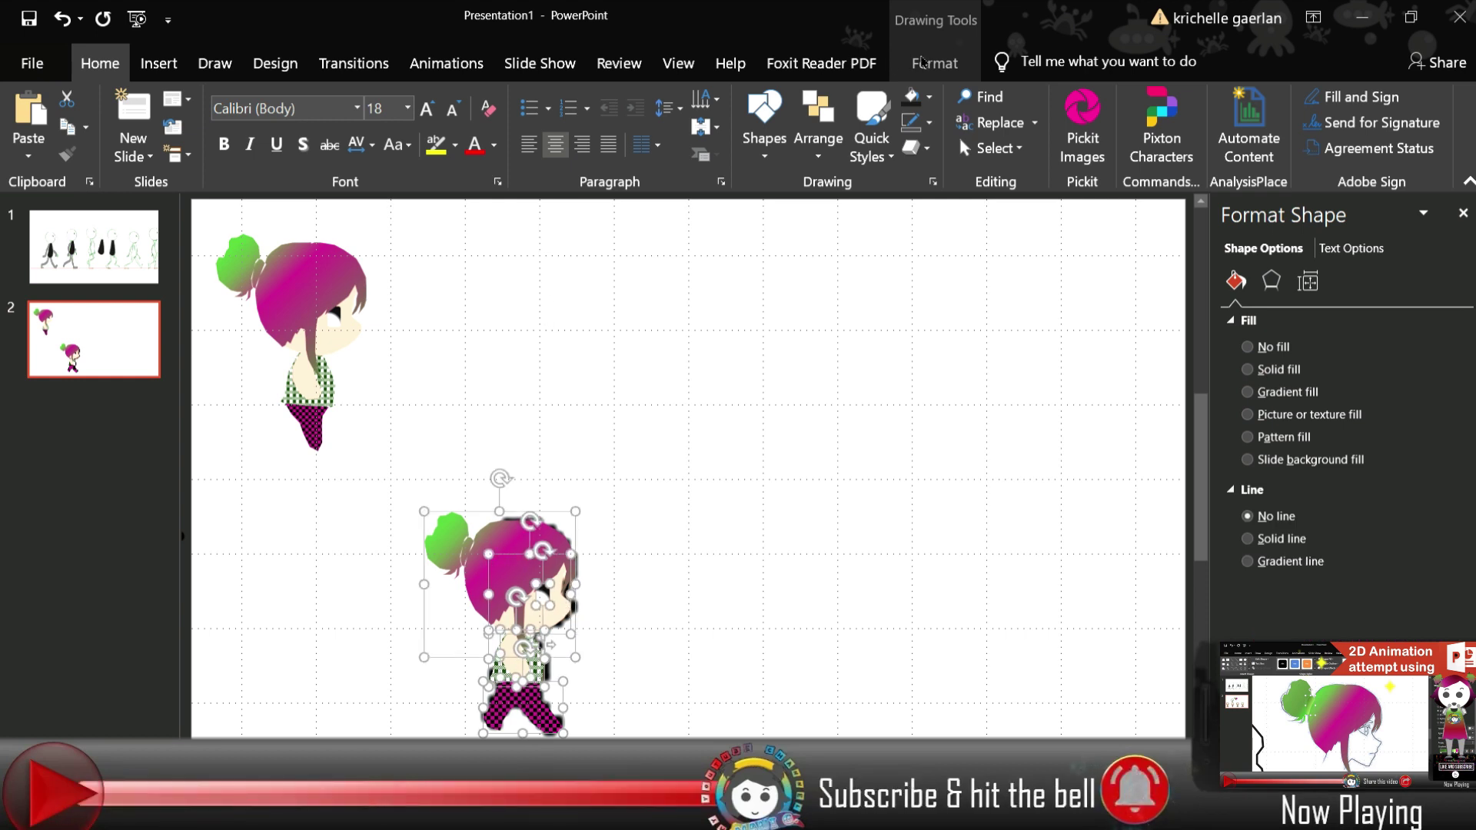
Group the lower girl's pieces and paste a picture copy at the top middle
left_click(932, 63)
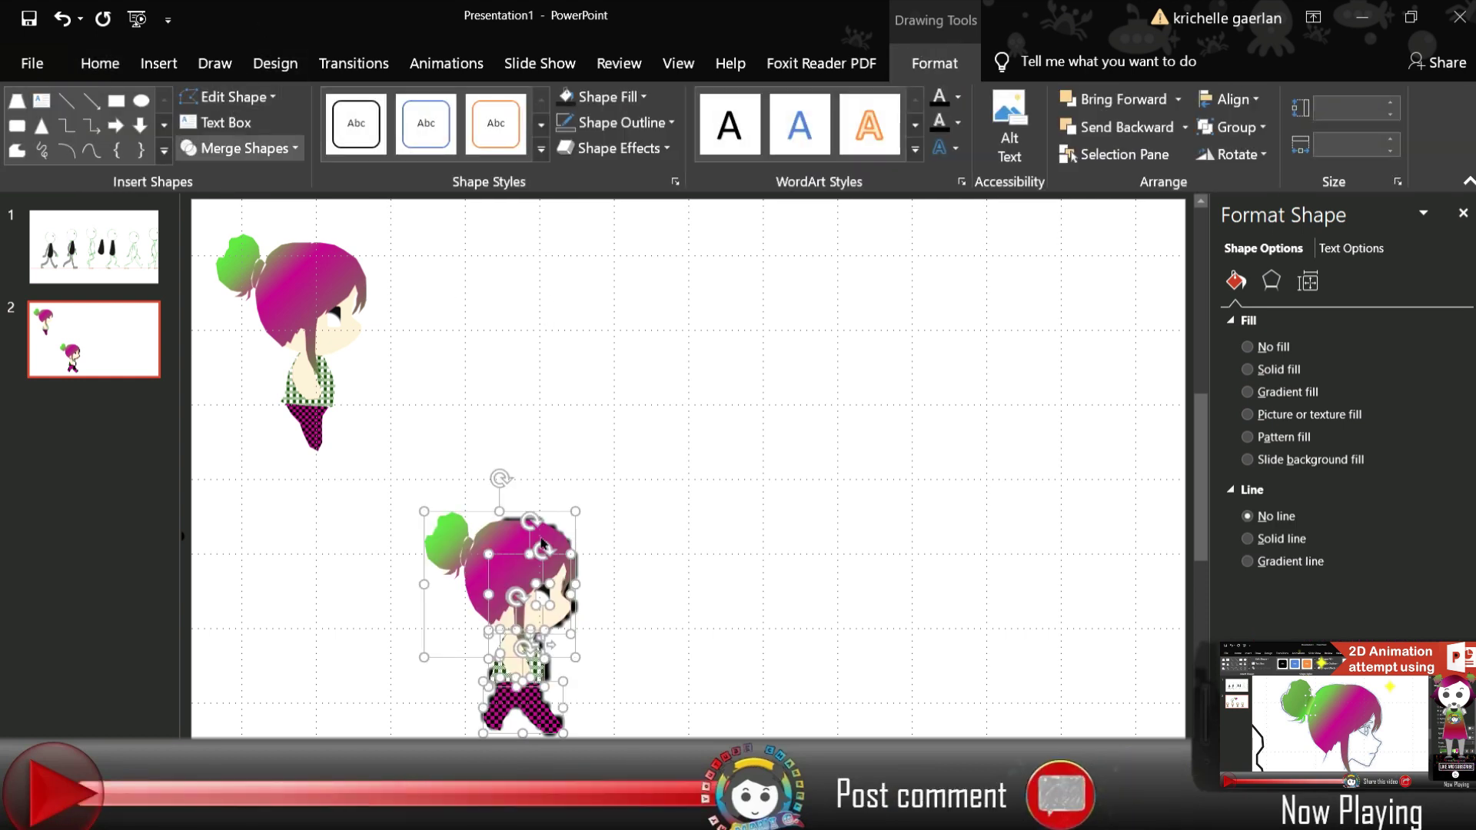
key("ctrl+g")
left_click(322, 331)
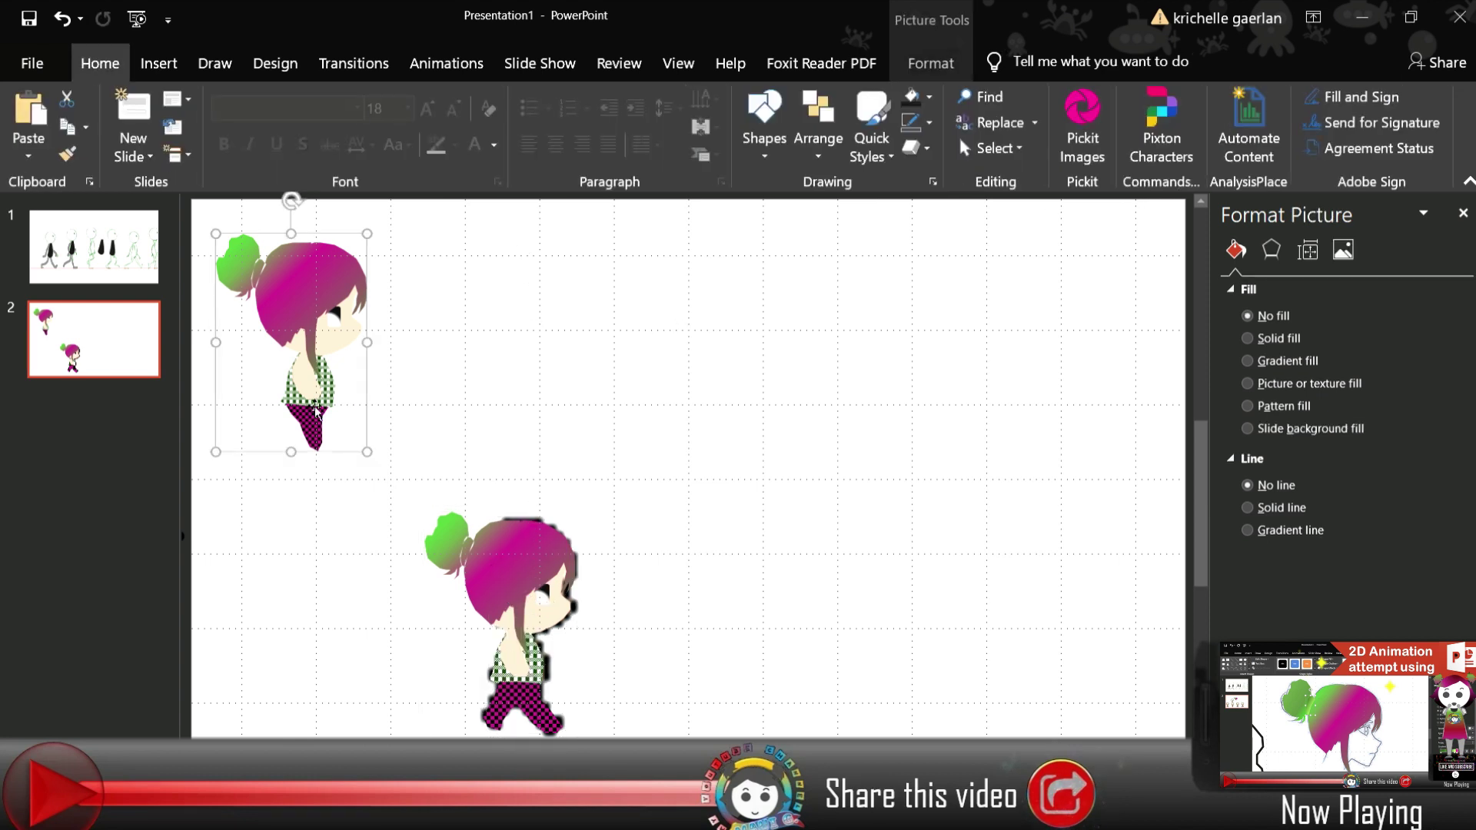
left_click(525, 547)
left_click(543, 395)
key("ctrl+v")
left_click_drag(699, 538, 480, 425)
left_click(699, 402)
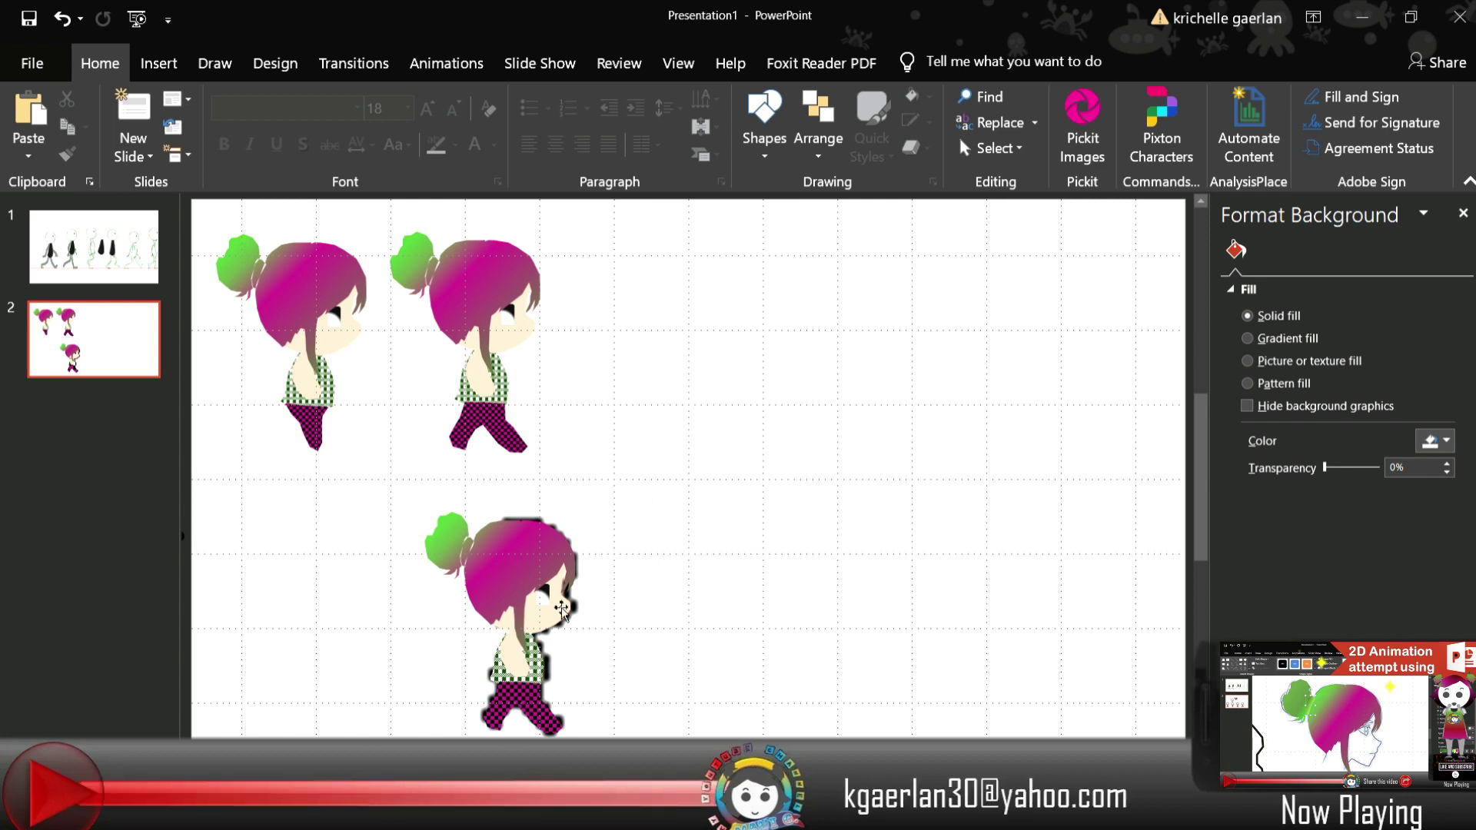
Crop and reposition the sprite picture, delete the extra copy, and move the girl left
left_click(530, 615)
left_click(1271, 99)
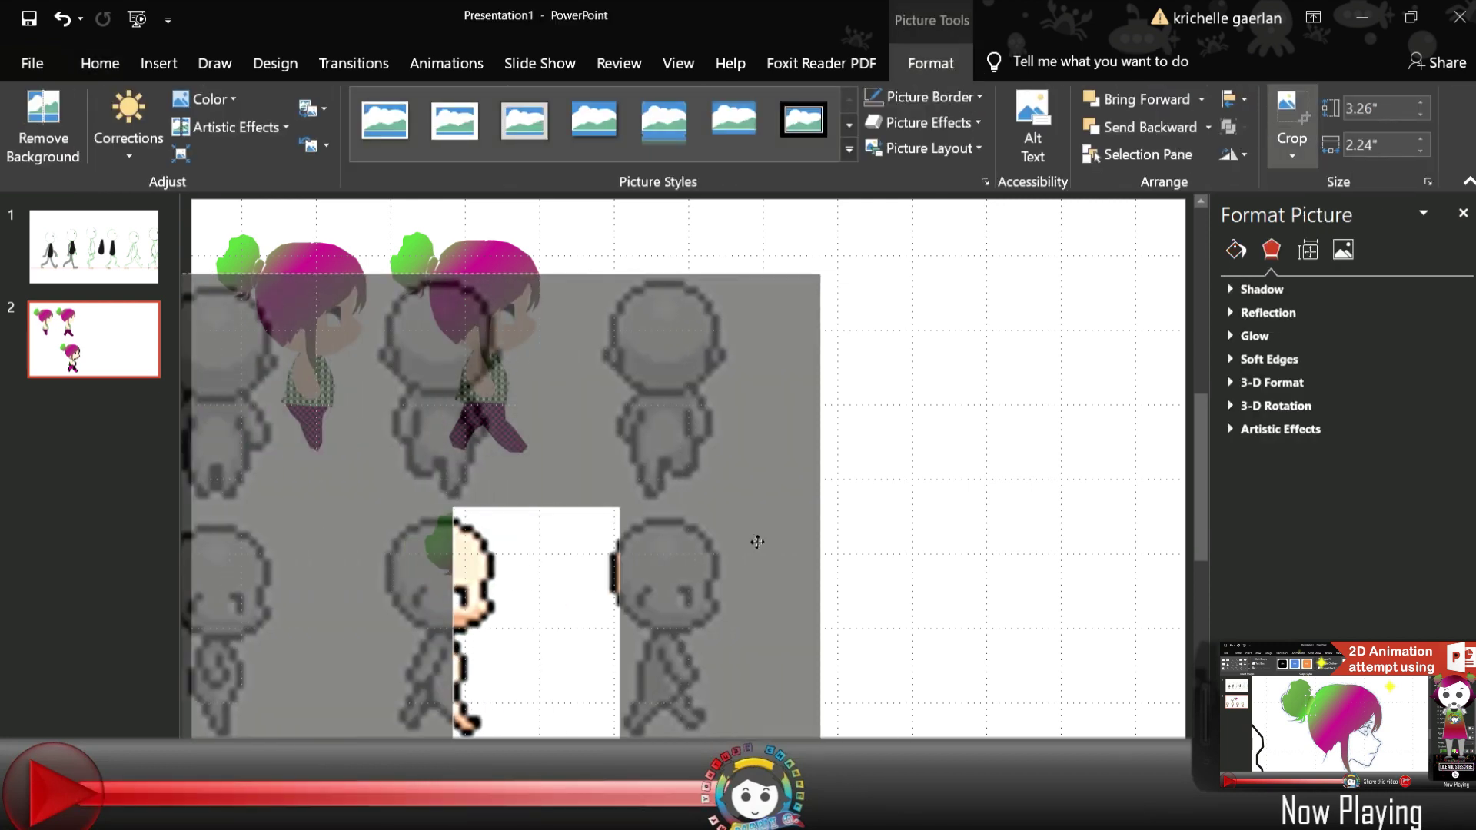
left_click(637, 607)
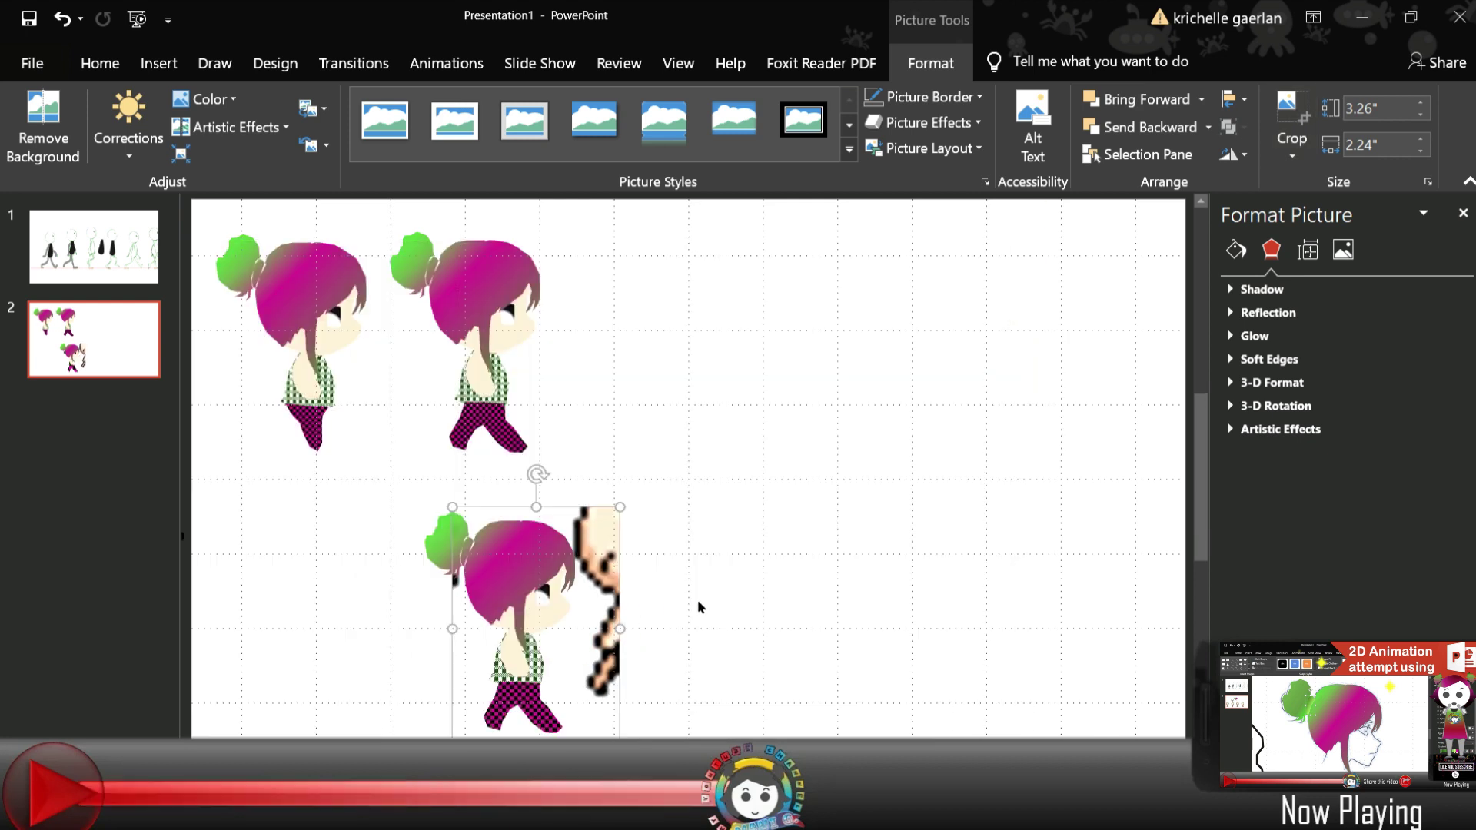
left_click_drag(699, 602, 707, 465)
key("Delete")
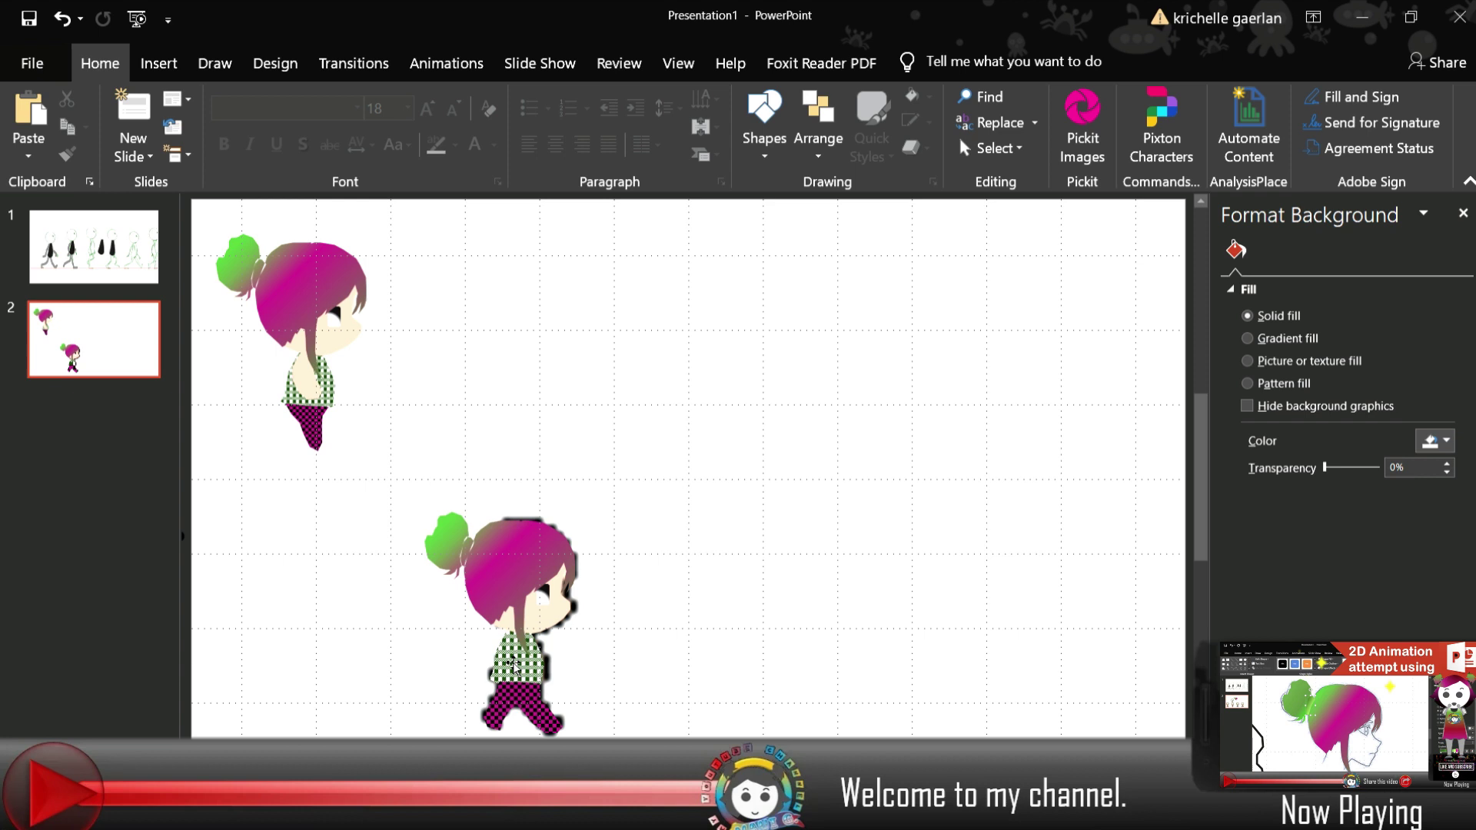
left_click_drag(577, 668, 473, 668)
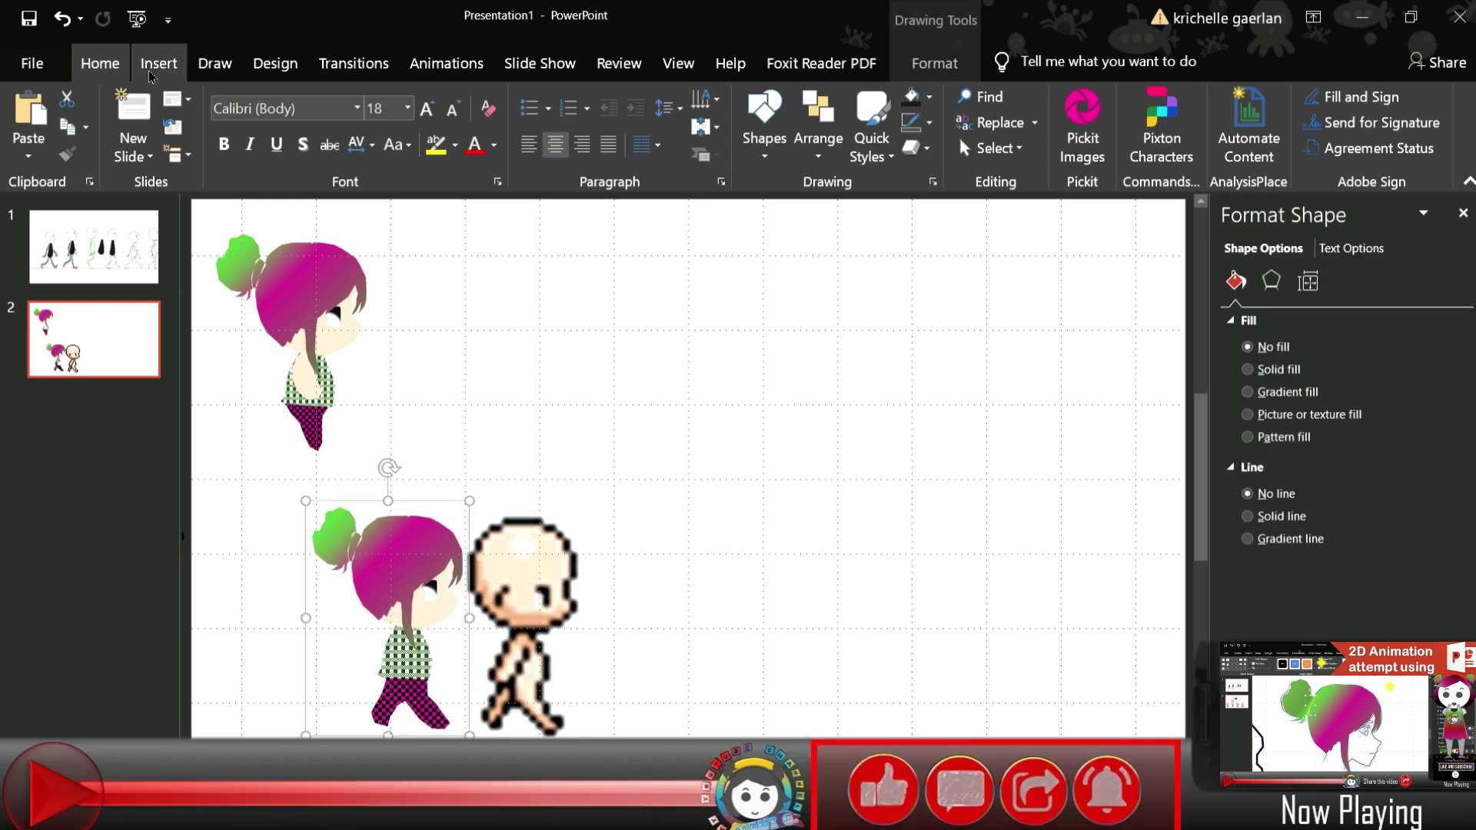
Draw a skin-coloured freeform arm over the bald figure and tuck it behind the girl's shirt
left_click(158, 63)
scroll(736, 580, "up", 2)
scroll(736, 580, "up", 1)
left_click(854, 605)
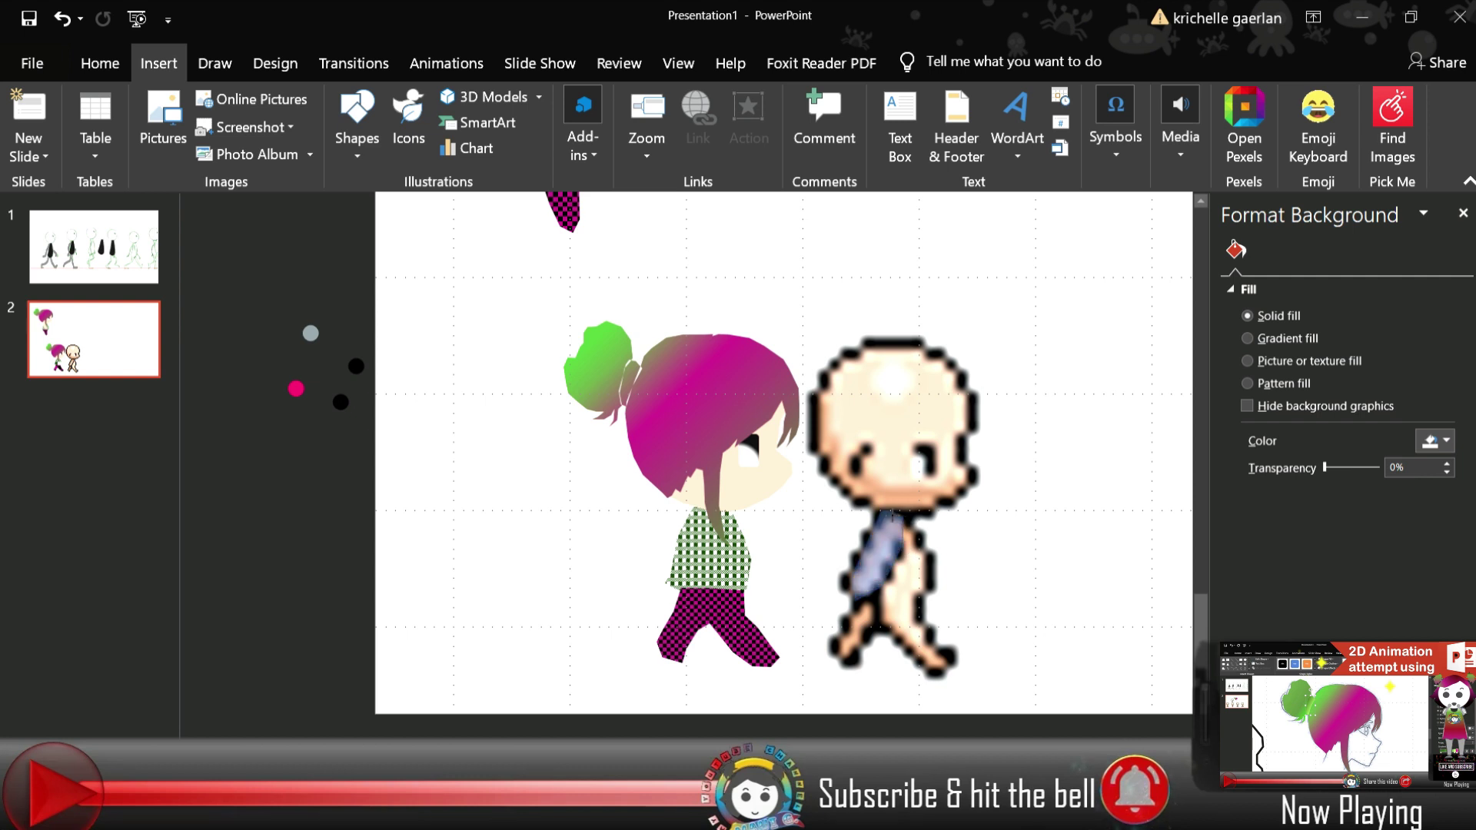
left_click_drag(903, 513, 880, 513)
left_click(1430, 492)
scroll(749, 701, "up", 2)
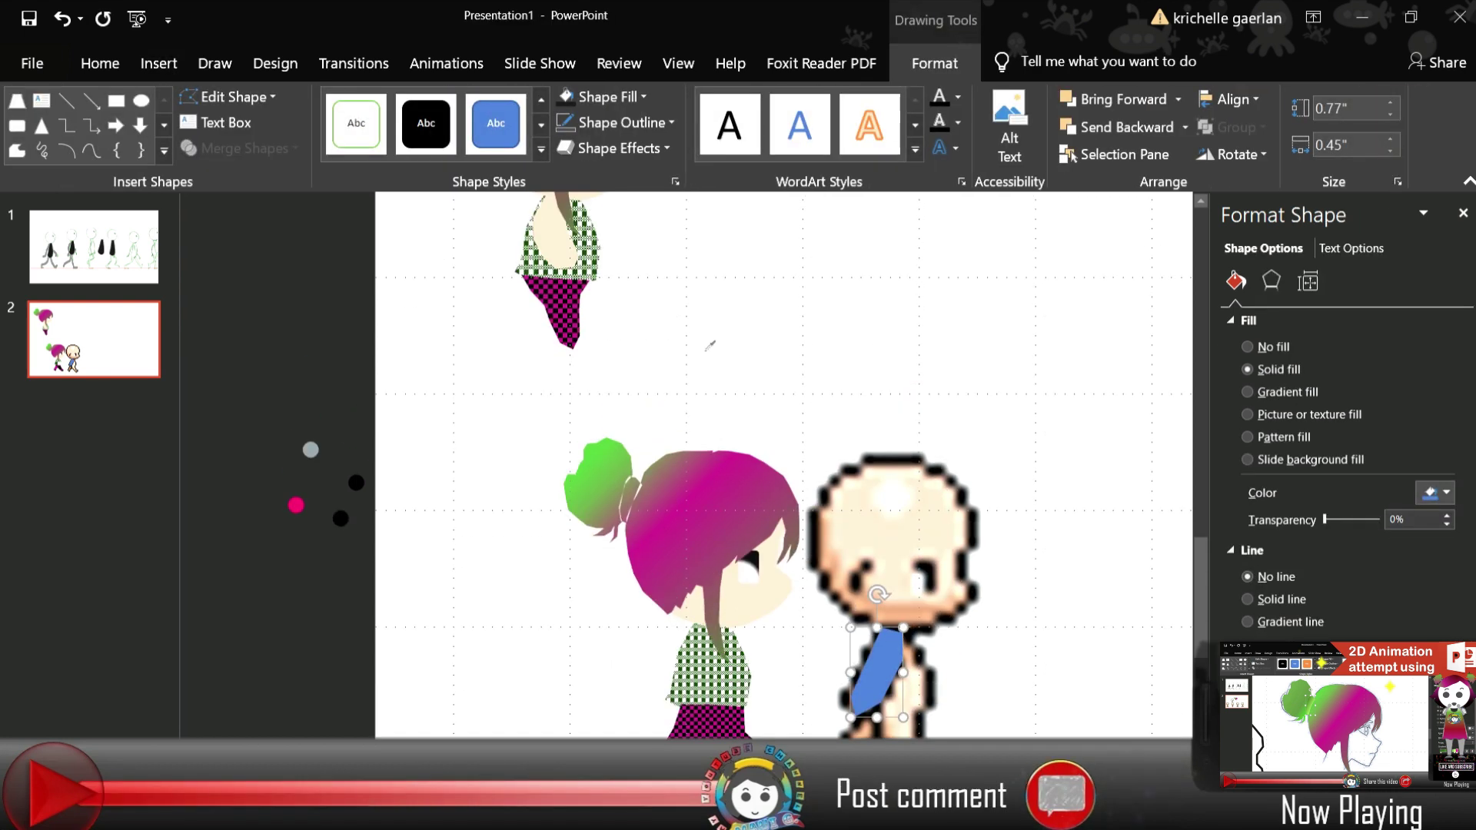
left_click_drag(750, 701, 763, 632)
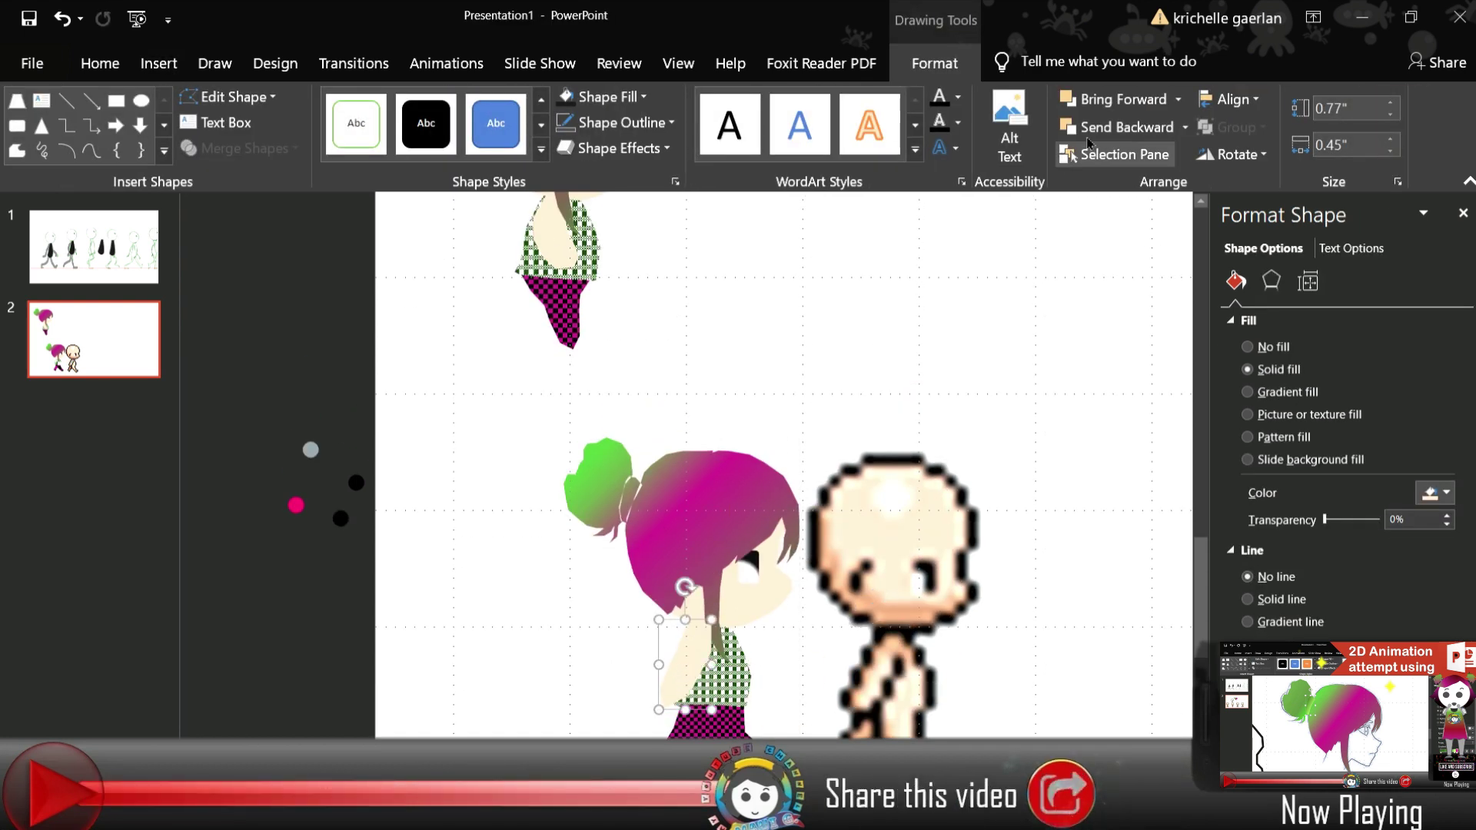
Paste a picture copy of the girl and line it up in the top row
left_click(727, 521)
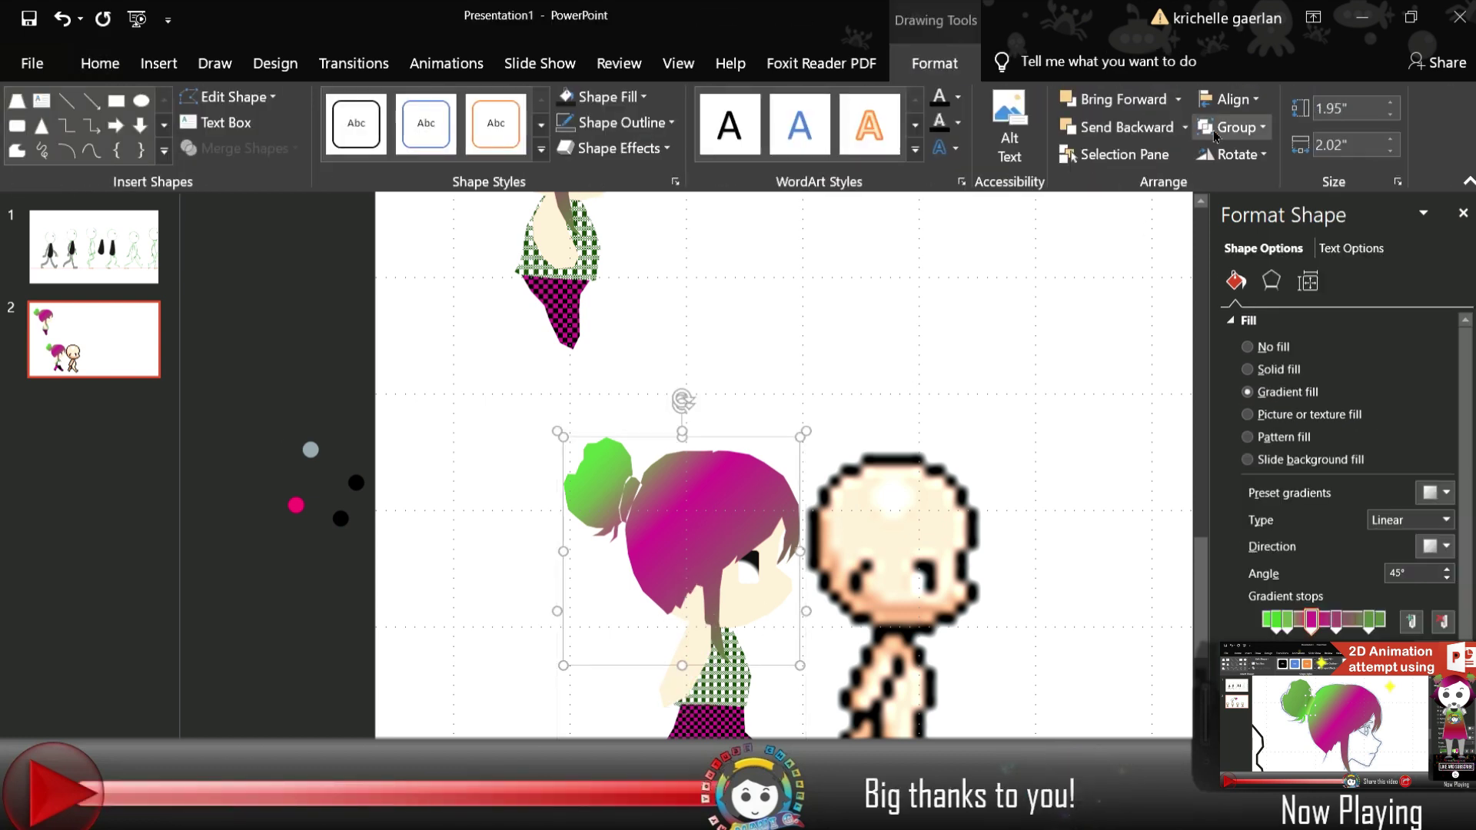
left_click(649, 650)
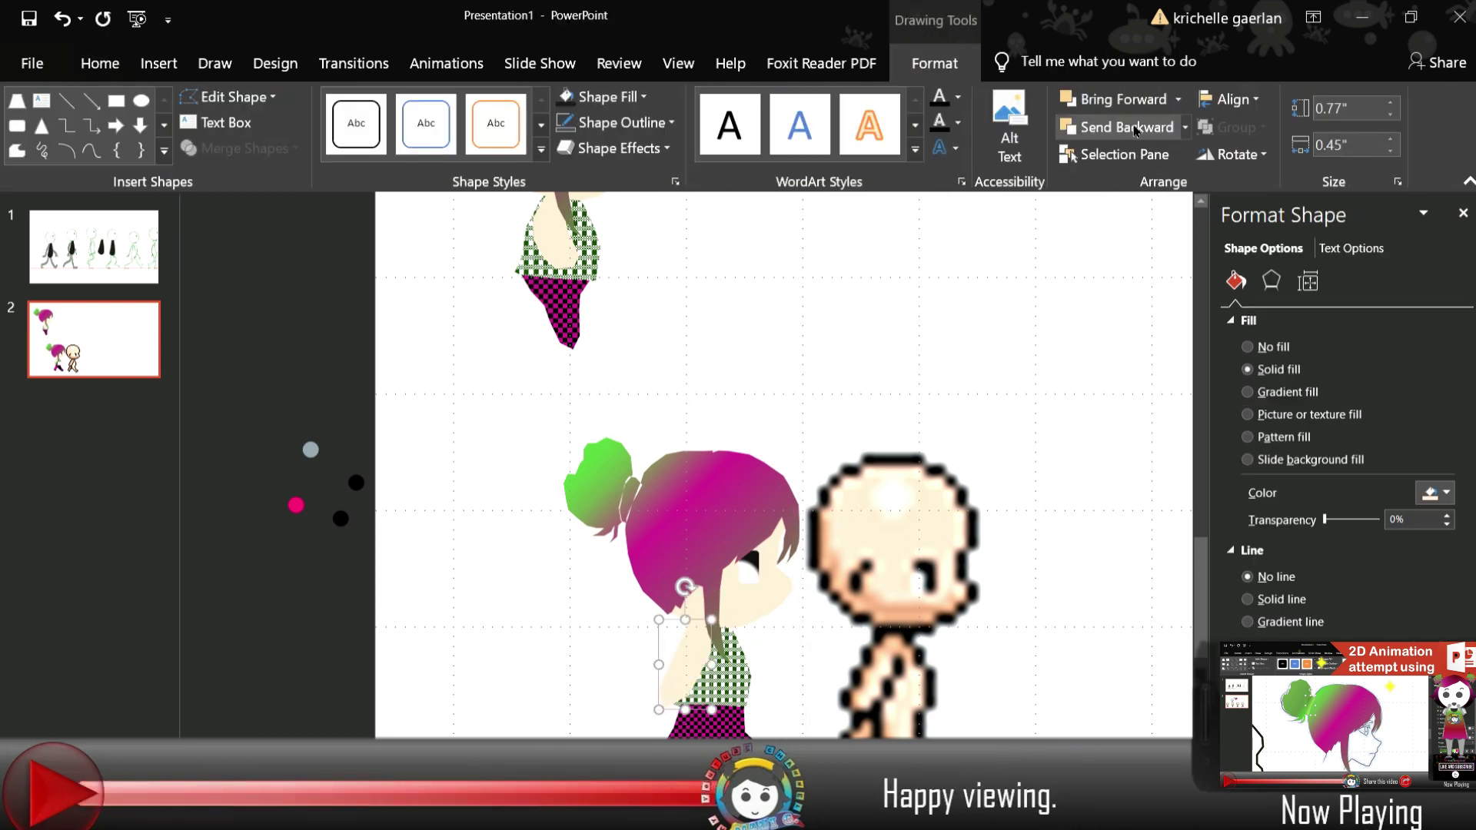
left_click(385, 625)
left_click(688, 689)
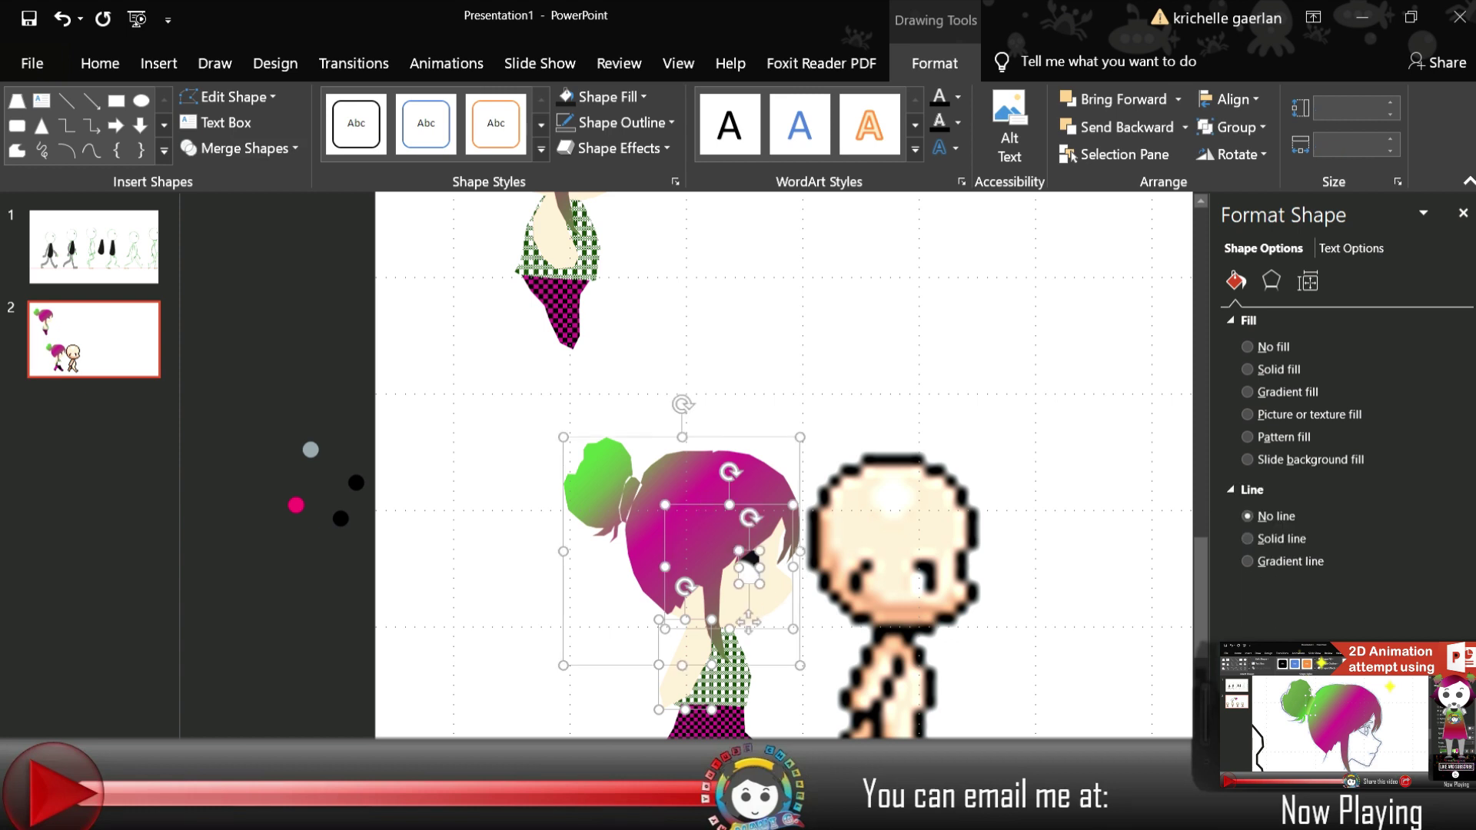
left_click(875, 332)
key("ctrl+v")
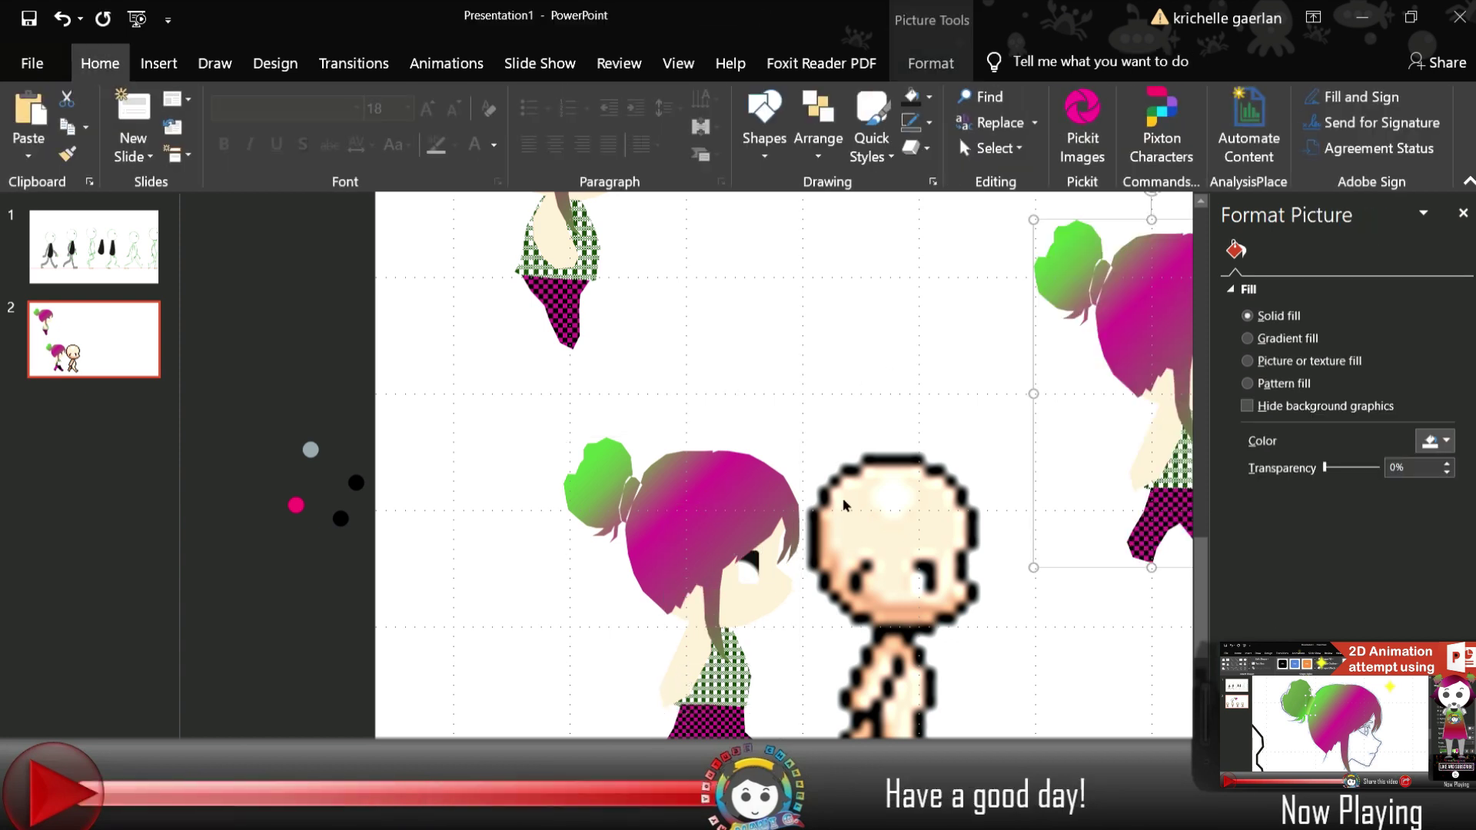
scroll(875, 332, "right", 5)
mouse_move(815, 361)
left_mouse_down()
mouse_move(550, 378)
mouse_move(476, 355)
left_mouse_up()
left_click(472, 469)
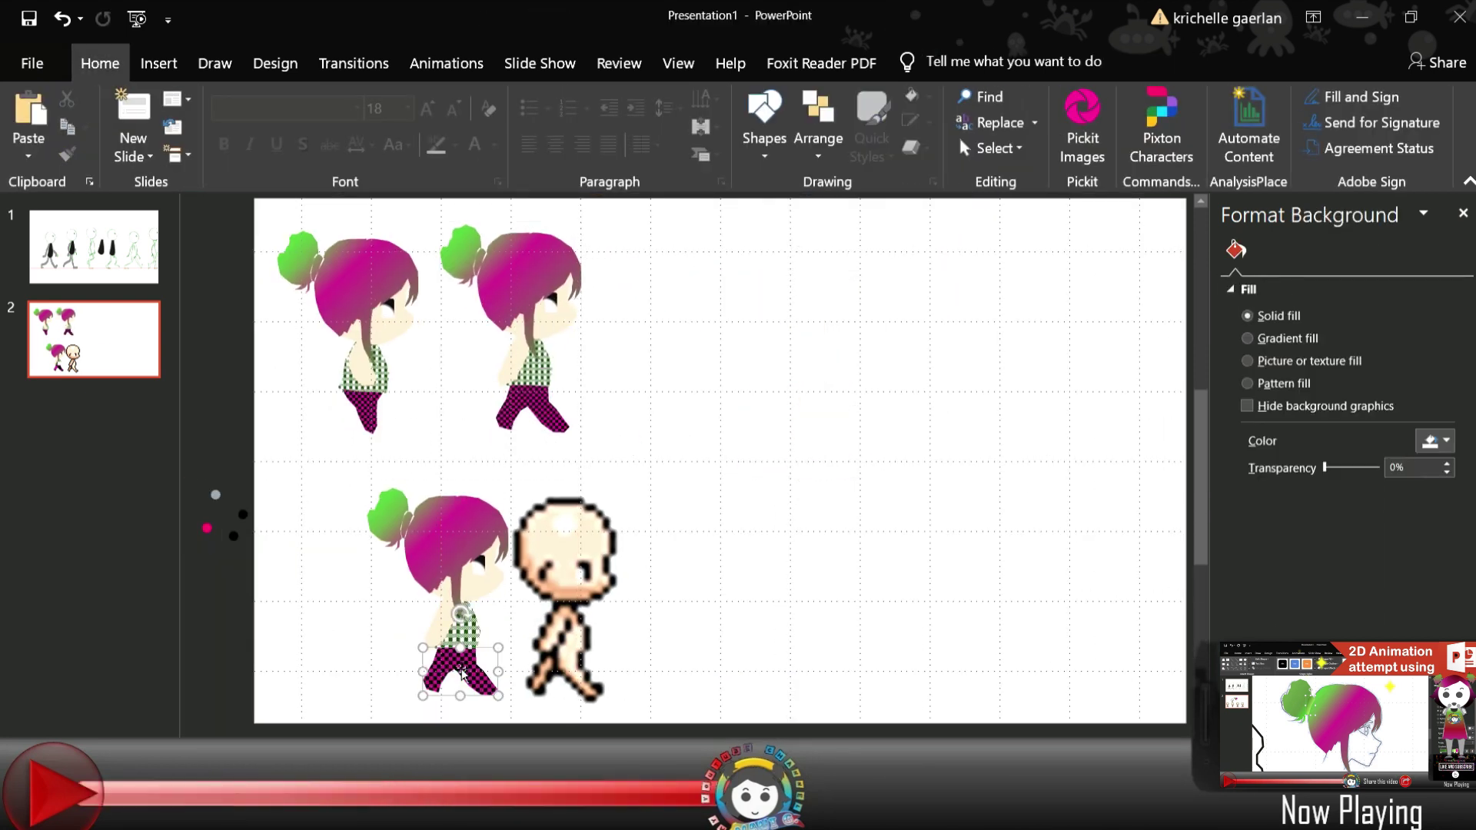
Delete the lower girl's legs and briefly crop the bald figure picture
left_click(471, 688)
key("Delete")
left_click(538, 660)
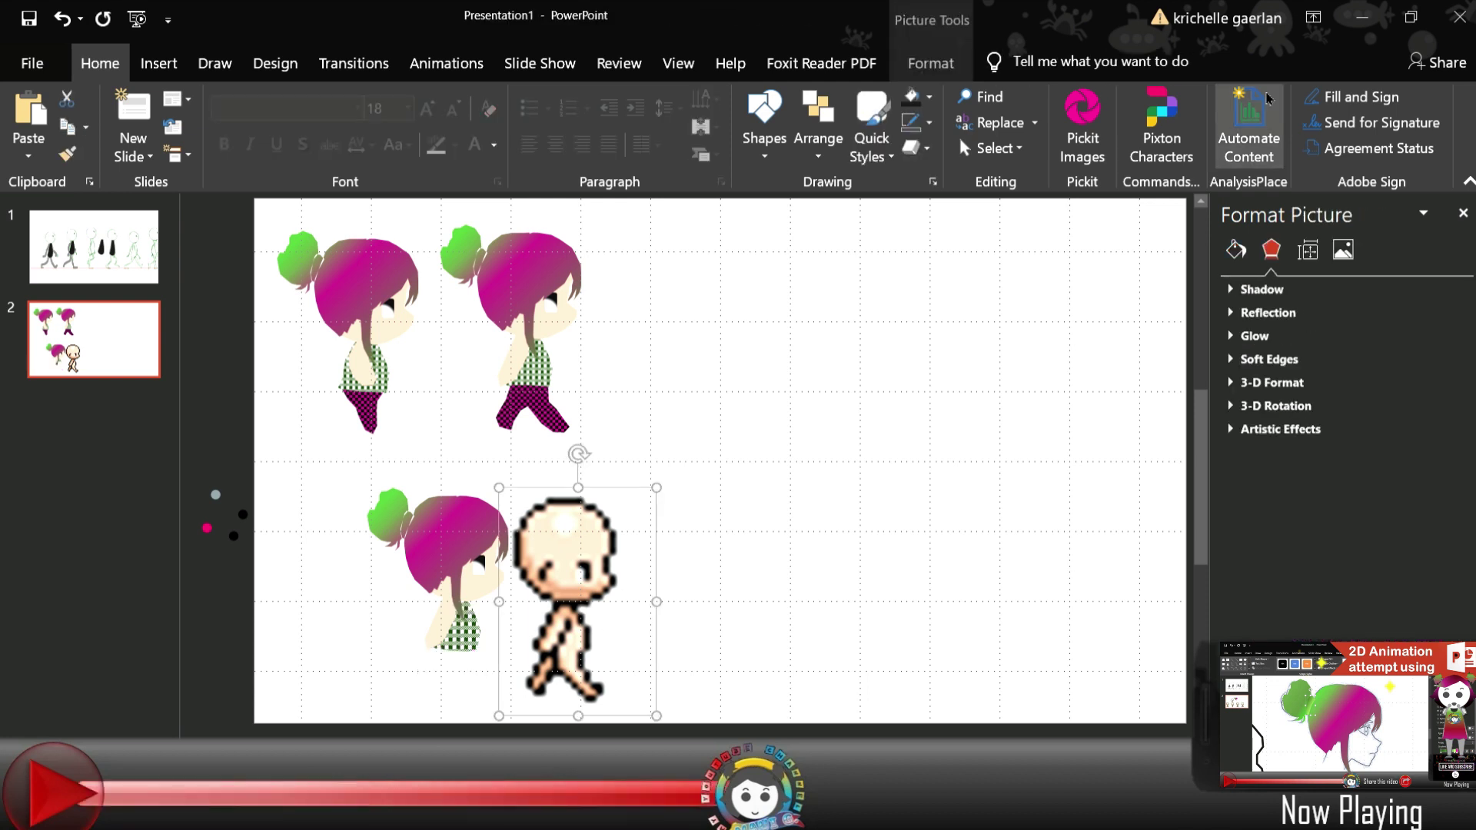
left_click(930, 63)
left_click(1291, 127)
left_click(1038, 615)
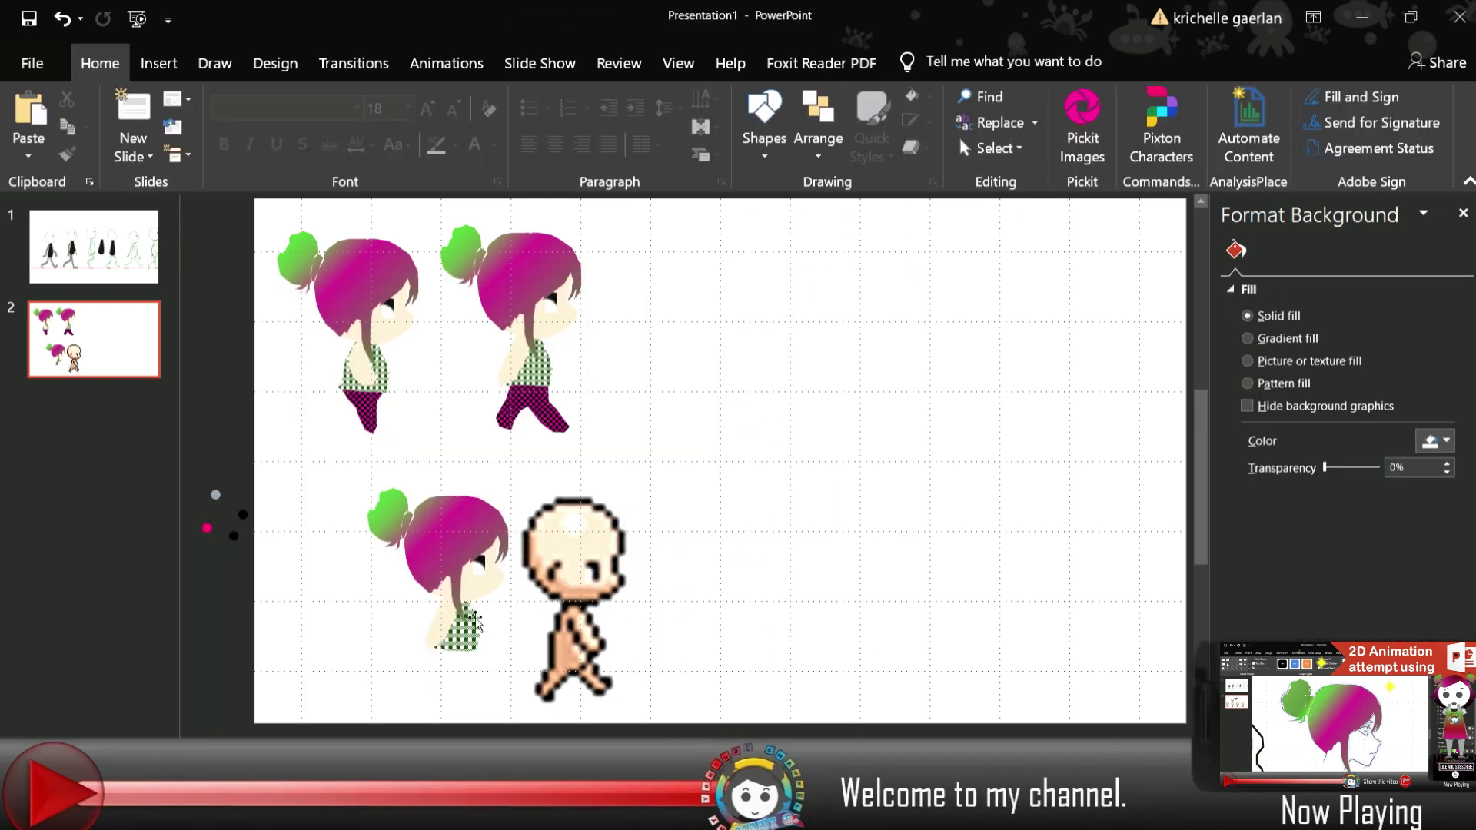
left_click(158, 63)
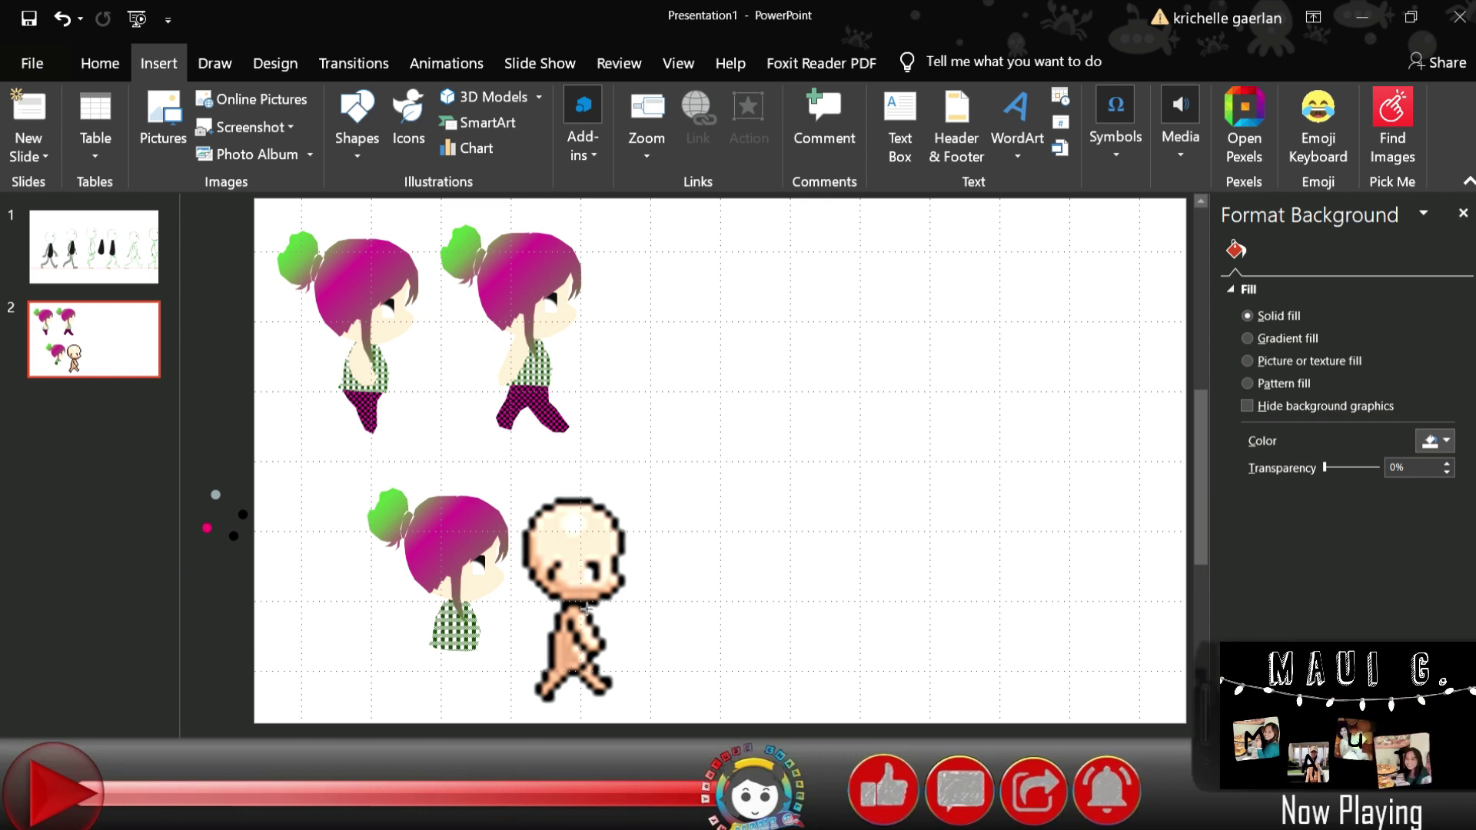
Draw an outline-free, skin-coloured arm shape and move it onto the girl's body
left_click_drag(567, 607, 607, 648)
left_click(1247, 576)
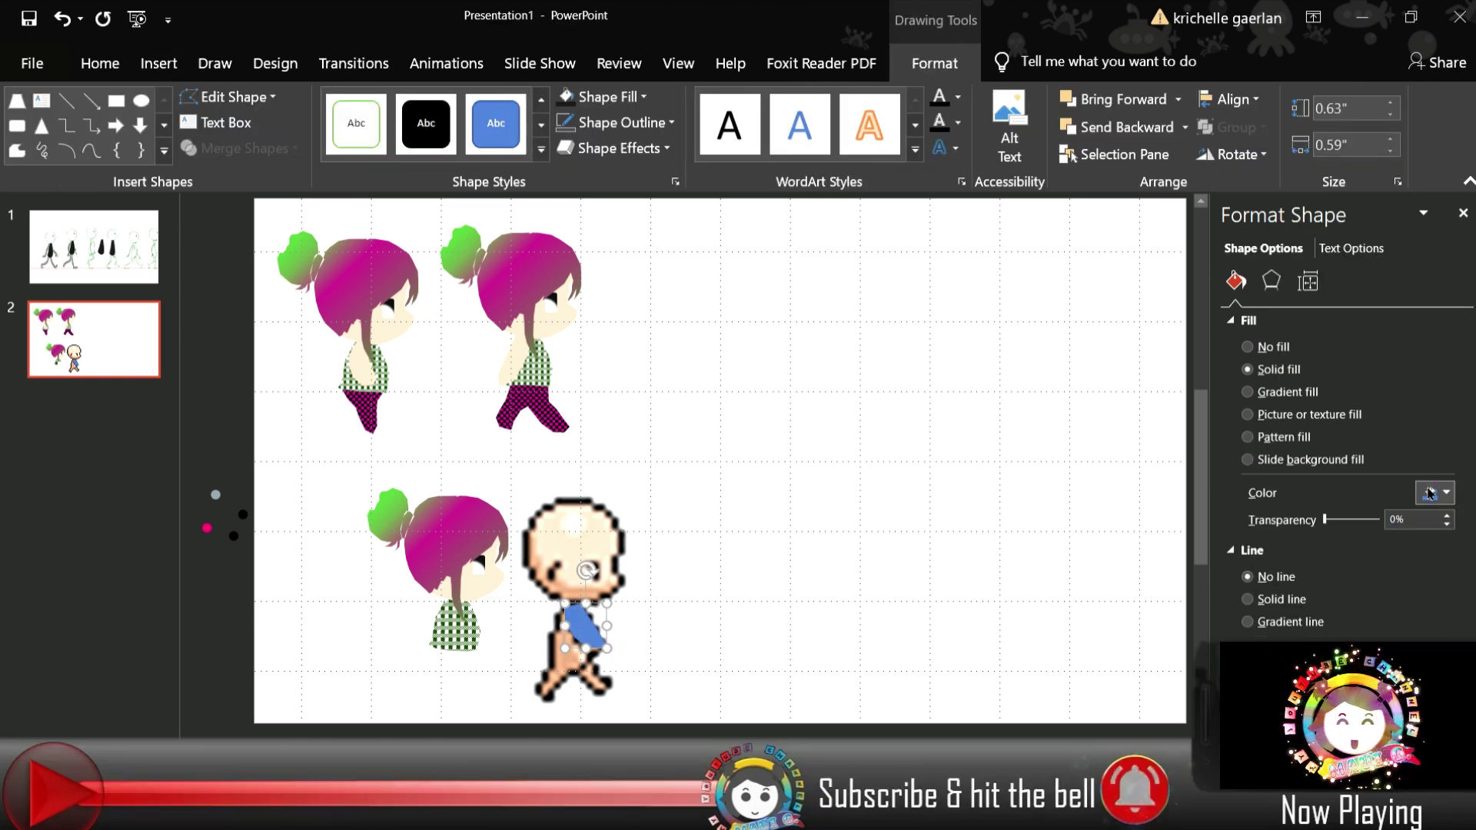
left_click(586, 571)
left_click_drag(585, 627, 475, 627)
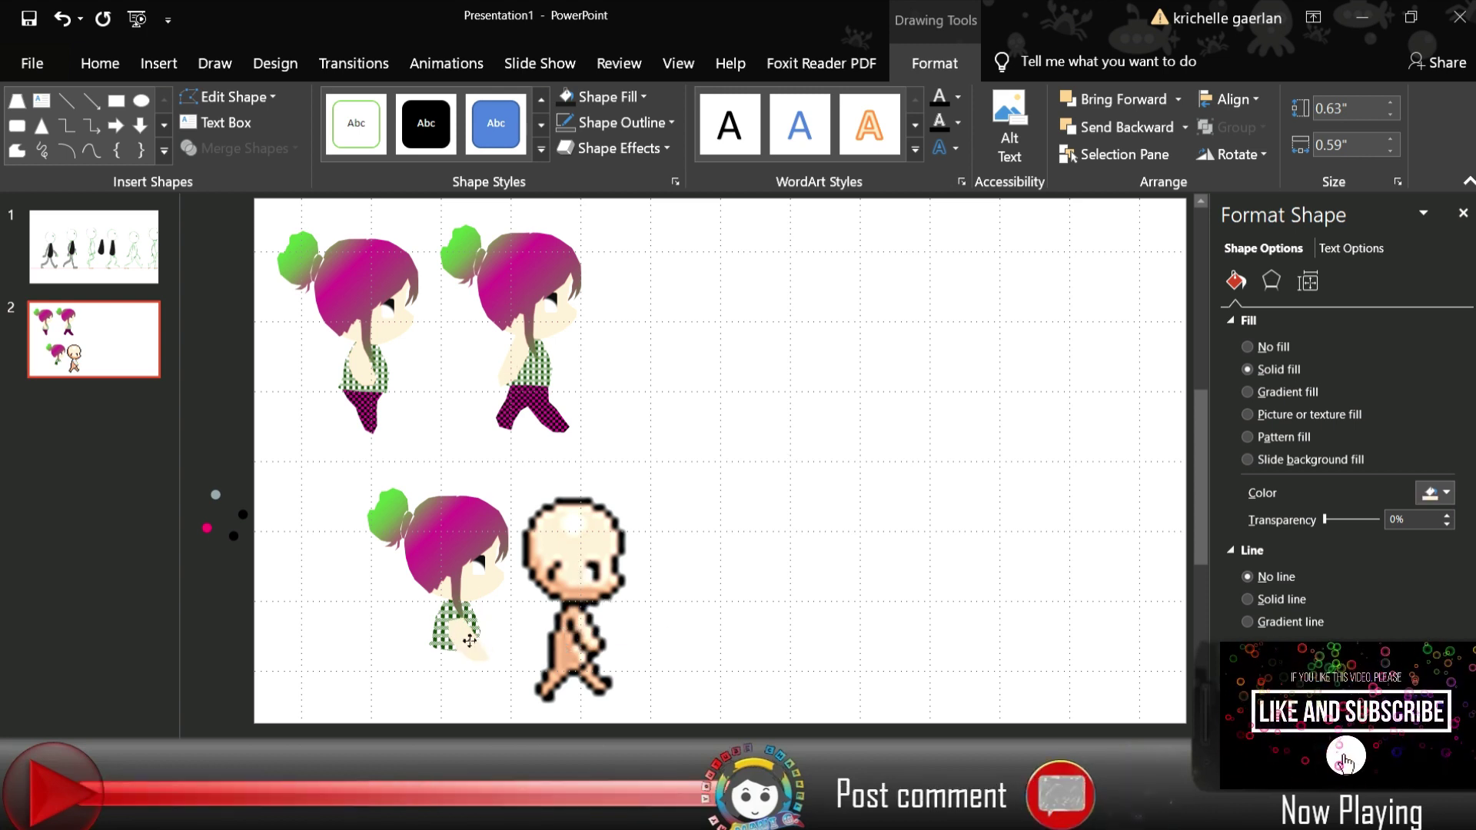
left_click(776, 538)
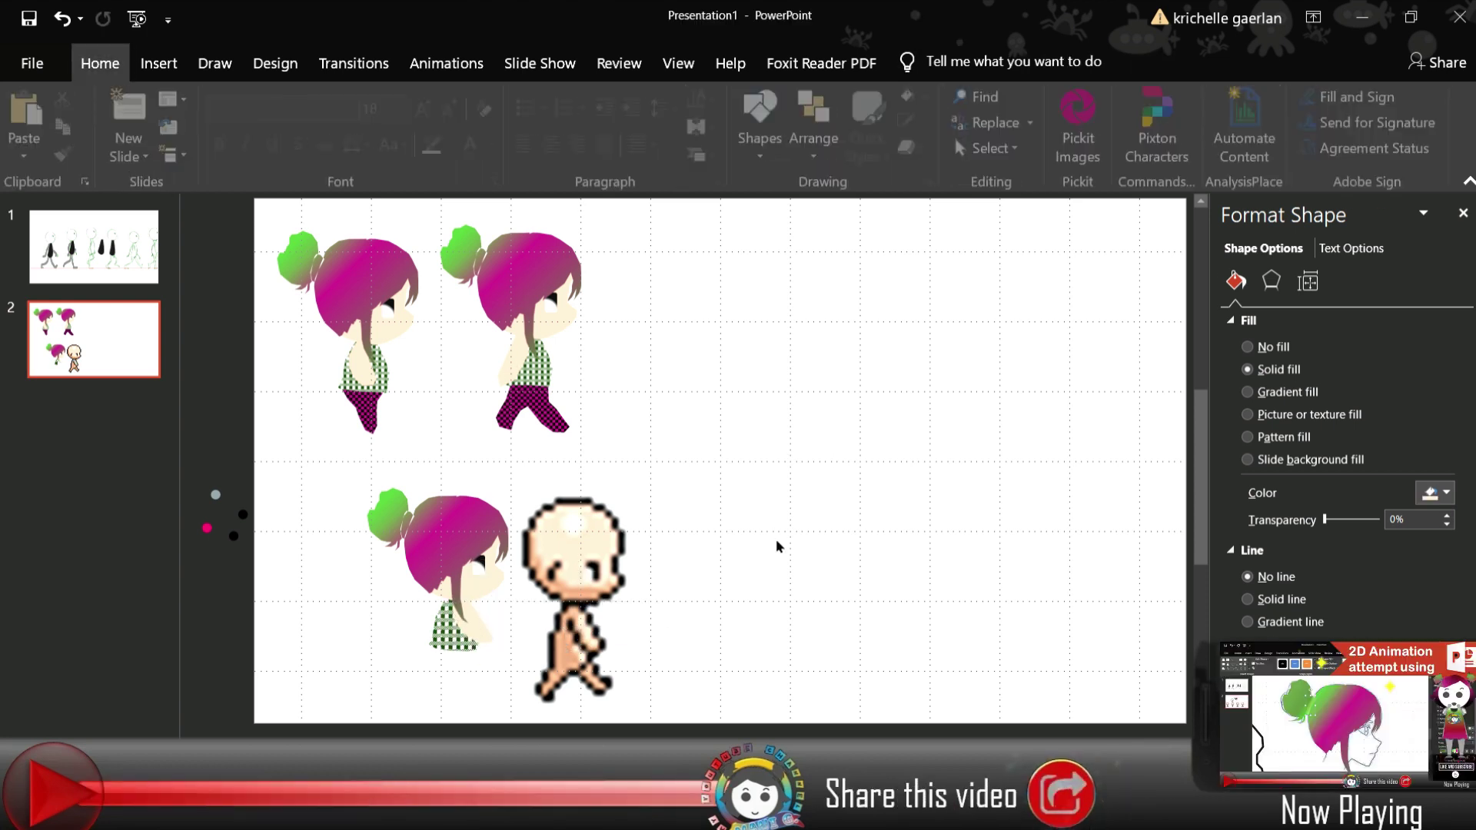
Trace the bald figure's legs with a Freeform shape and combine the pieces using Merge Shapes
left_click(159, 63)
left_click(357, 127)
left_click(347, 258)
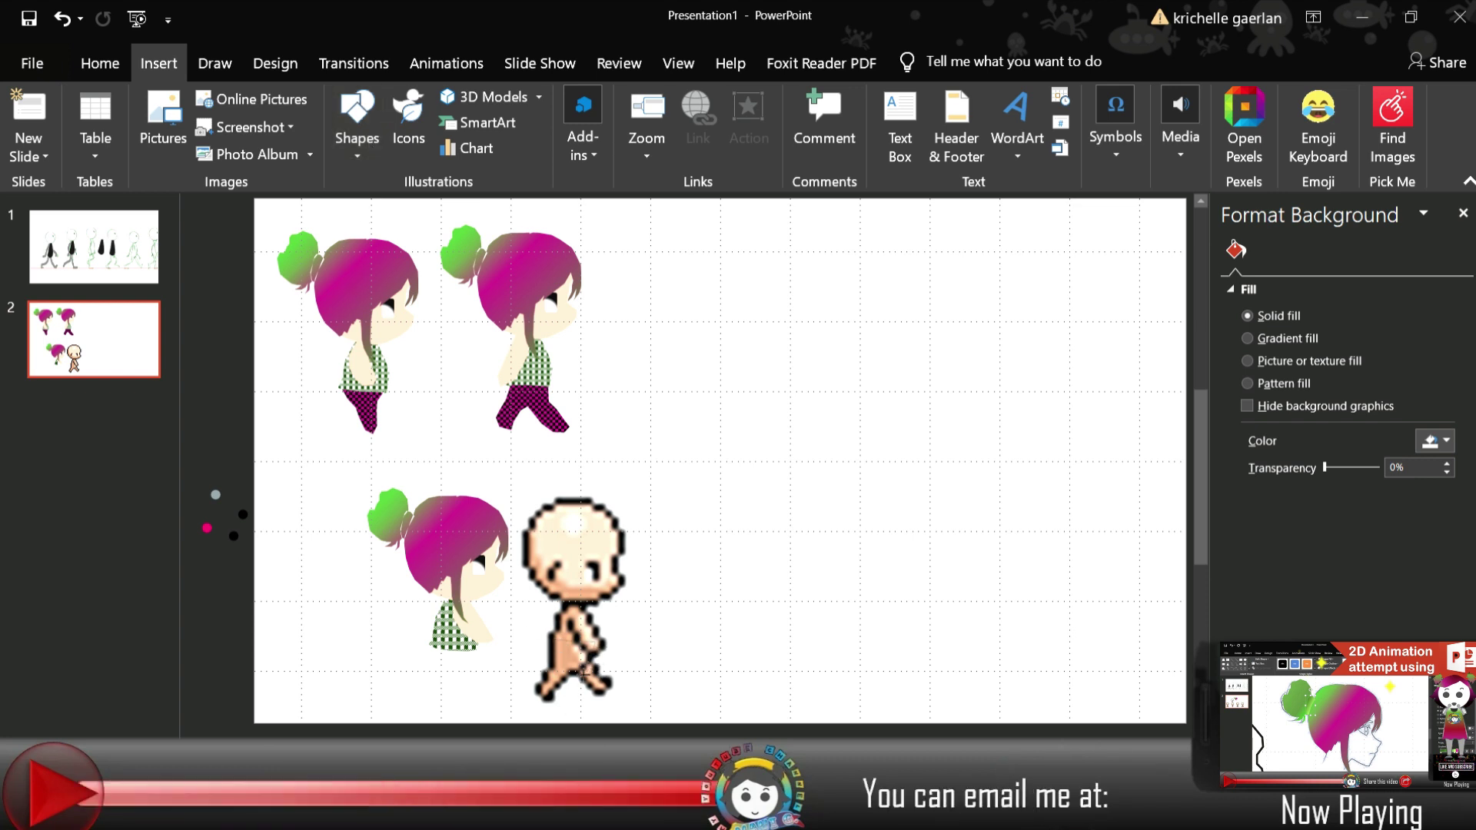
left_click_drag(540, 697, 542, 696)
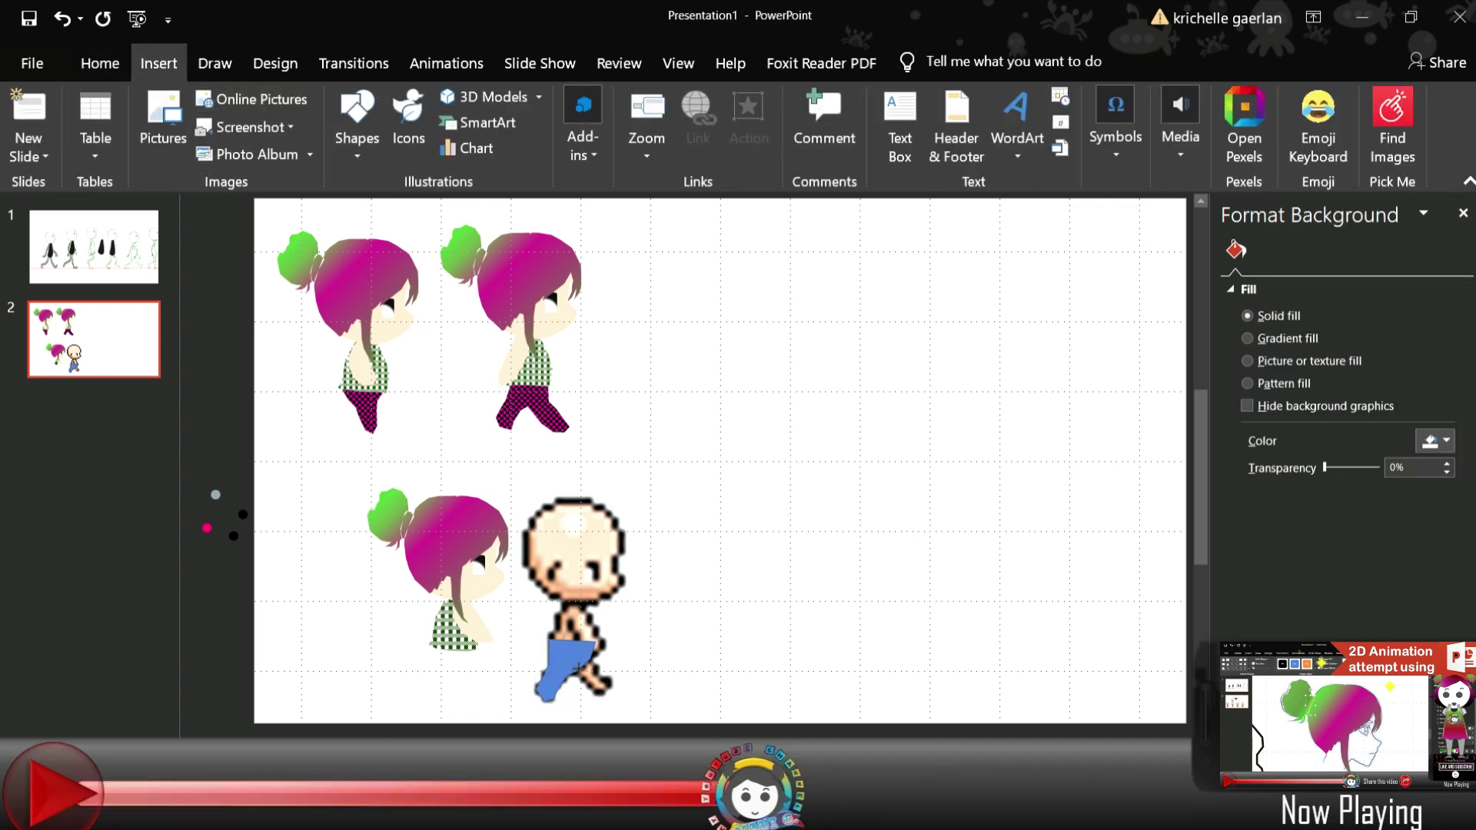
double_click(602, 699)
left_click(239, 148)
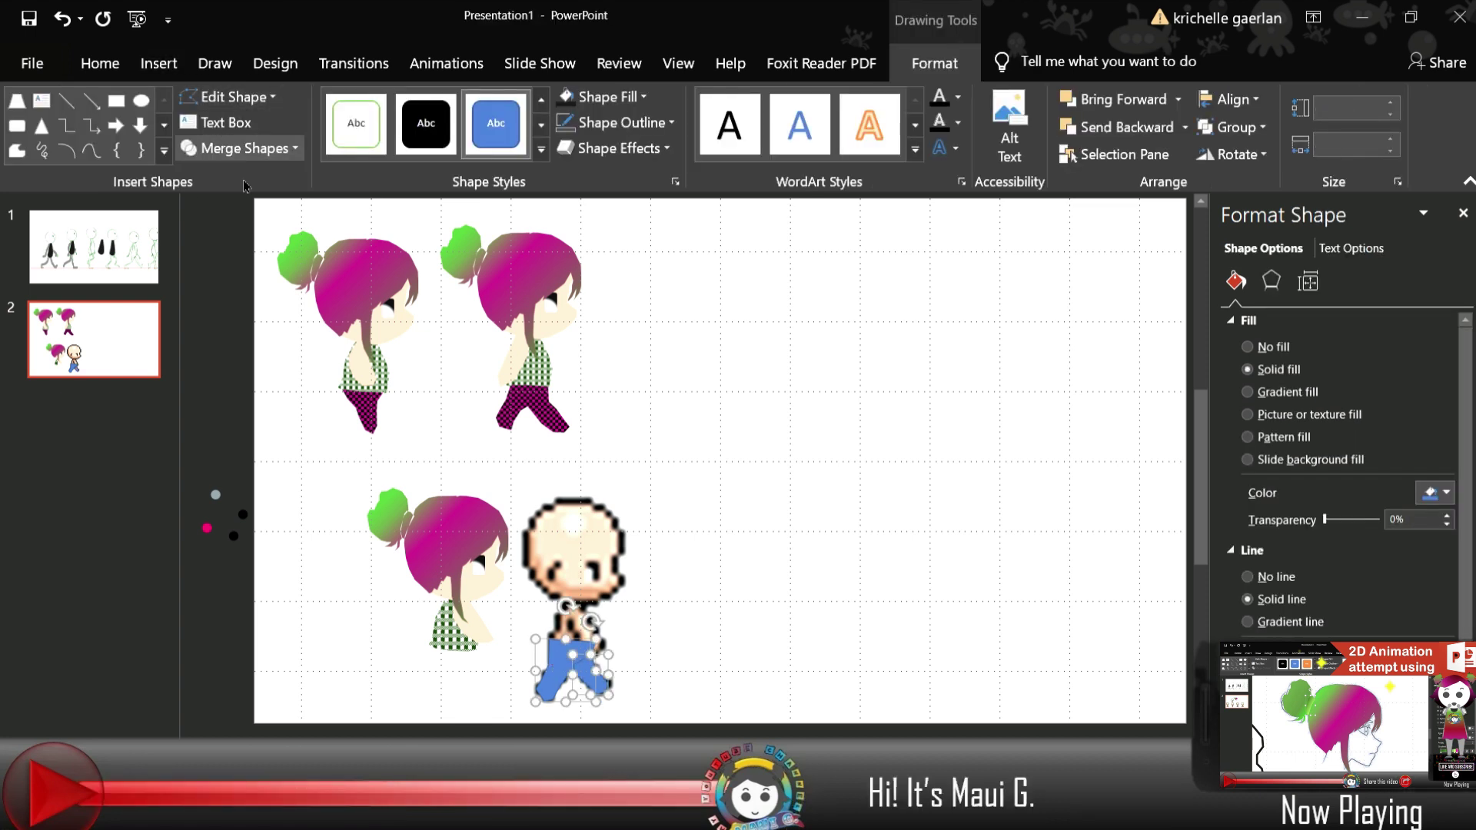
left_click(225, 185)
Give the legs a magenta-and-black check pattern, place them on the girl, and send them backward
left_click(1246, 436)
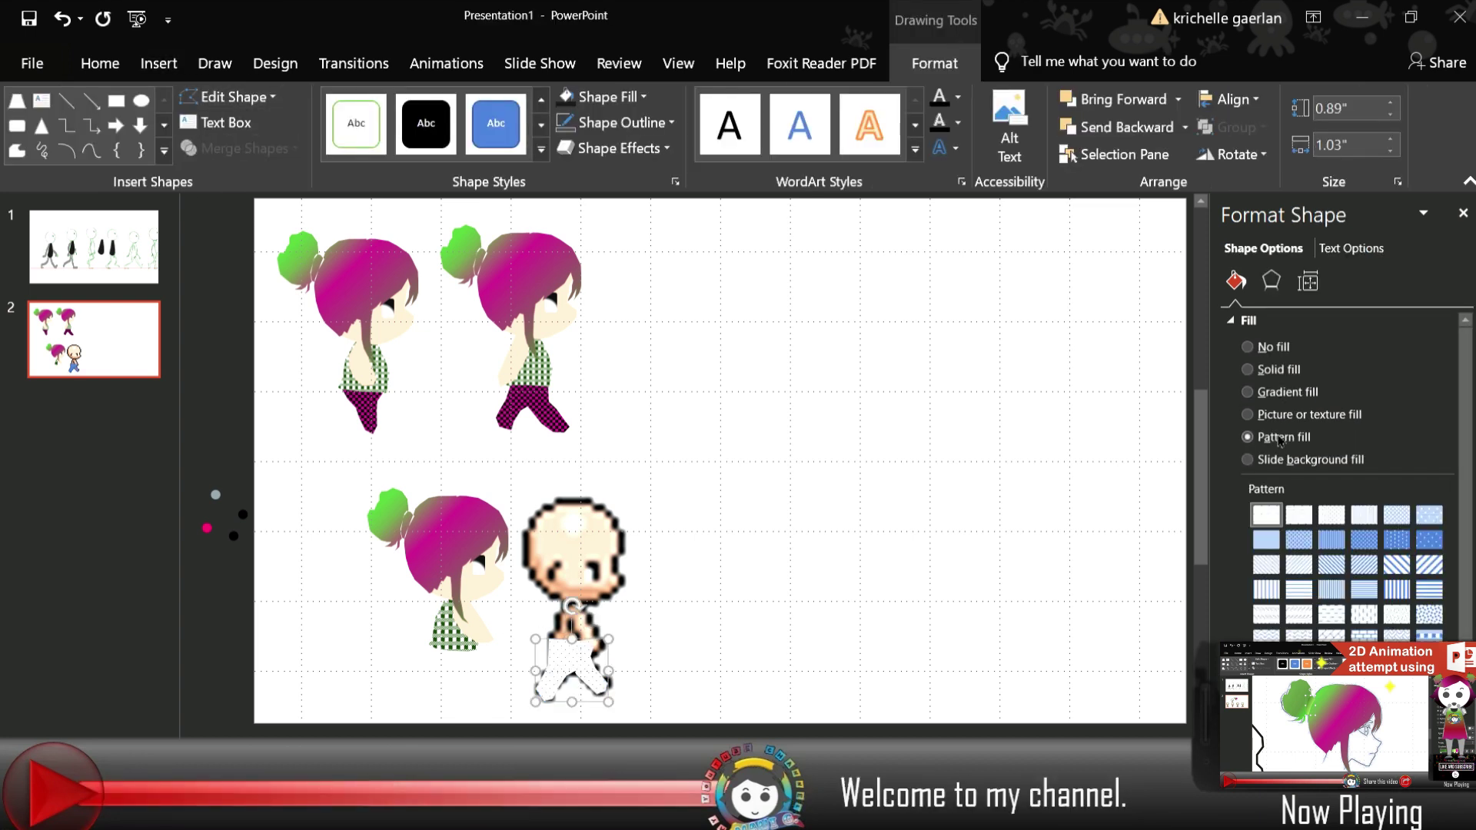
left_click(600, 706)
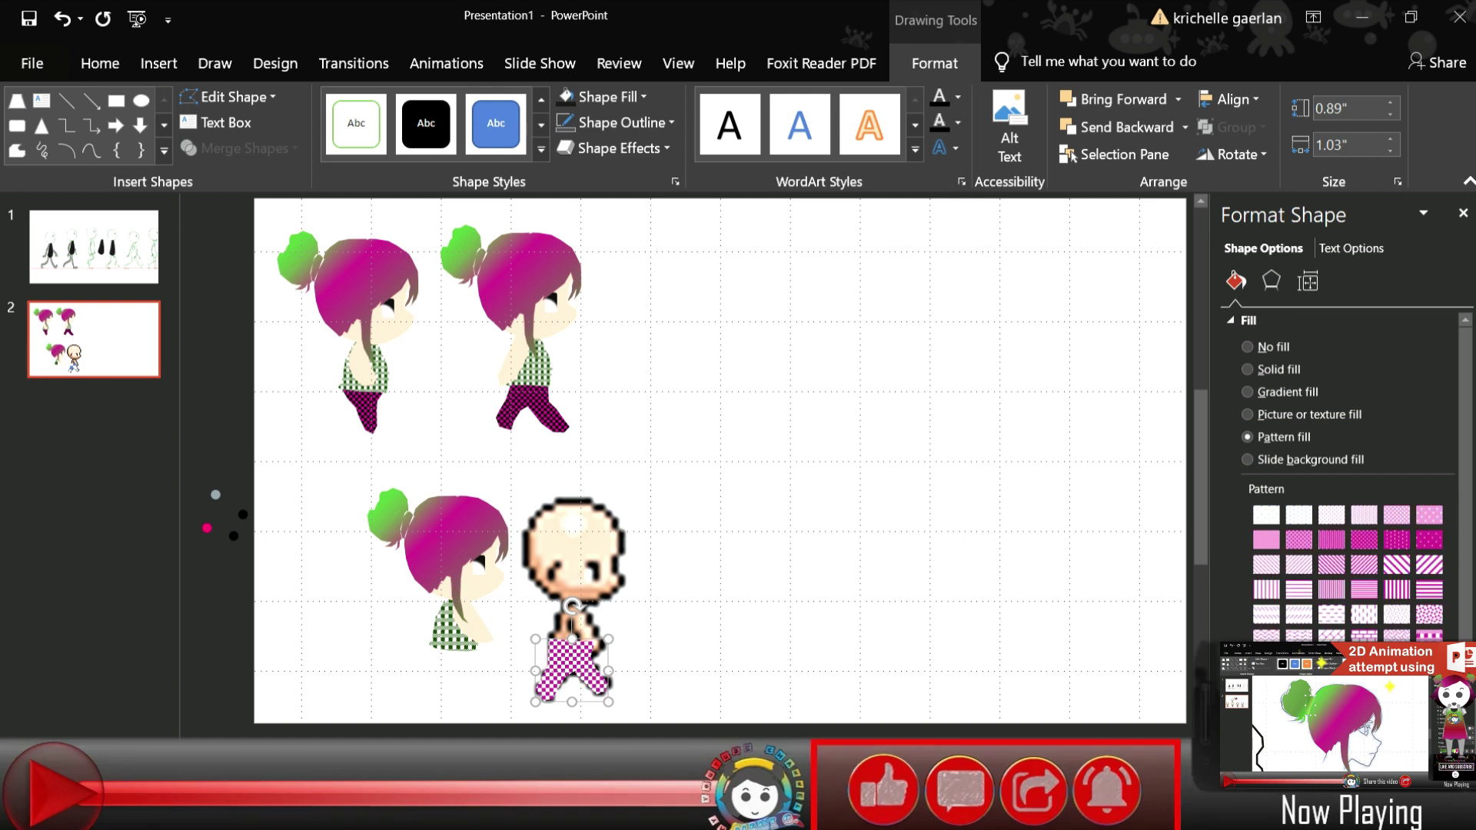
left_click_drag(599, 705, 483, 709)
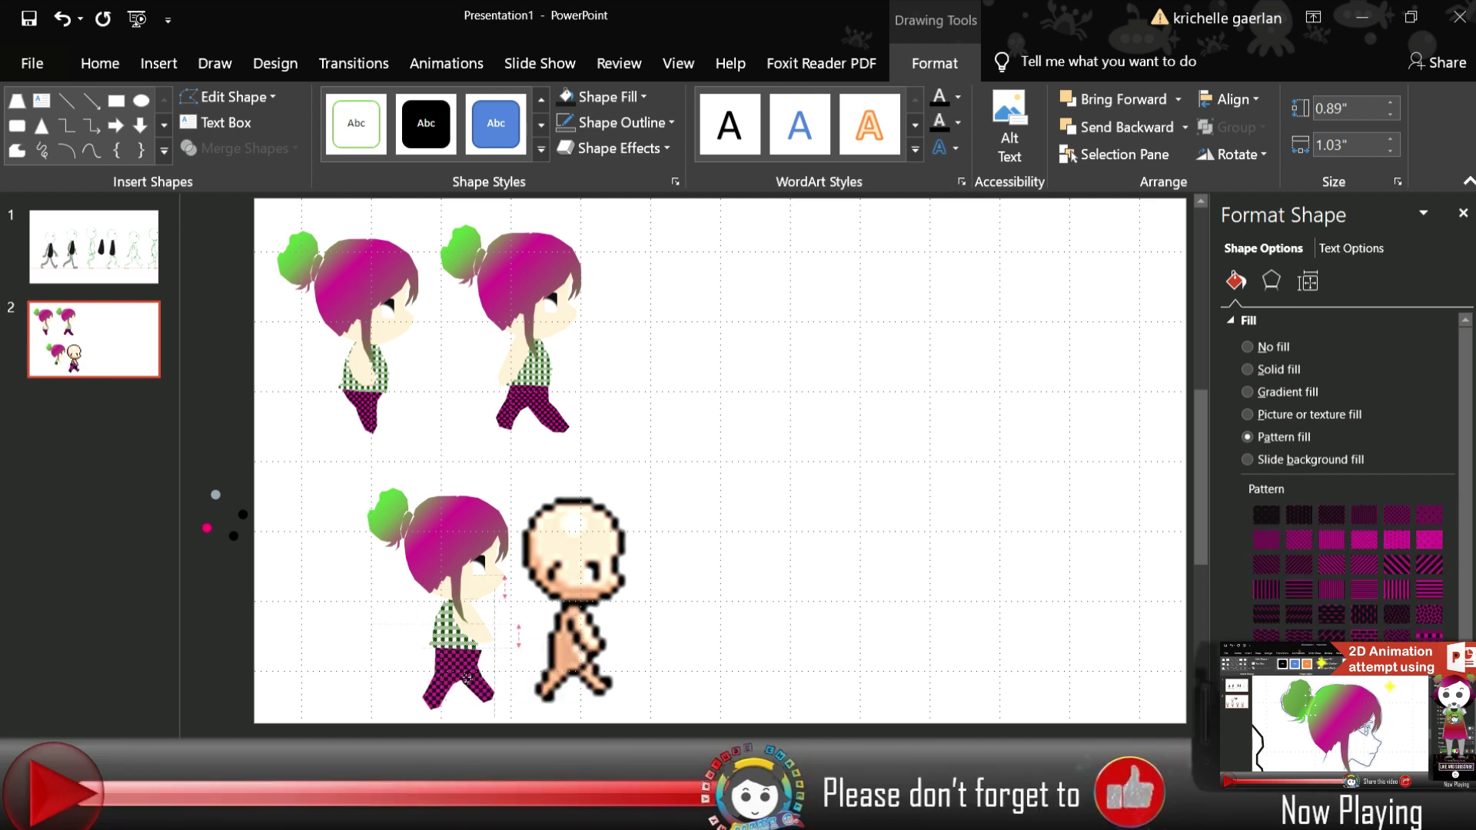
left_click(1143, 127)
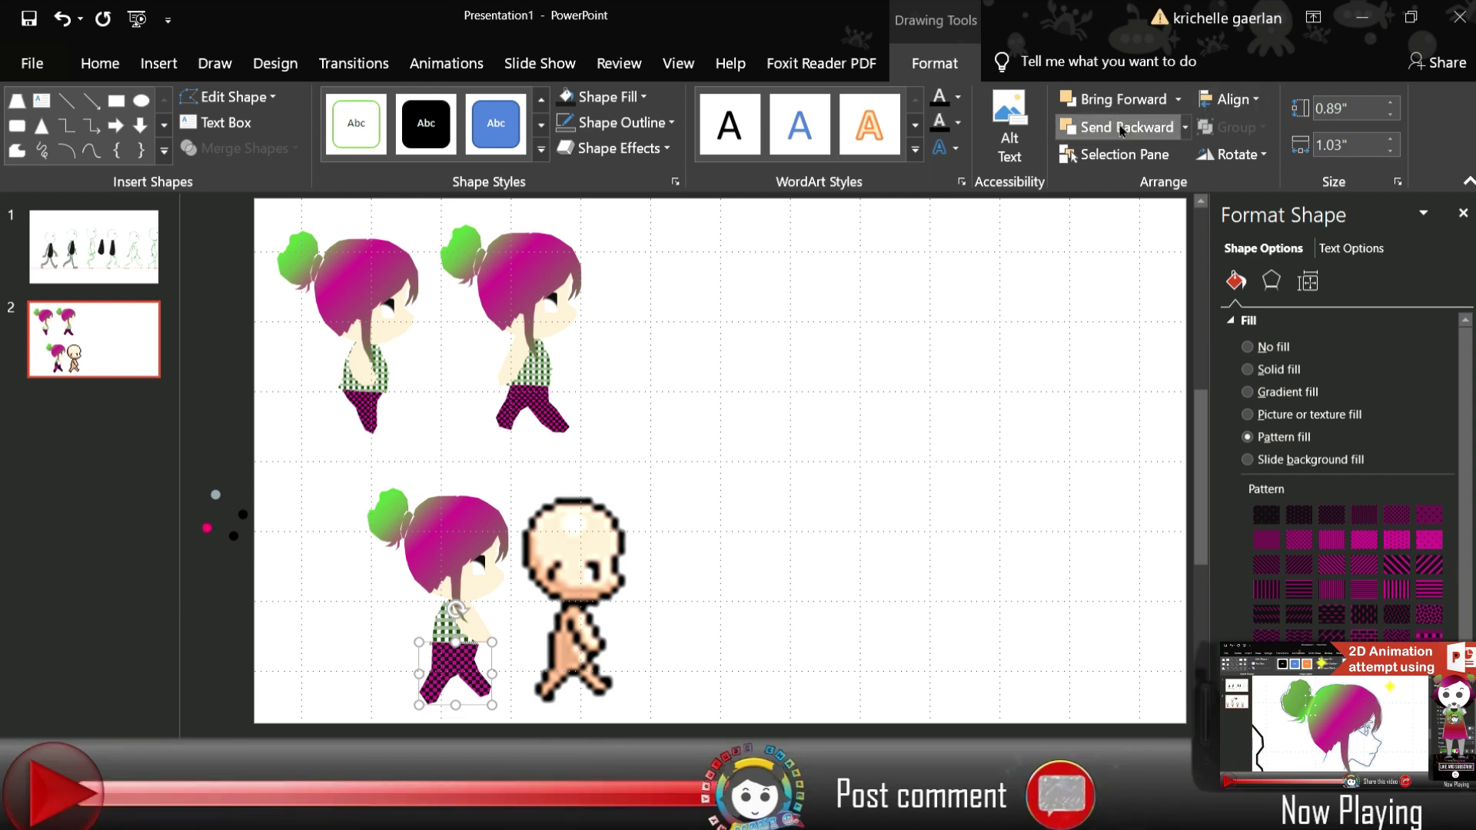
left_click(458, 671)
left_click(820, 642)
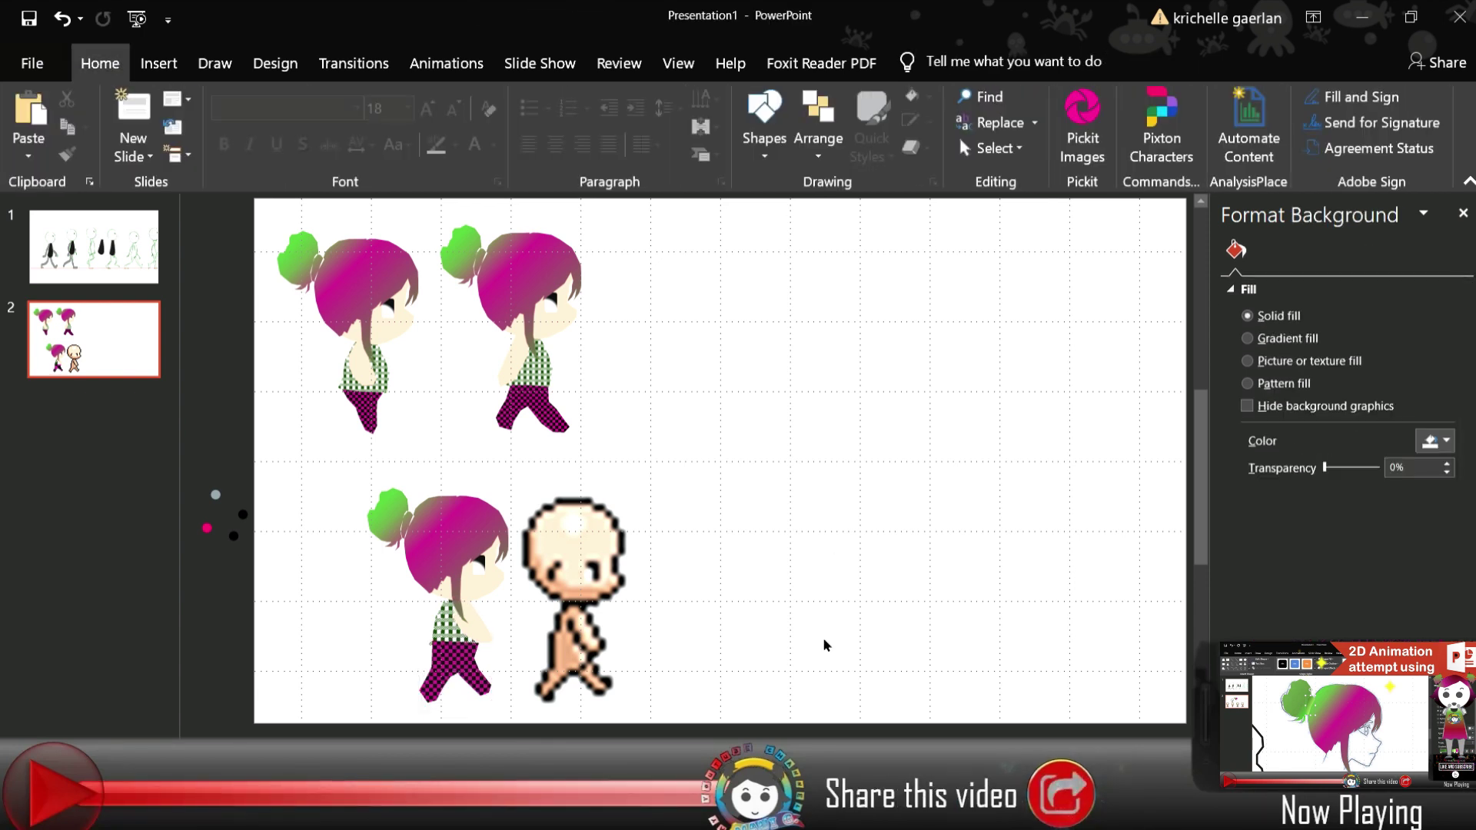
left_click(475, 629)
left_click(461, 607, "shift")
Copy the assembled girl, paste her as one picture, and place her in the top row
left_click(469, 537, "shift")
left_click(392, 508, "shift")
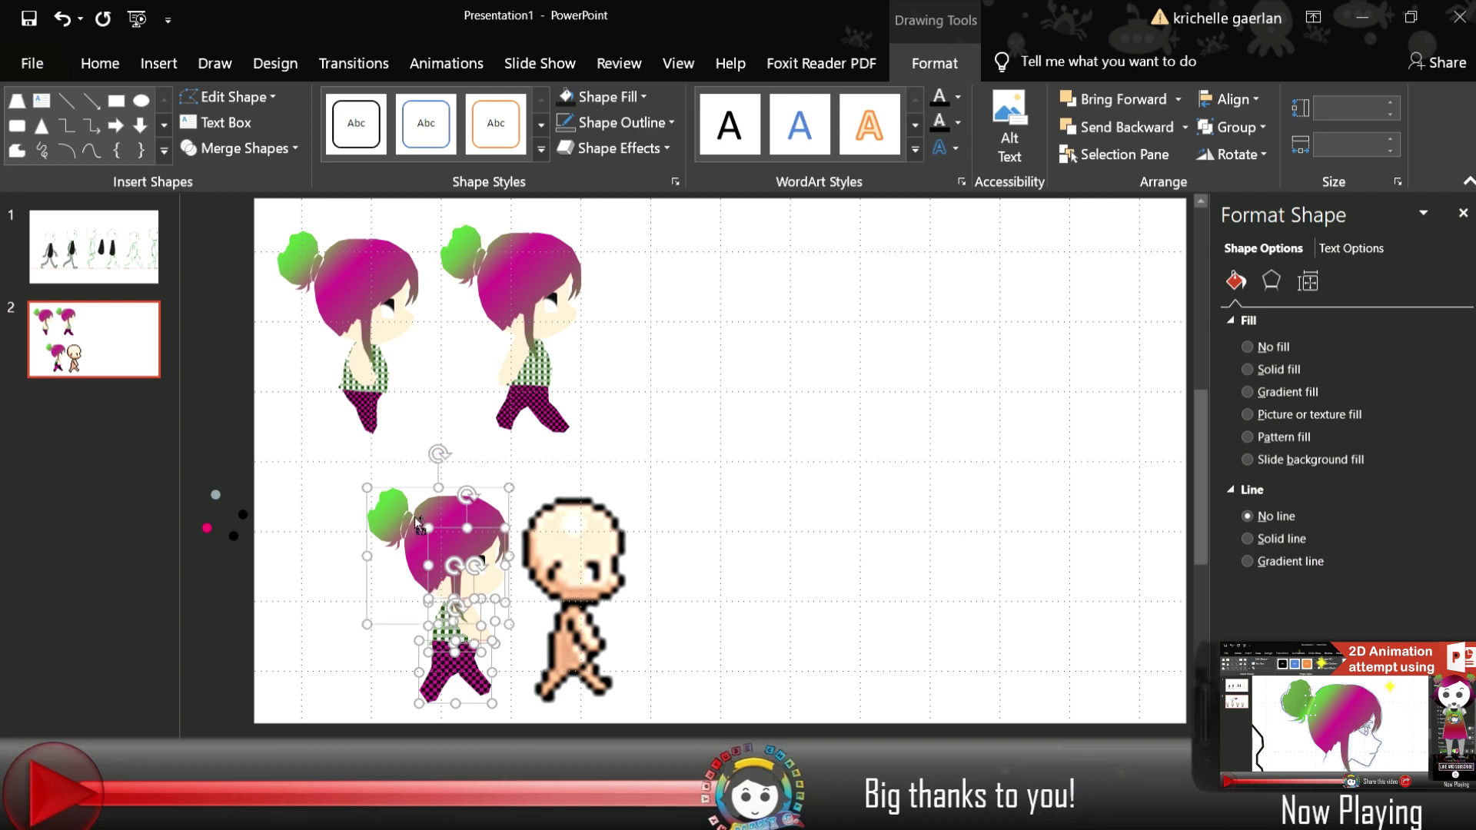
left_click(800, 438)
key("ctrl+v")
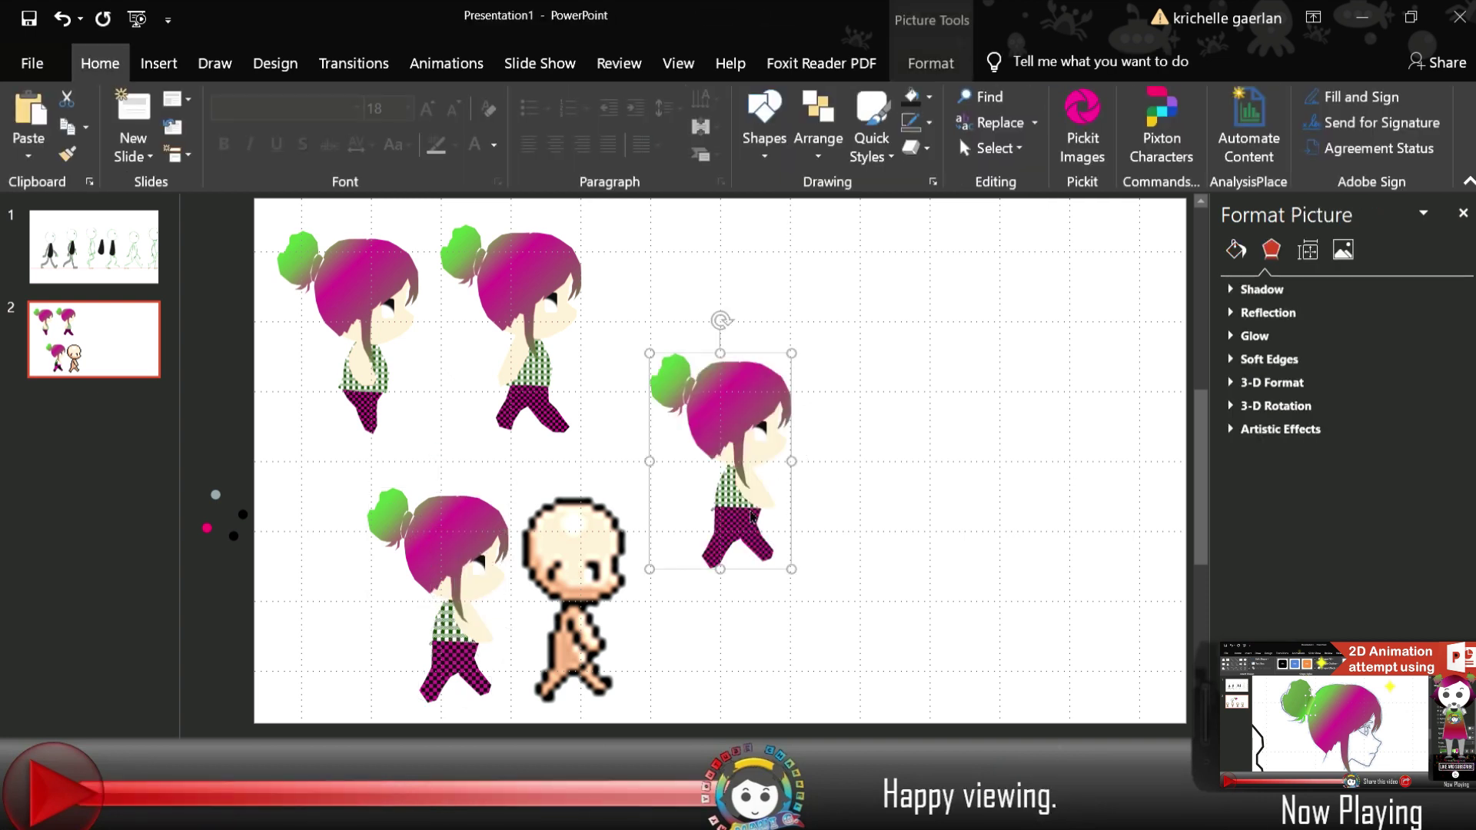
mouse_move(738, 548)
left_mouse_down()
mouse_move(657, 406)
mouse_move(706, 412)
left_mouse_up()
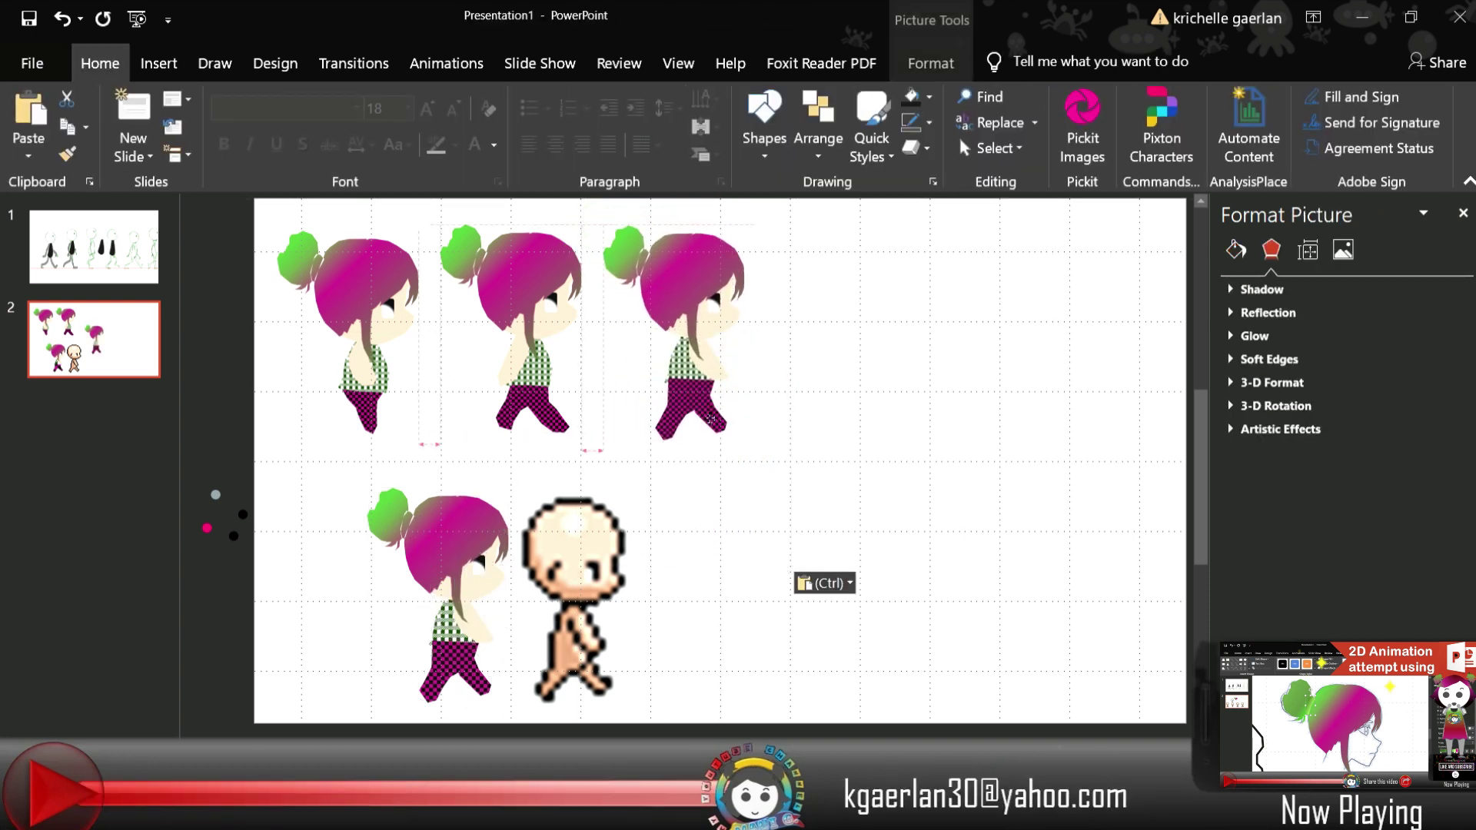
left_click(871, 464)
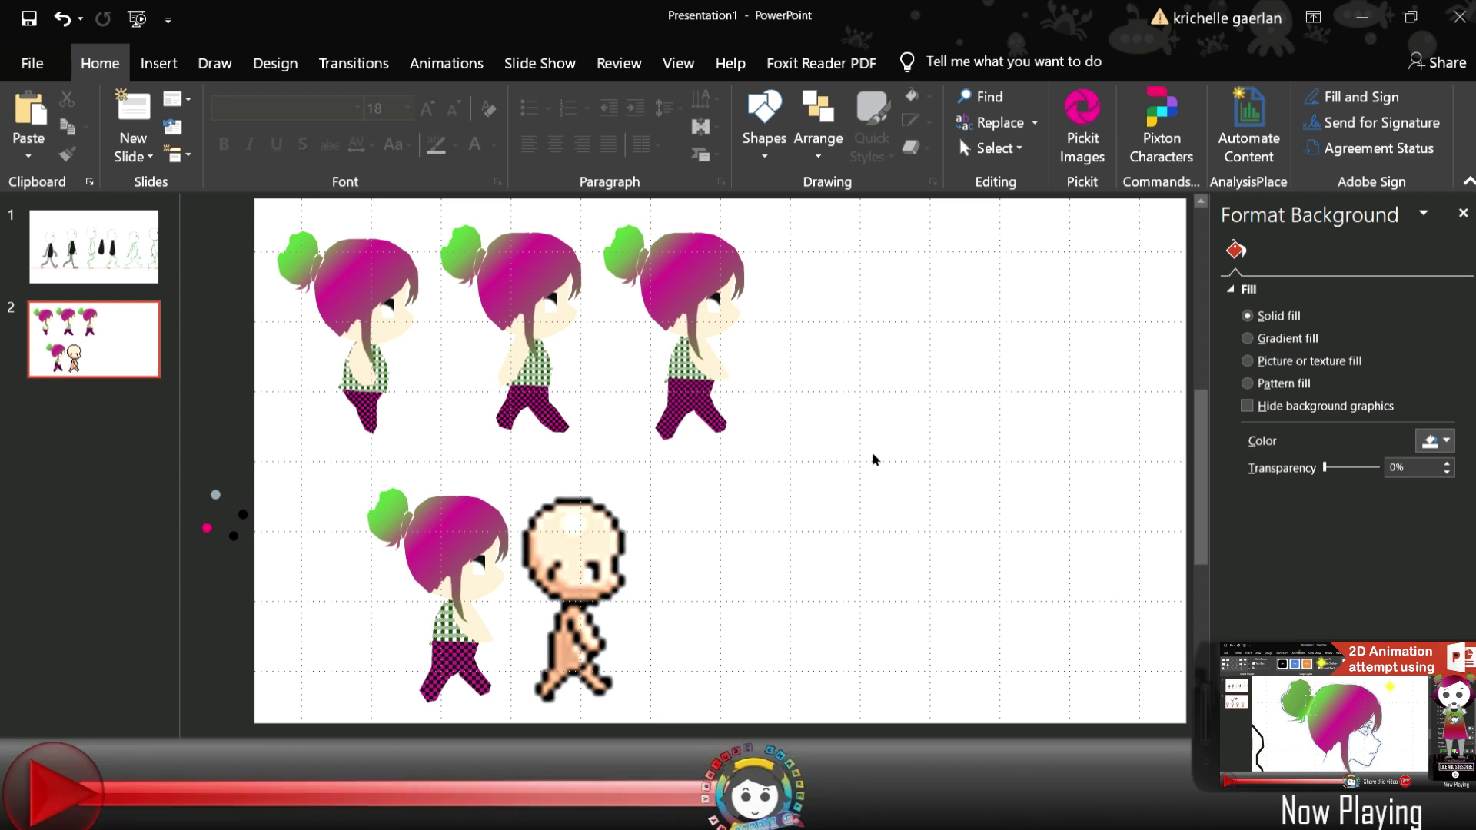
Delete the bottom girl's legs, crop the bald figure to one pose, and move it right
left_click(454, 668)
key("Delete")
left_click(576, 599)
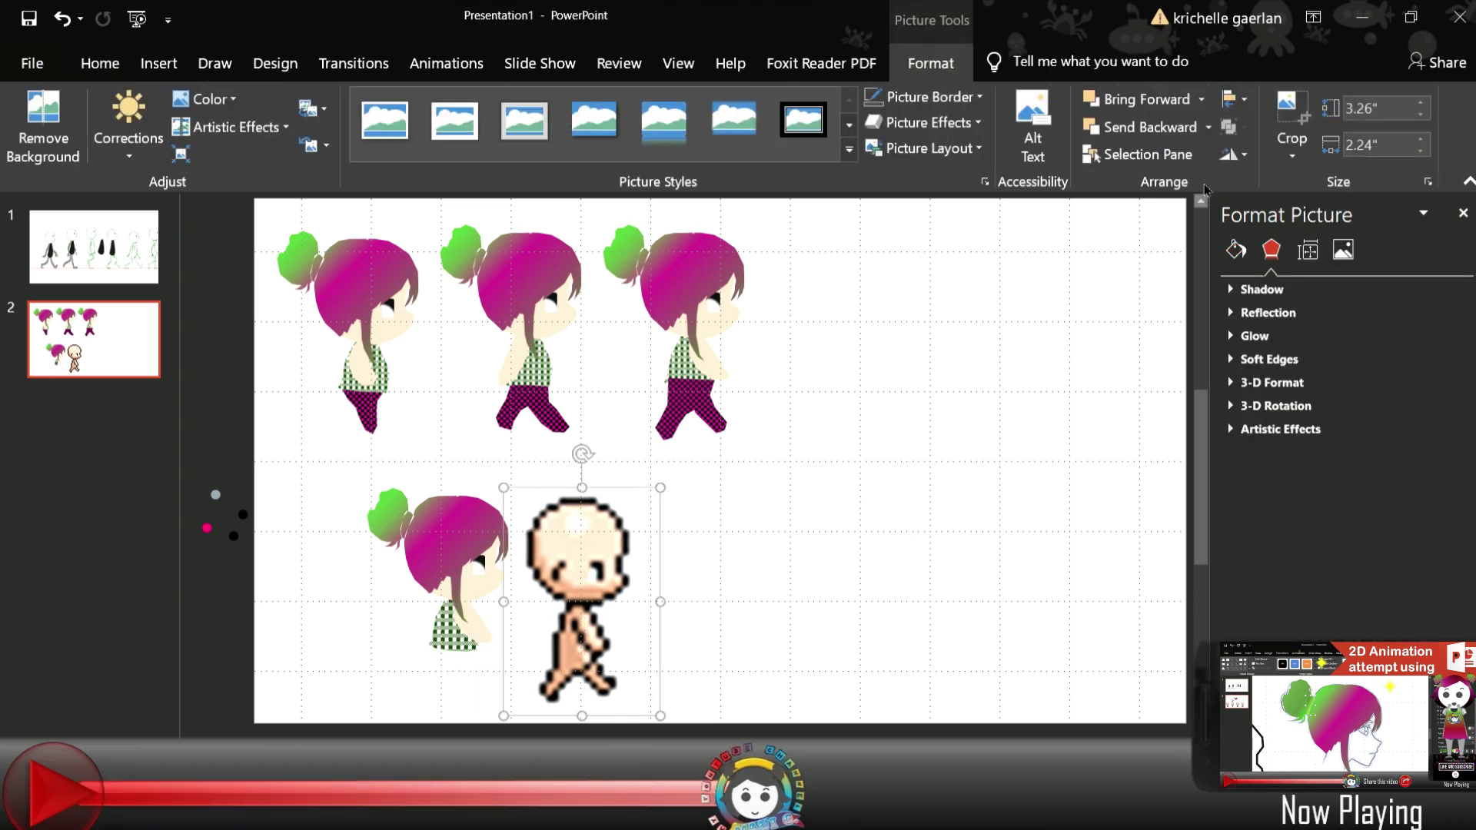
left_click(1292, 123)
mouse_move(960, 415)
left_mouse_down()
mouse_move(999, 413)
mouse_move(748, 348)
mouse_move(863, 431)
left_mouse_up()
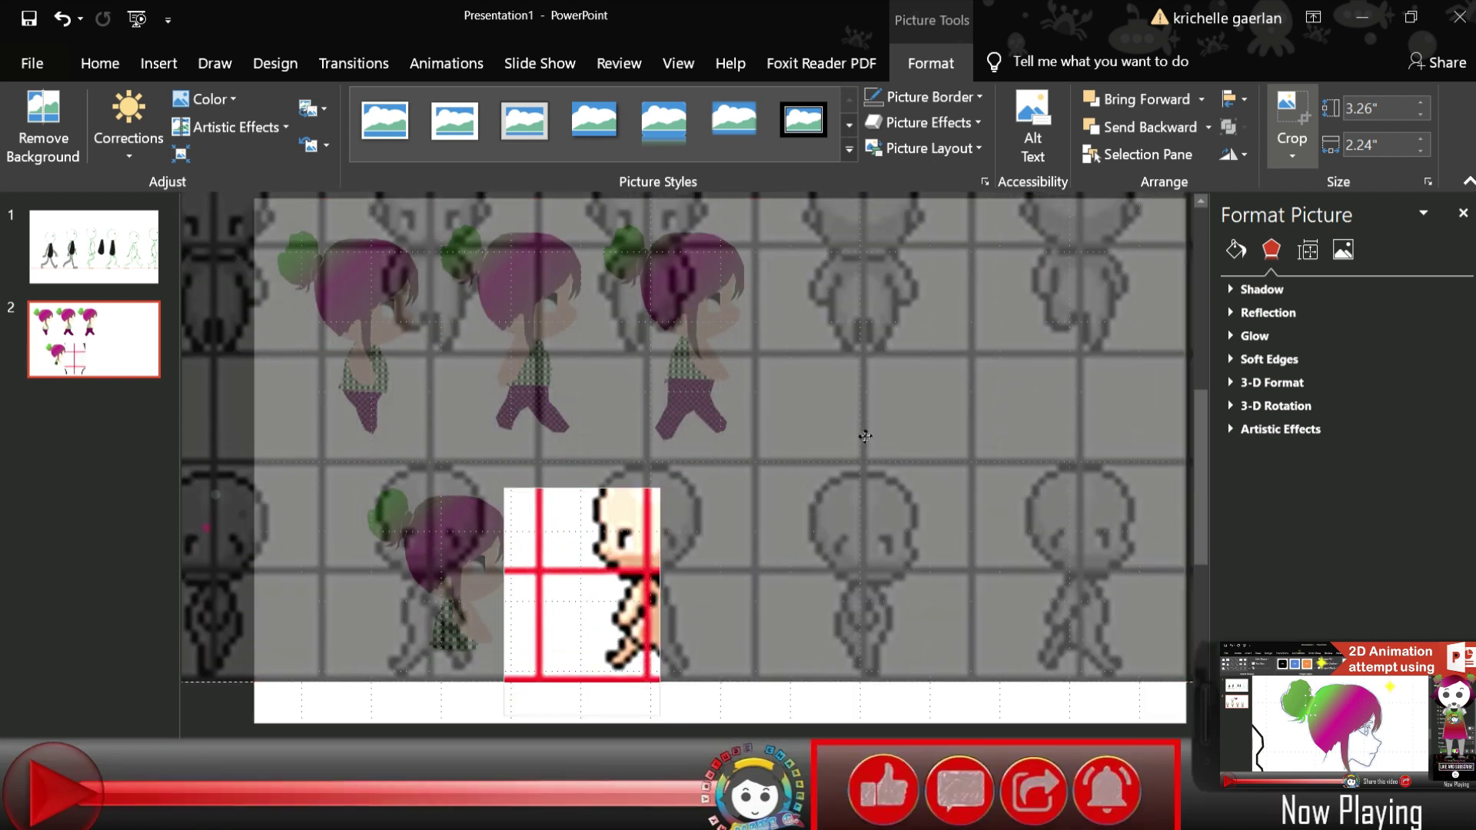
key("Escape")
left_click_drag(582, 599, 1039, 594)
left_click(569, 673)
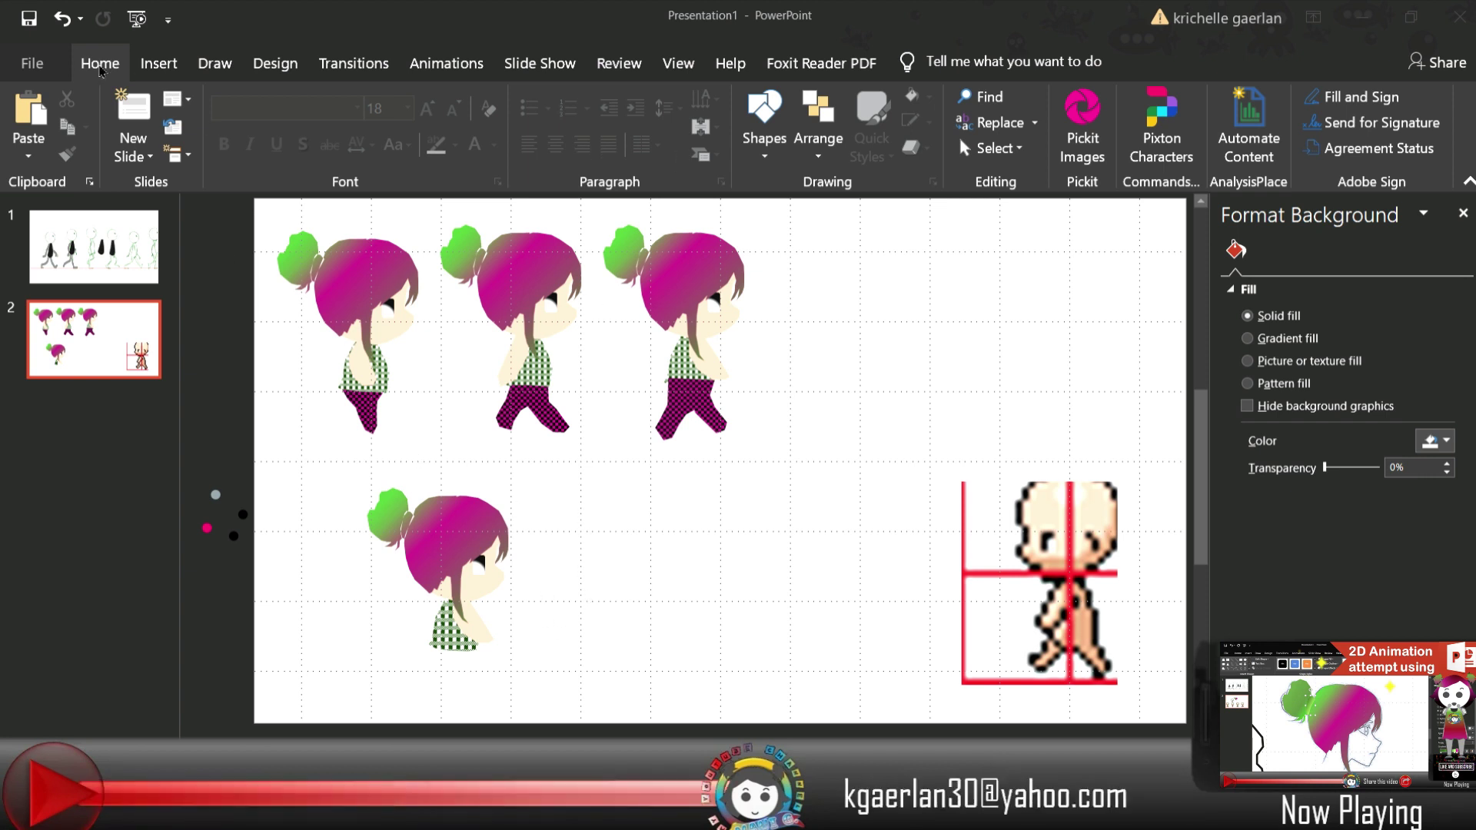
Select the three top-row girls, remove them, then restore them with undo
left_click(378, 385)
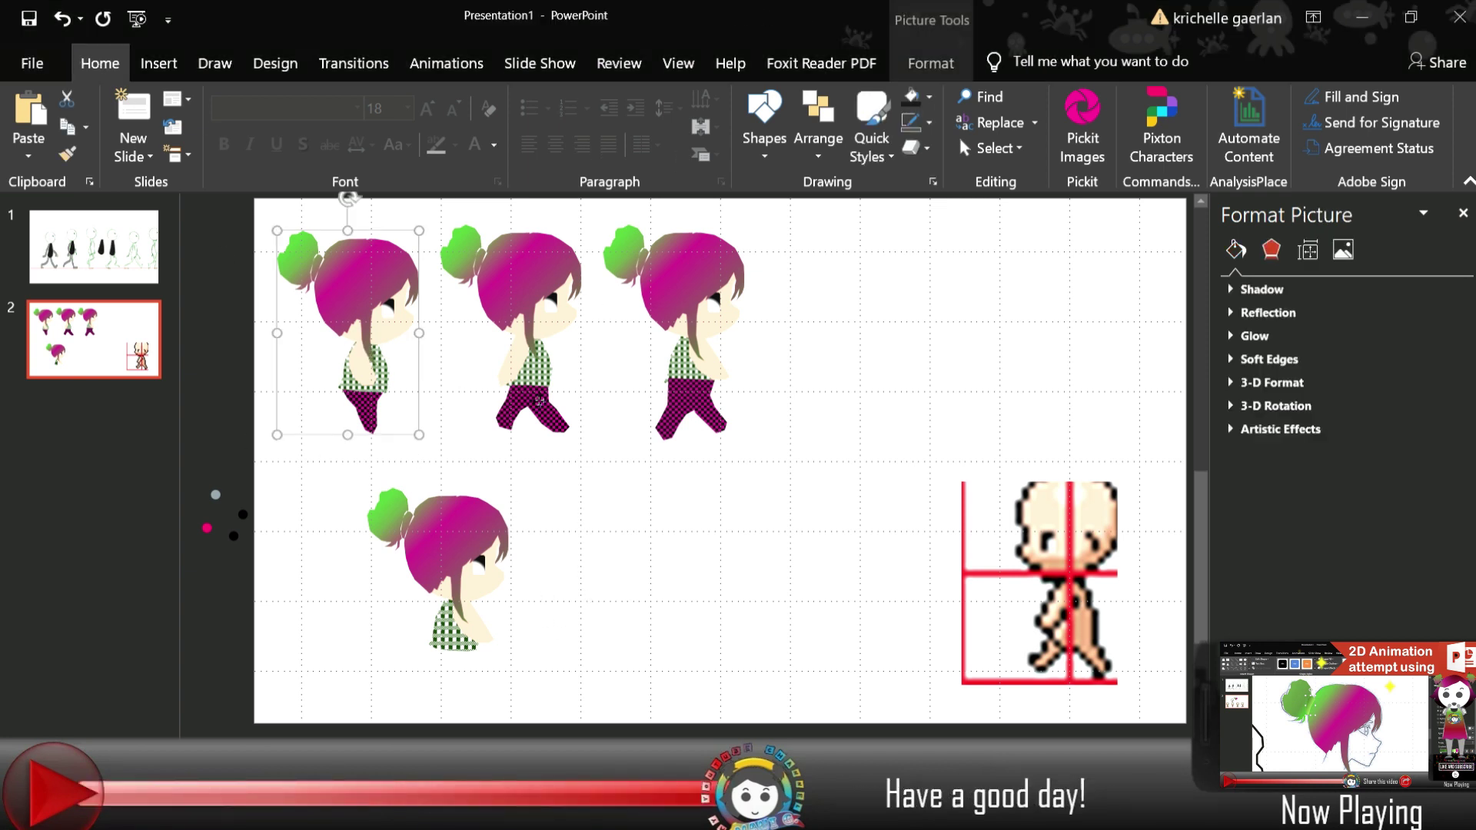
left_click(530, 384, "shift")
left_click(689, 415, "shift")
key("Delete")
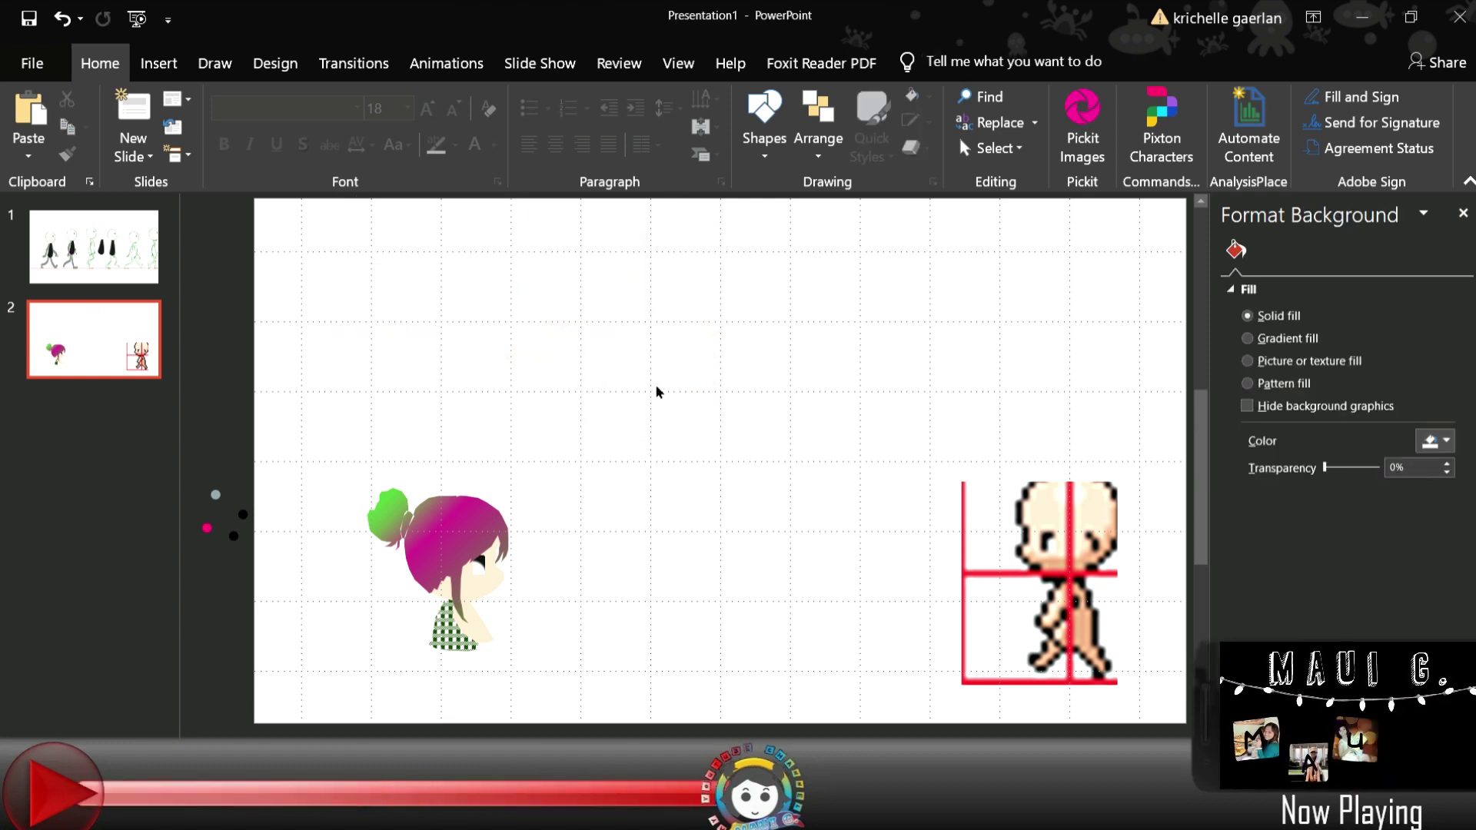
key("ctrl+z")
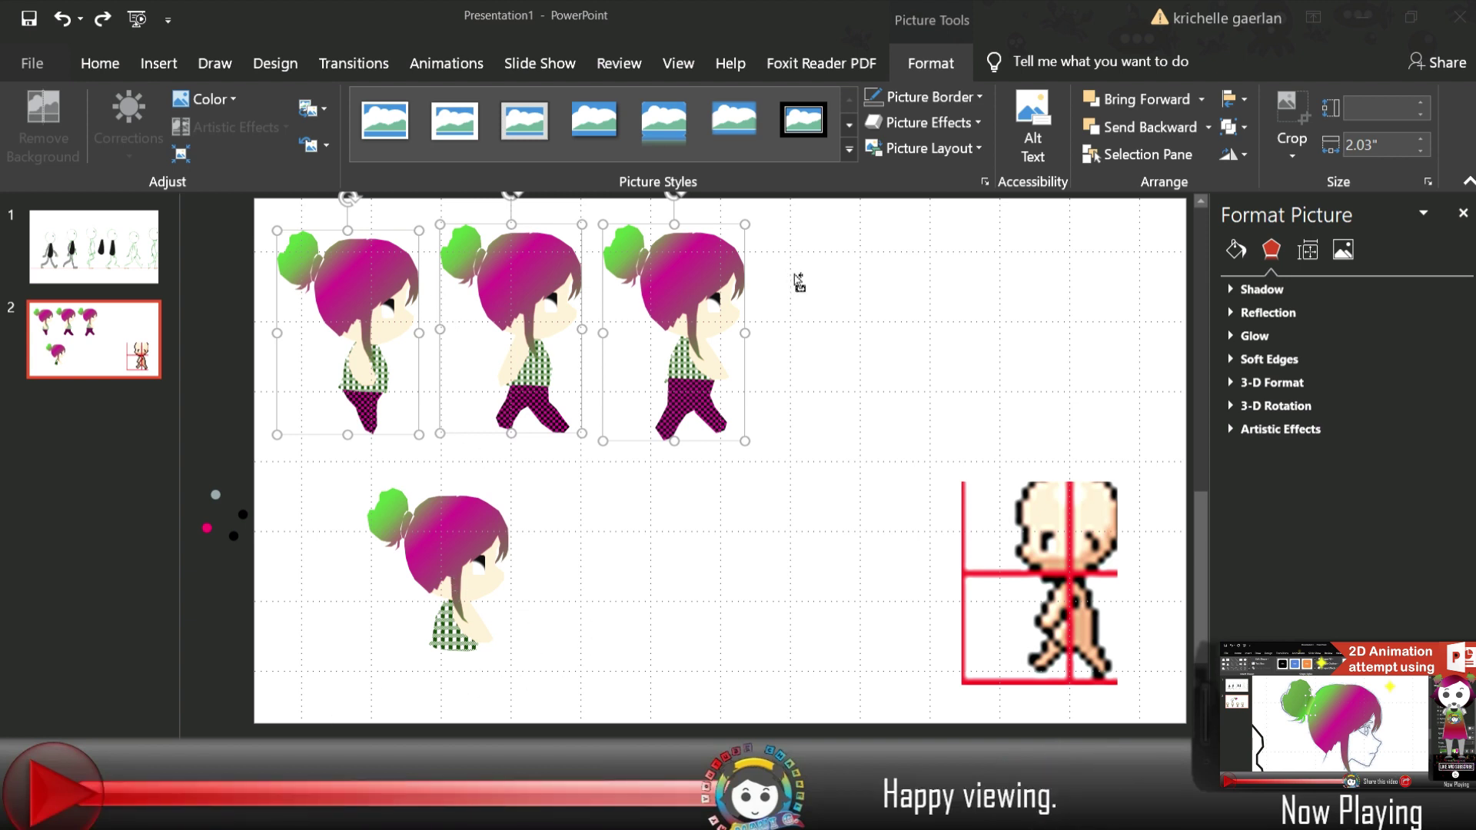
Paste the three coloured-shoe girls into the bottom row and move the guide figure top right
key("ctrl+v")
mouse_move(630, 538)
left_mouse_down()
mouse_move(596, 615)
mouse_move(626, 617)
left_mouse_up()
left_click_drag(1068, 584, 1089, 334)
left_click(839, 397)
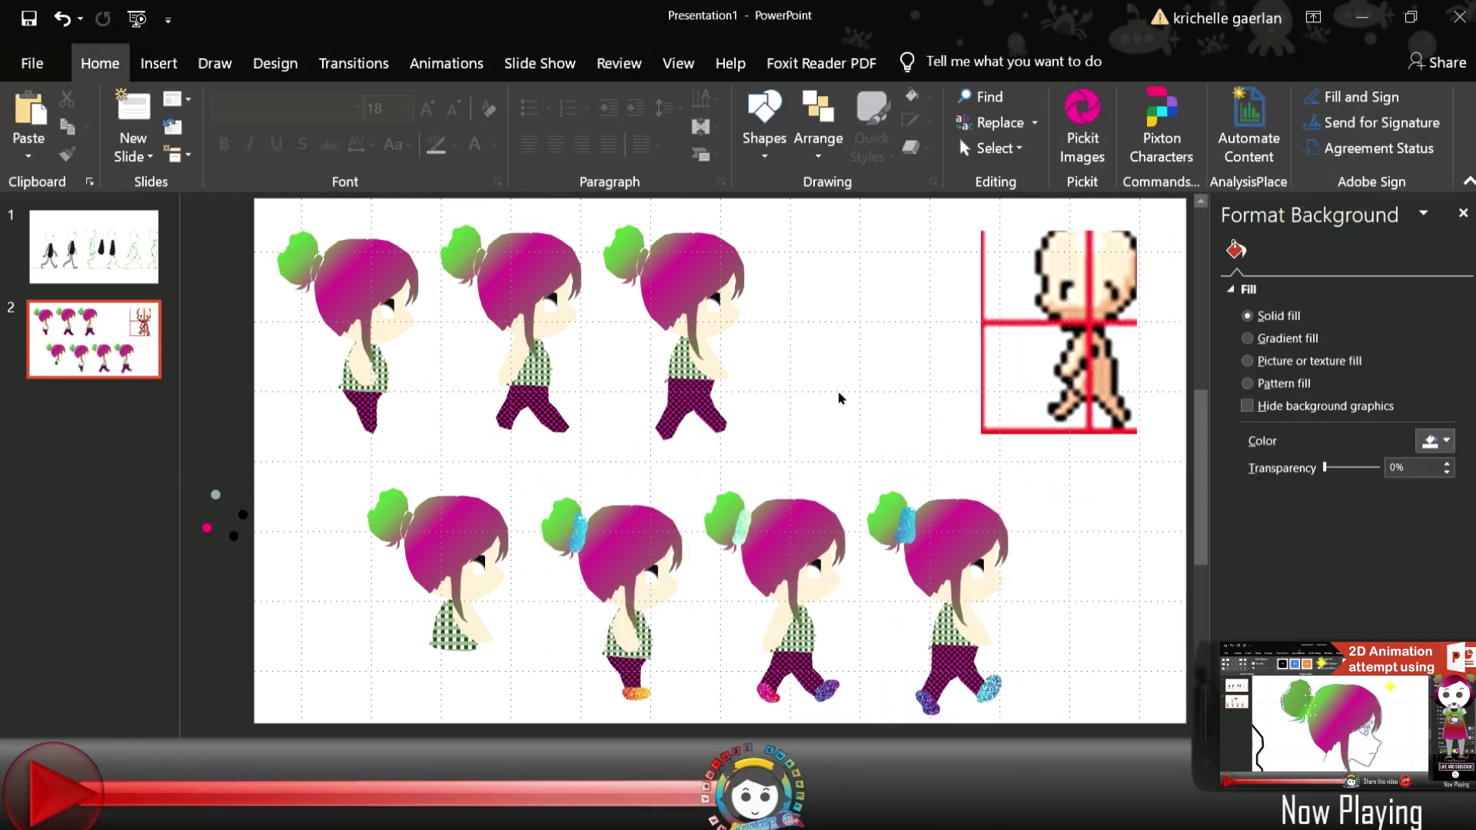